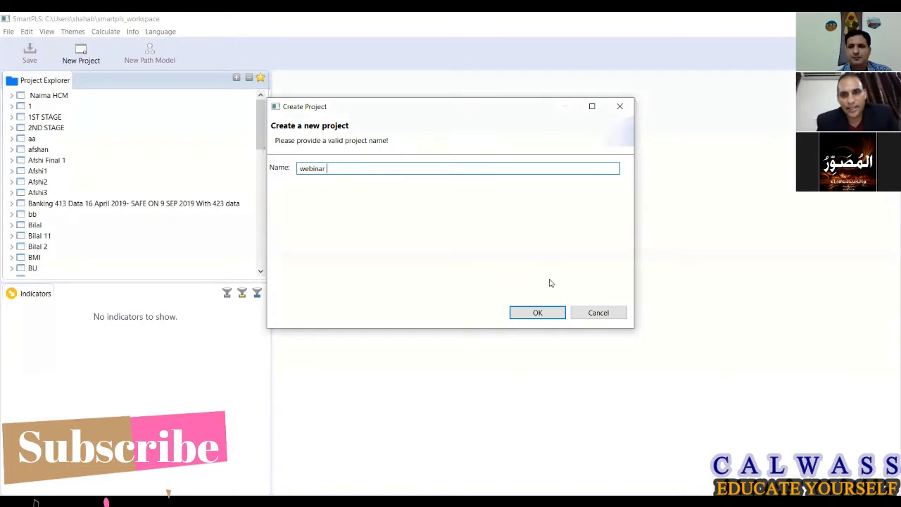
pyautogui.click(551, 314)
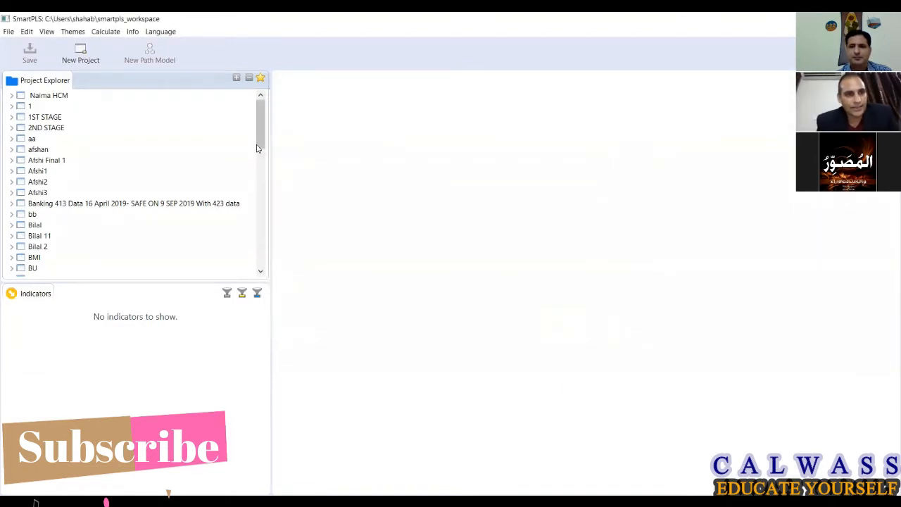
pyautogui.moveTo(264, 205); pyautogui.dragTo(268, 260)
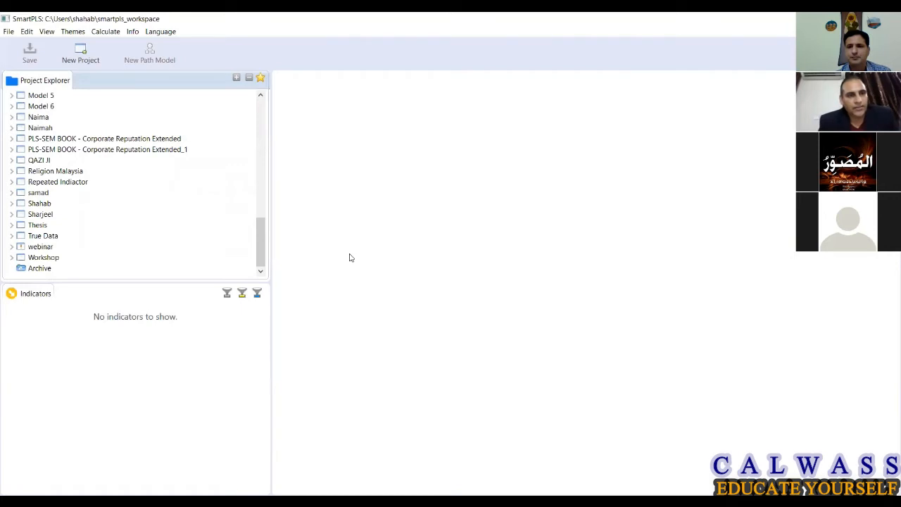
pyautogui.click(12, 249)
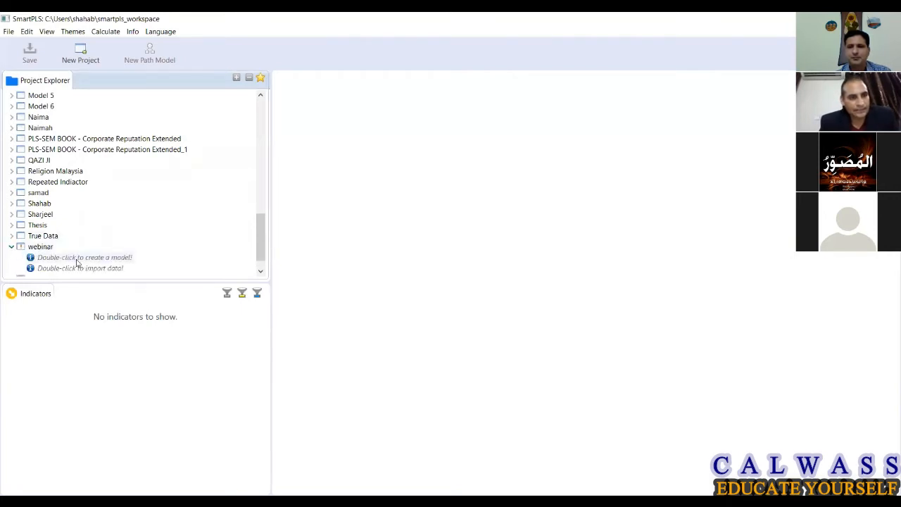
pyautogui.click(32, 248)
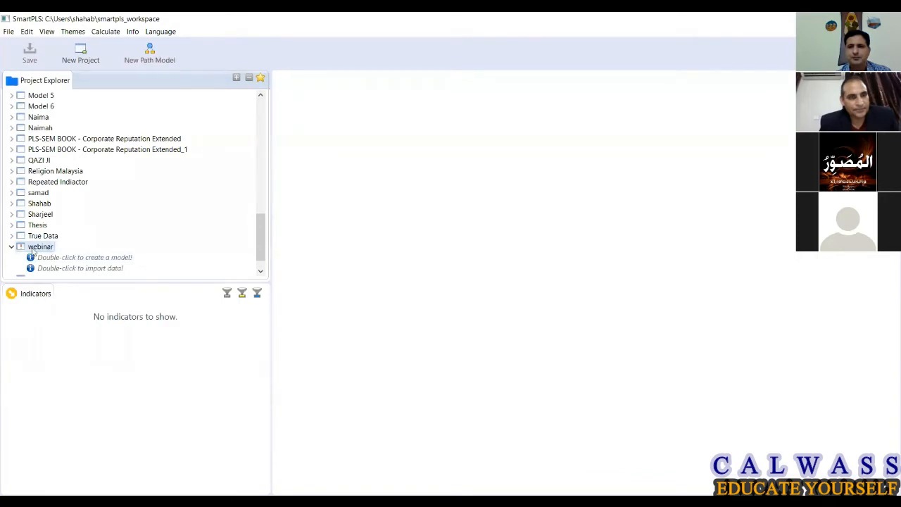
pyautogui.click(11, 247)
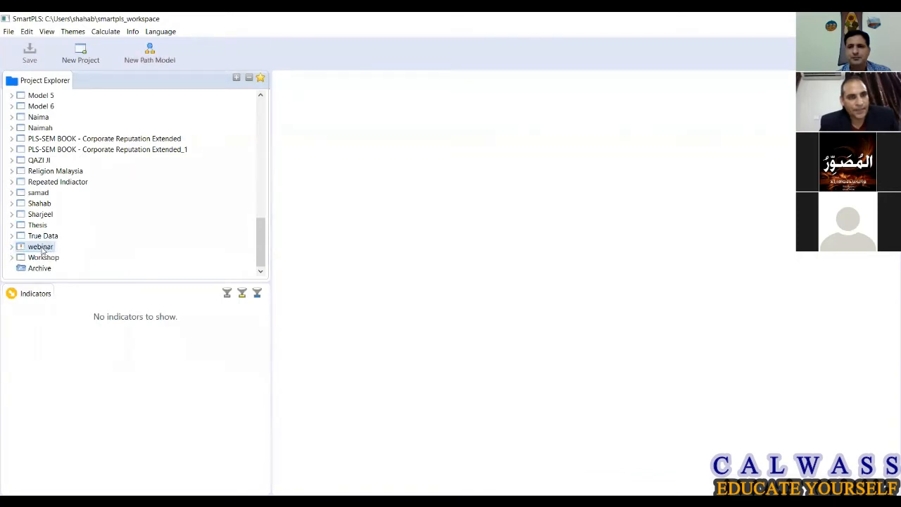
pyautogui.press('Delete')
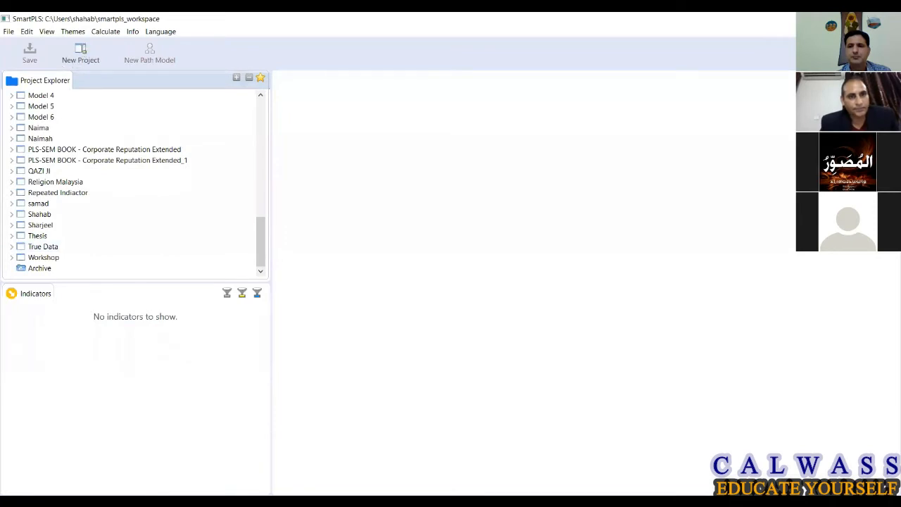
# - Create a new project named webinar1 and locate it in the project list
pyautogui.click(80, 51)
pyautogui.write('w')
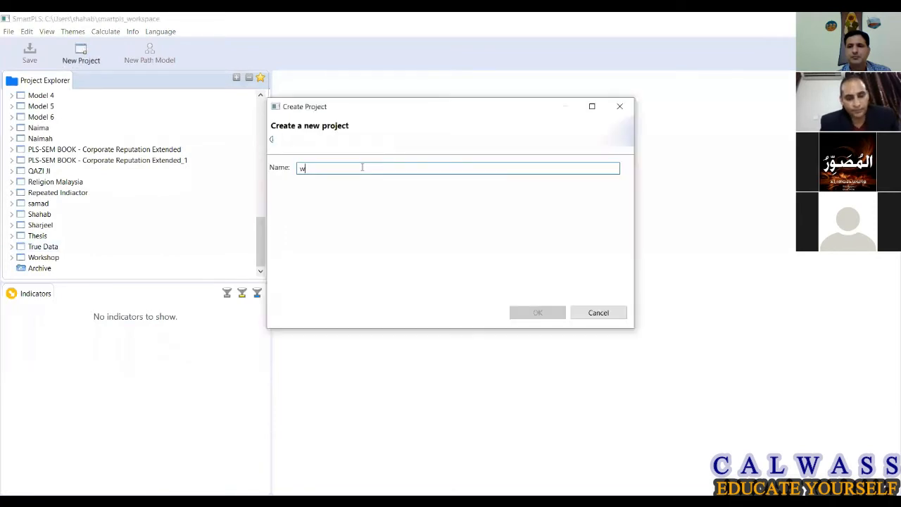
pyautogui.write('ebinar1')
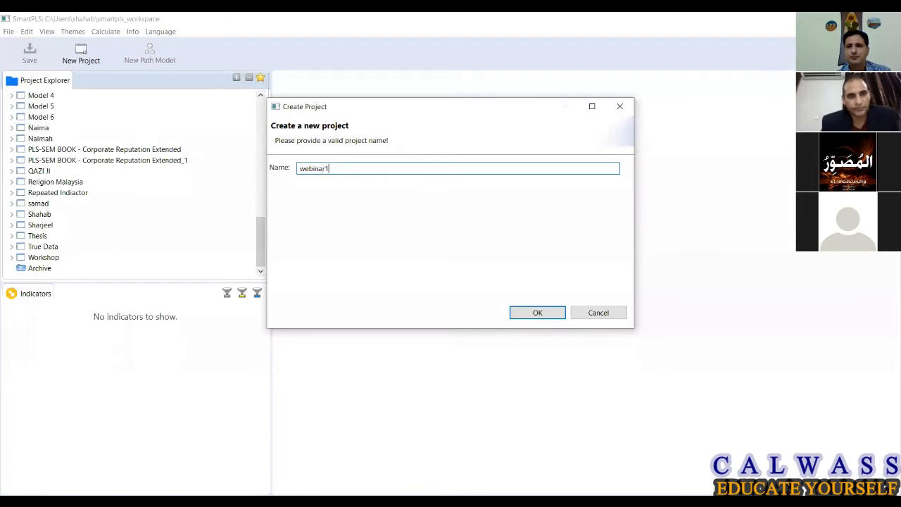
pyautogui.click(536, 312)
pyautogui.moveTo(260, 233)
pyautogui.mouseDown()
pyautogui.moveTo(261, 254)
pyautogui.moveTo(260, 244)
pyautogui.mouseUp()
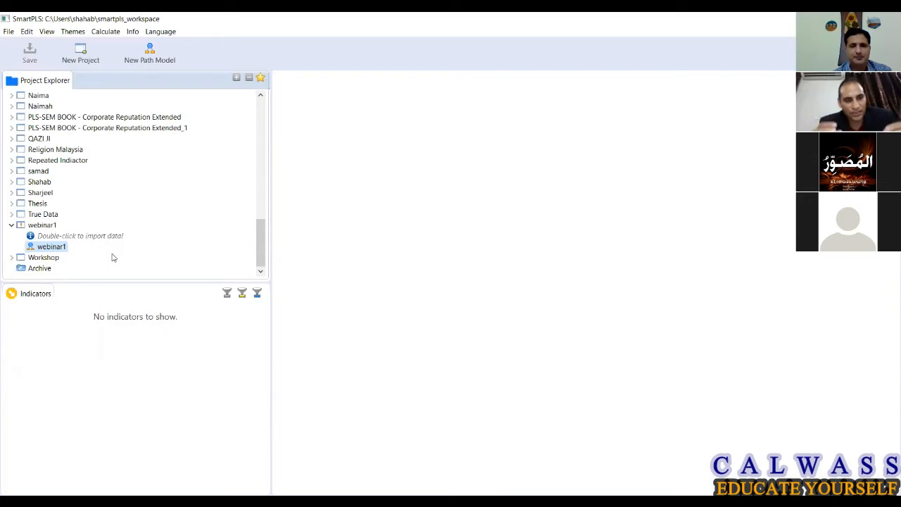
# - Import the data file No Missing.csv into the webinar1 project, keeping the name No Missing
pyautogui.click(79, 236)
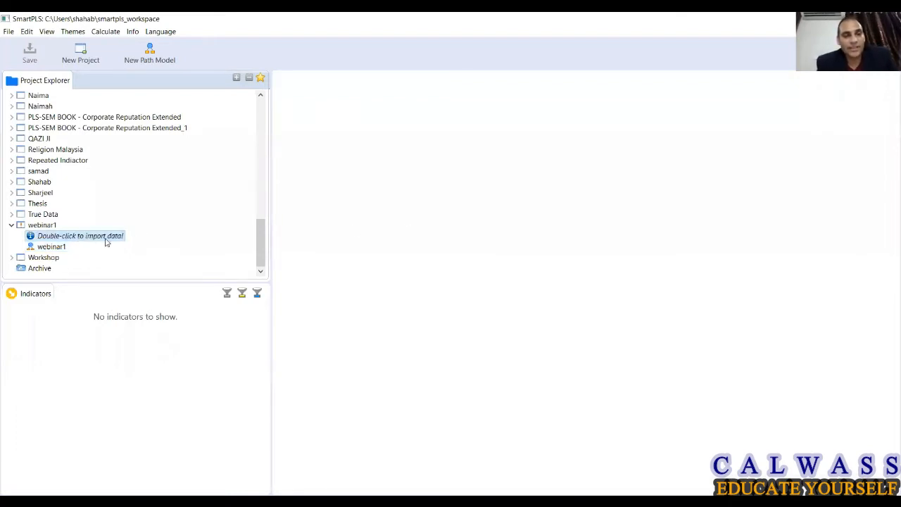
pyautogui.doubleClick(96, 236)
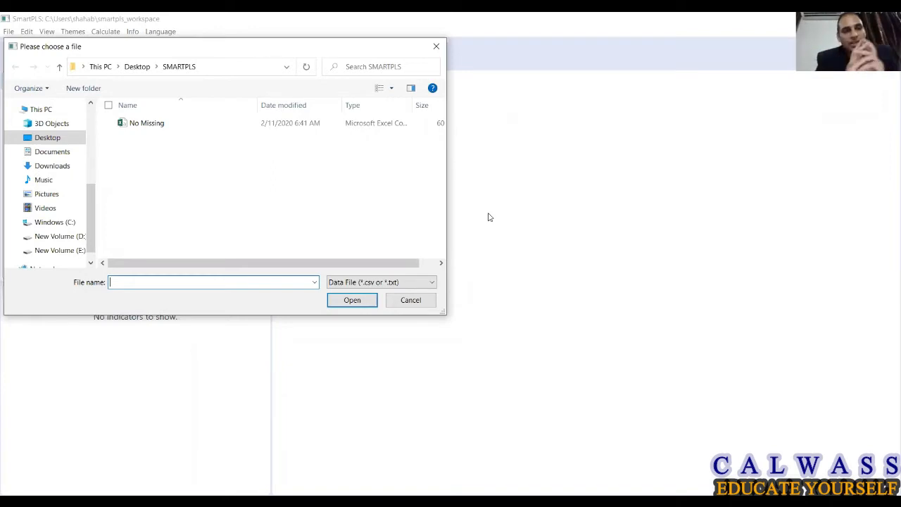
pyautogui.click(187, 125)
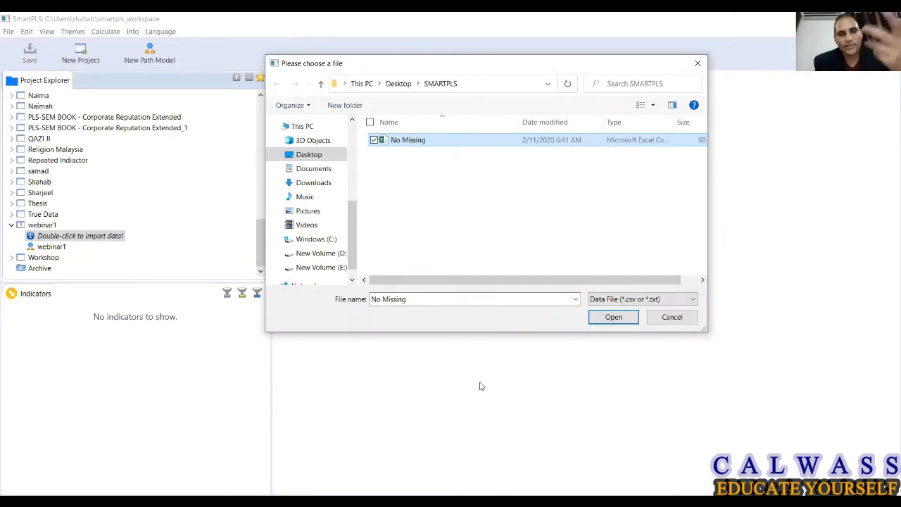
pyautogui.click(613, 318)
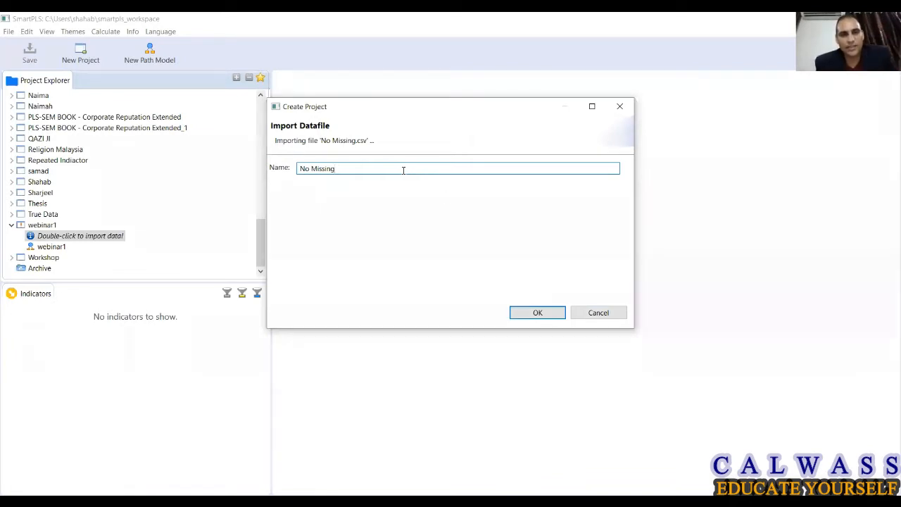
pyautogui.click(537, 313)
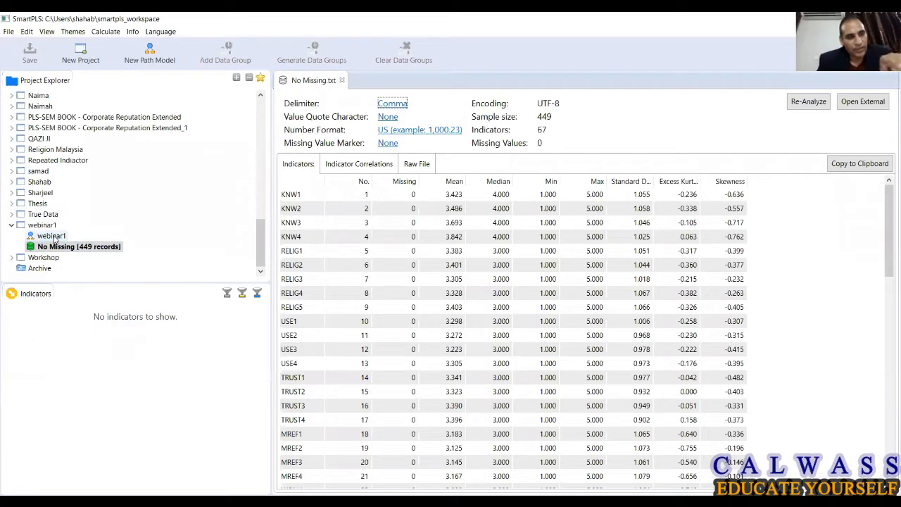
# - Open the webinar1 path model and review its full list of indicators
pyautogui.click(54, 239)
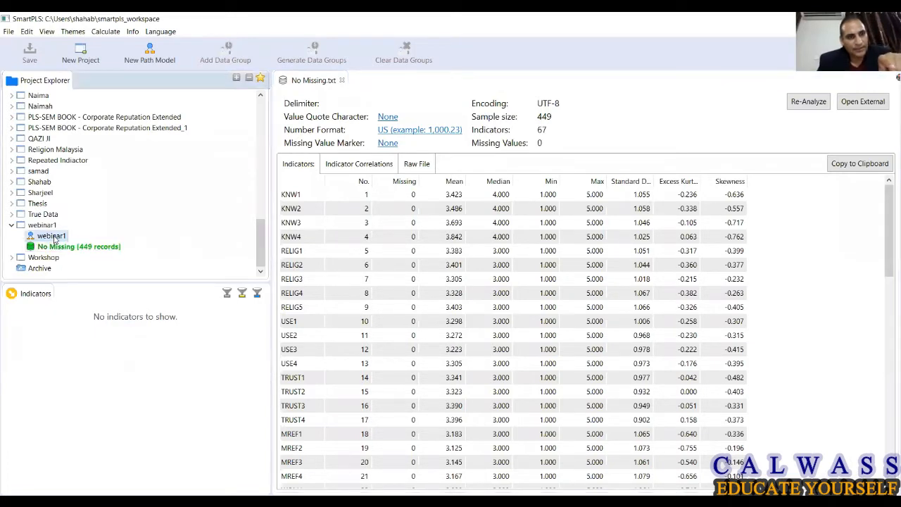
pyautogui.doubleClick(54, 239)
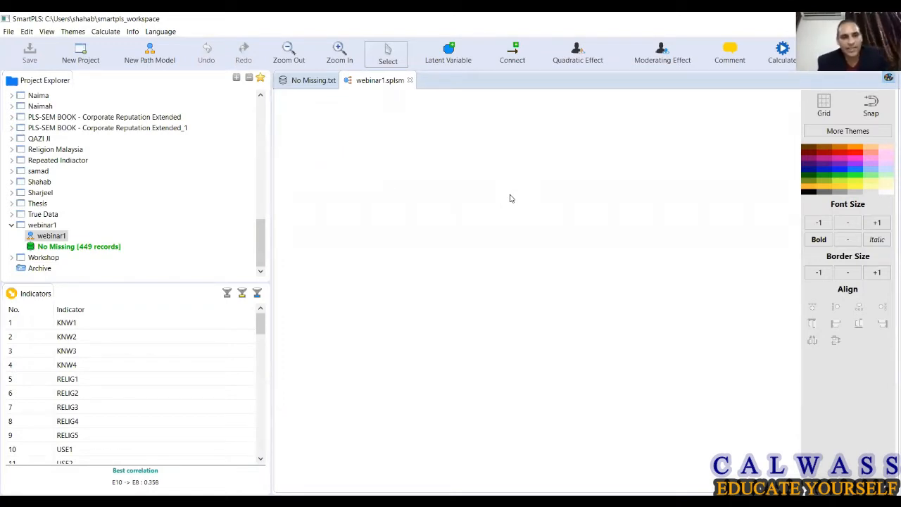
pyautogui.scroll(-2, 261, 375)
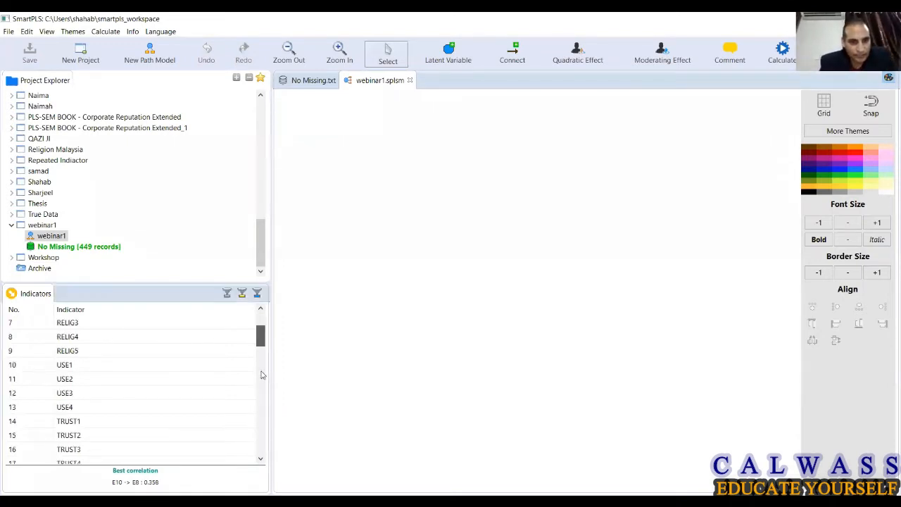
pyautogui.scroll(-17, 261, 374)
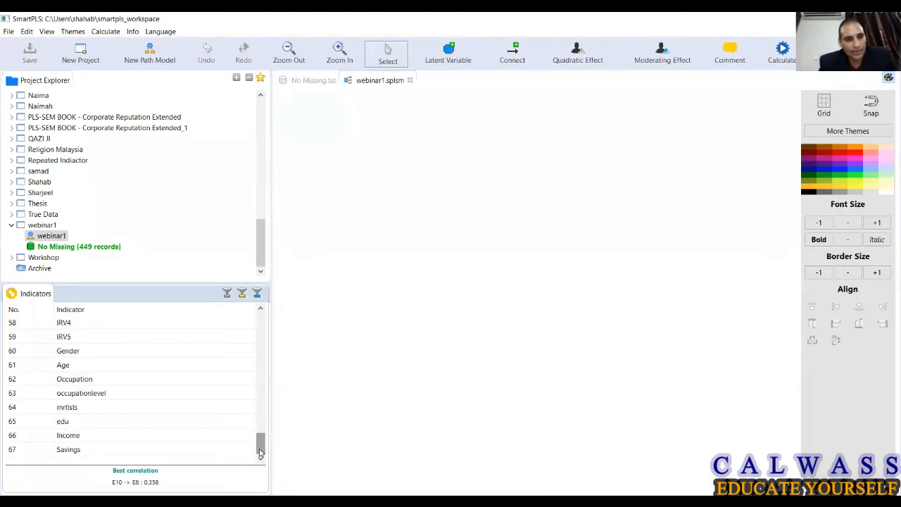
pyautogui.moveTo(260, 449); pyautogui.dragTo(260, 316)
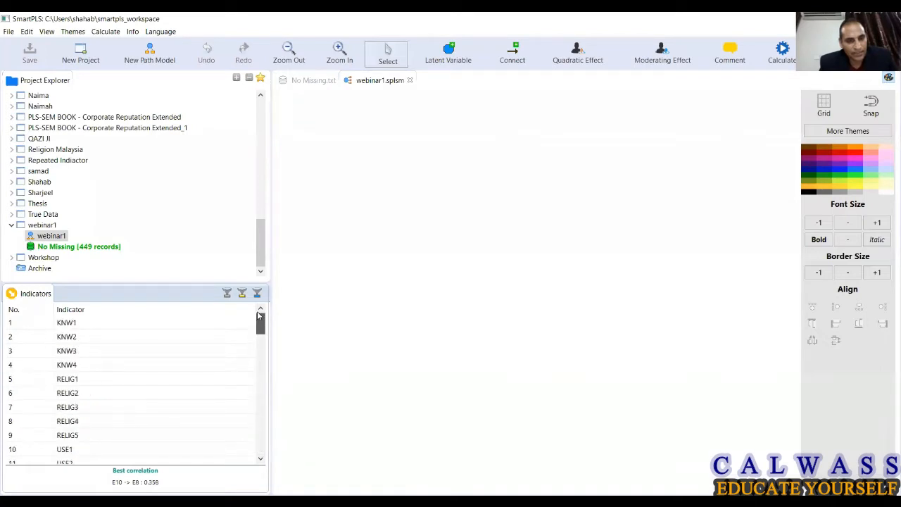
# - Place four latent variables on the model canvas: three stacked in a column and a fourth to the right of the middle one
pyautogui.click(374, 284)
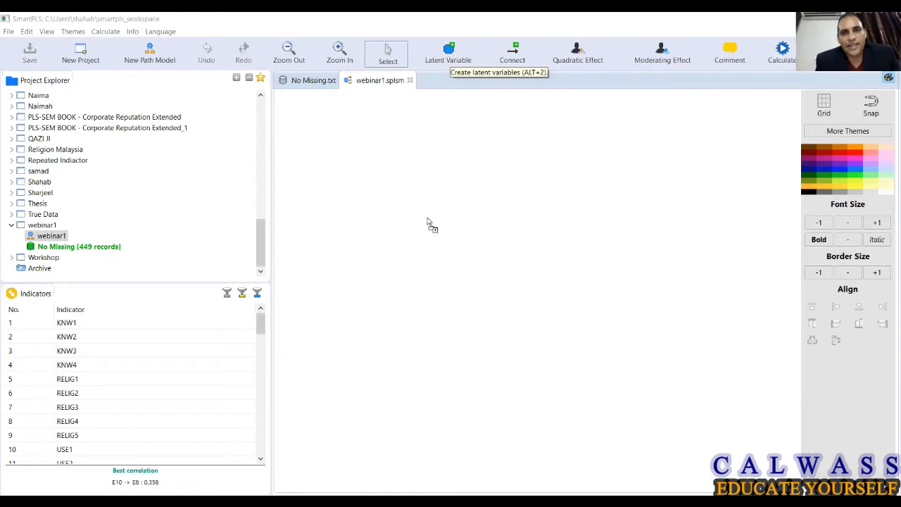
pyautogui.hotkey('alt', '2')
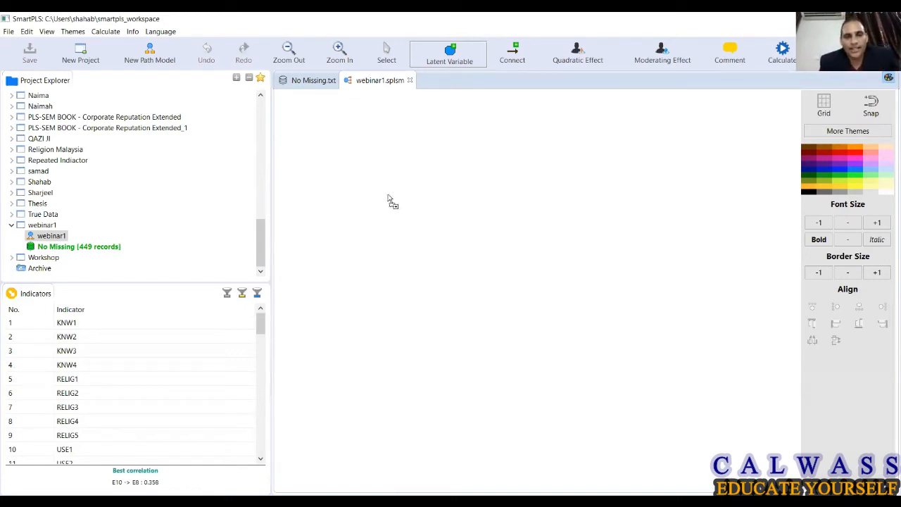
pyautogui.click(387, 196)
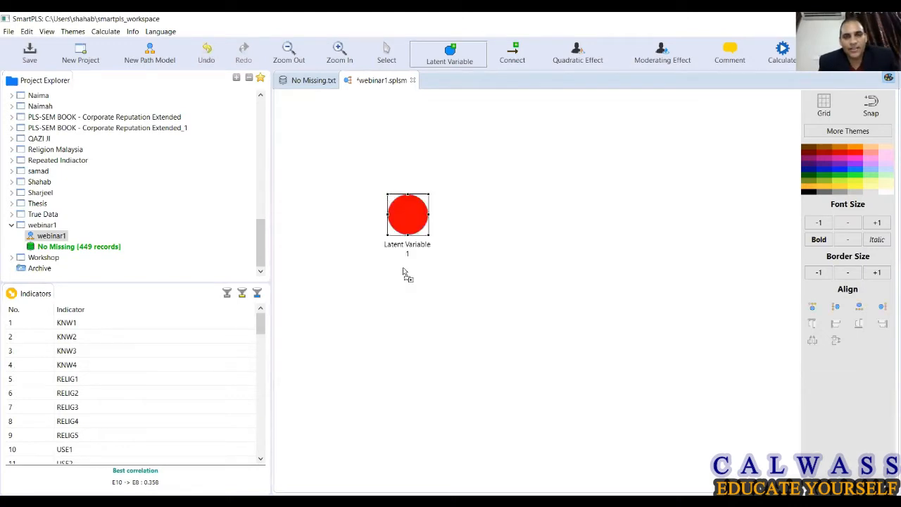
pyautogui.click(398, 283)
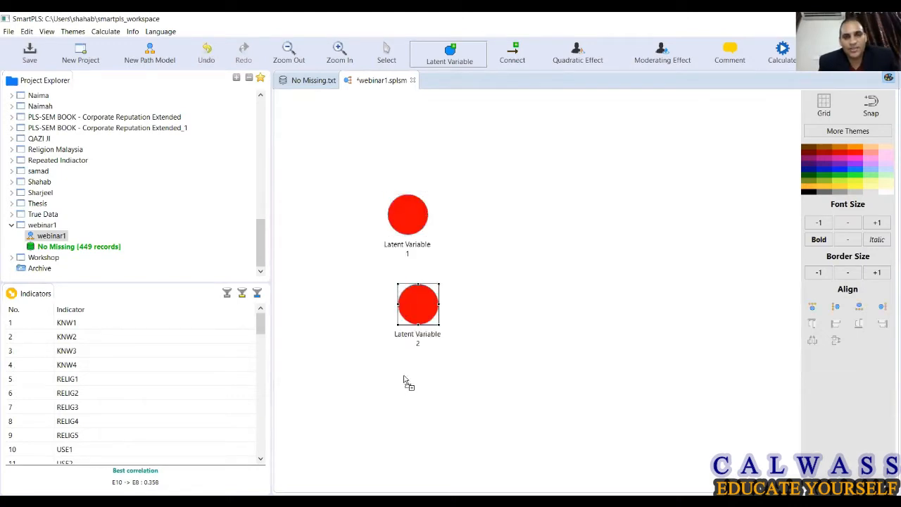
pyautogui.click(402, 375)
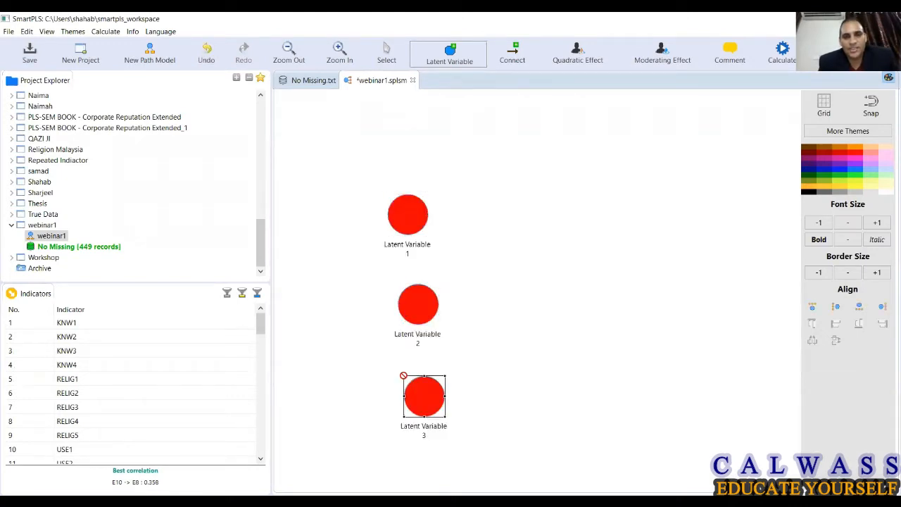
pyautogui.click(594, 285)
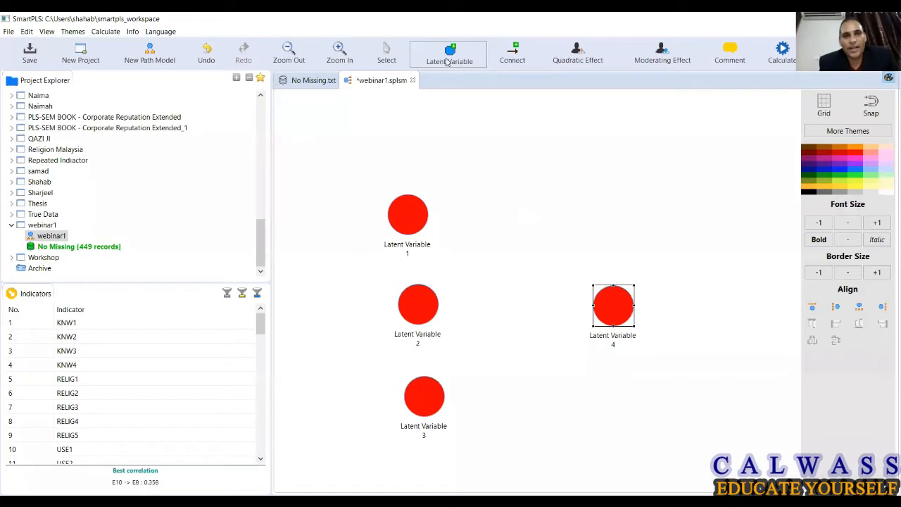
pyautogui.click(386, 57)
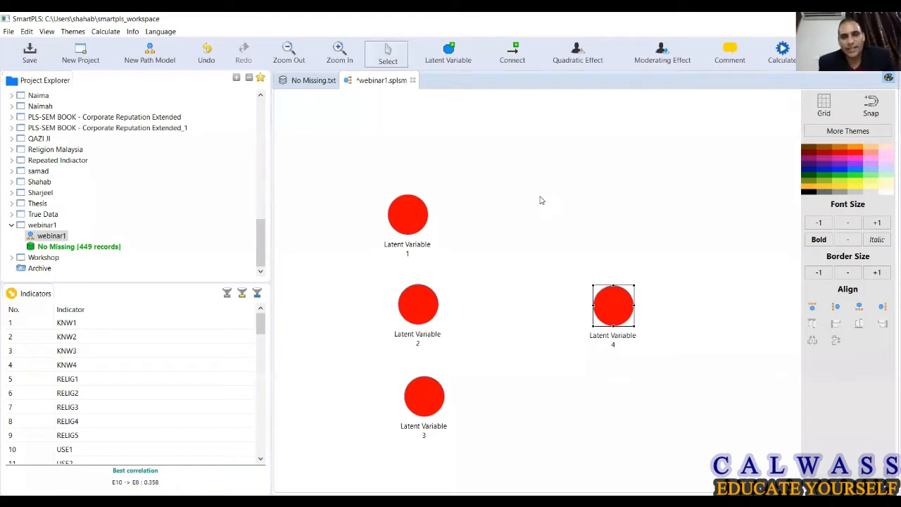
# - Rename the fourth latent variable, right of the column, as Att and move it slightly up and to the right
pyautogui.moveTo(608, 307)
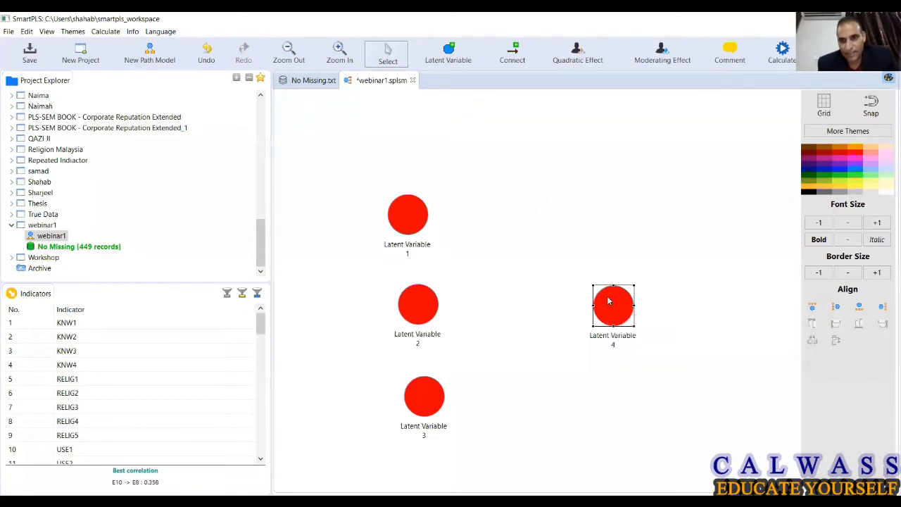
pyautogui.rightClick(609, 301)
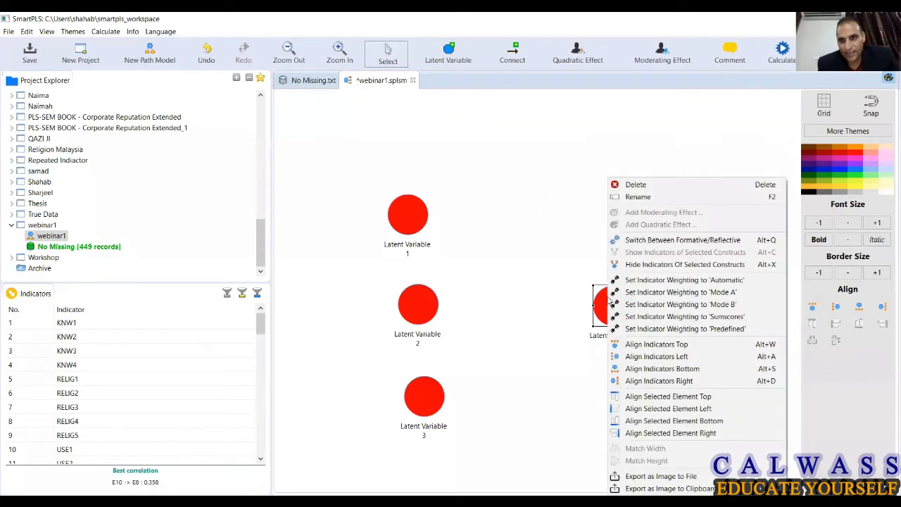
pyautogui.click(660, 197)
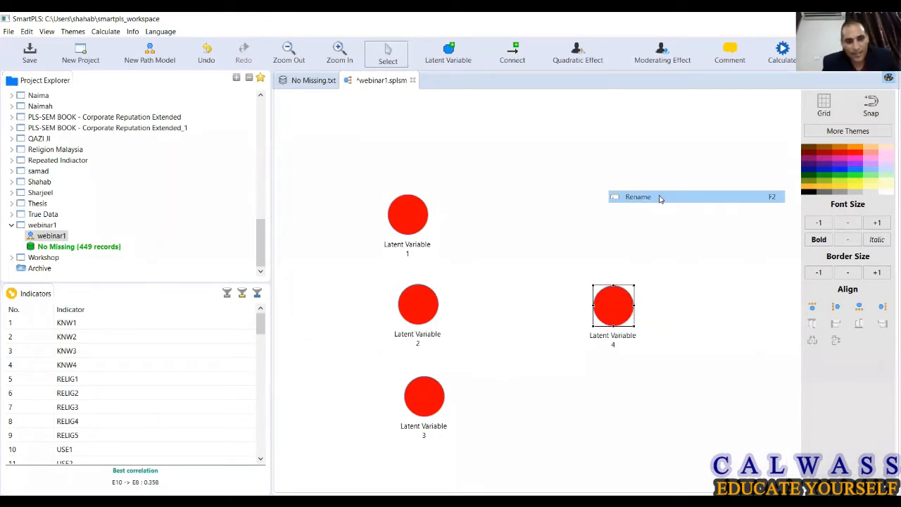
pyautogui.write('Att')
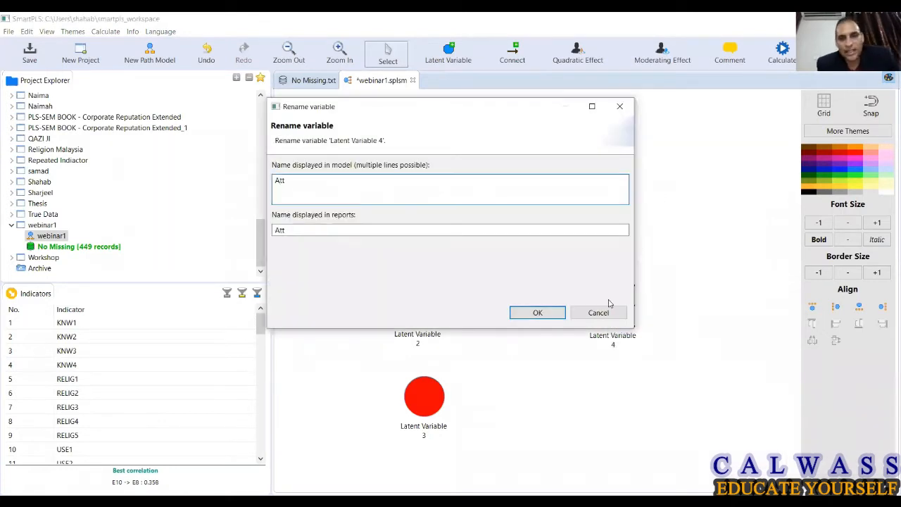
pyautogui.click(538, 313)
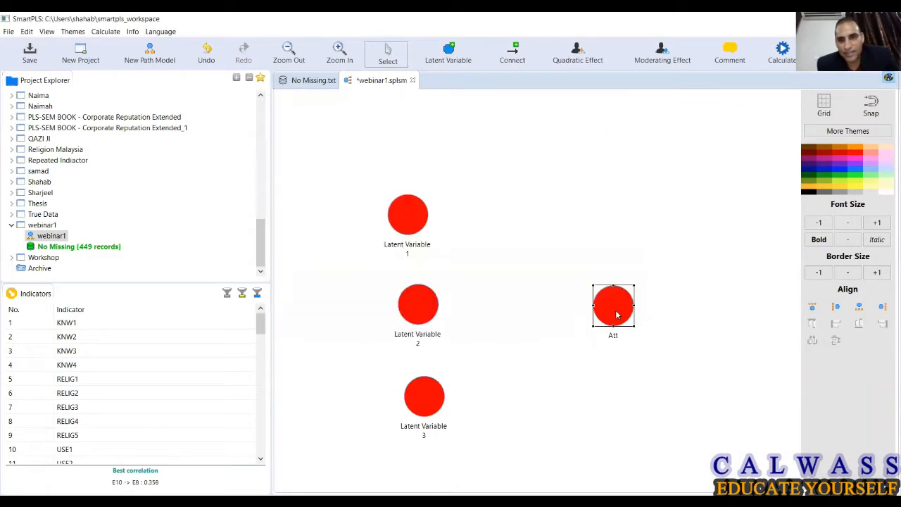
pyautogui.moveTo(621, 297); pyautogui.dragTo(622, 296)
pyautogui.click(665, 287)
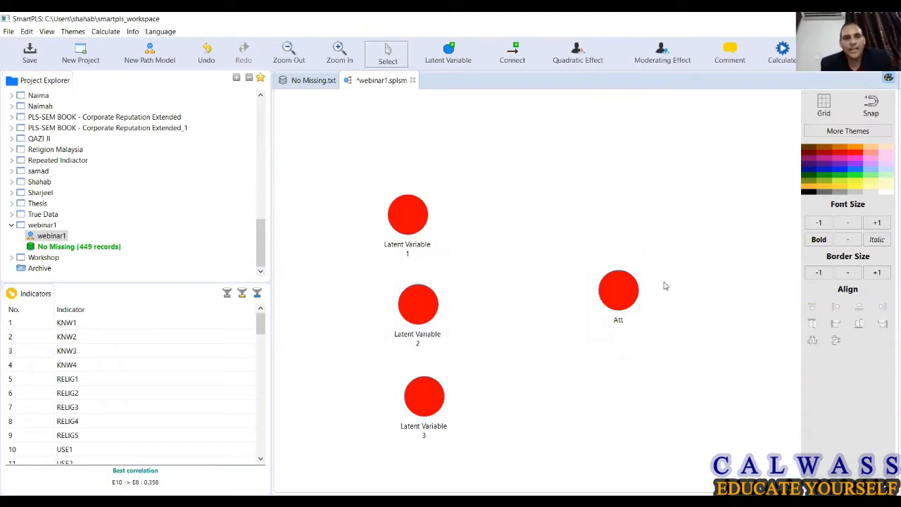
# - Rename the uppermost latent variable of the column, Latent Variable 1, as knw
pyautogui.click(410, 209)
pyautogui.rightClick(410, 209)
pyautogui.click(445, 198)
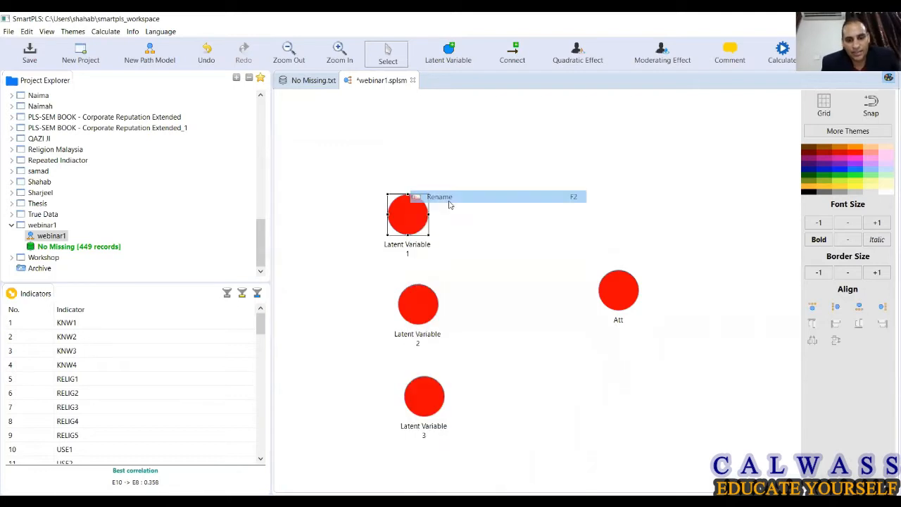
pyautogui.write('knw')
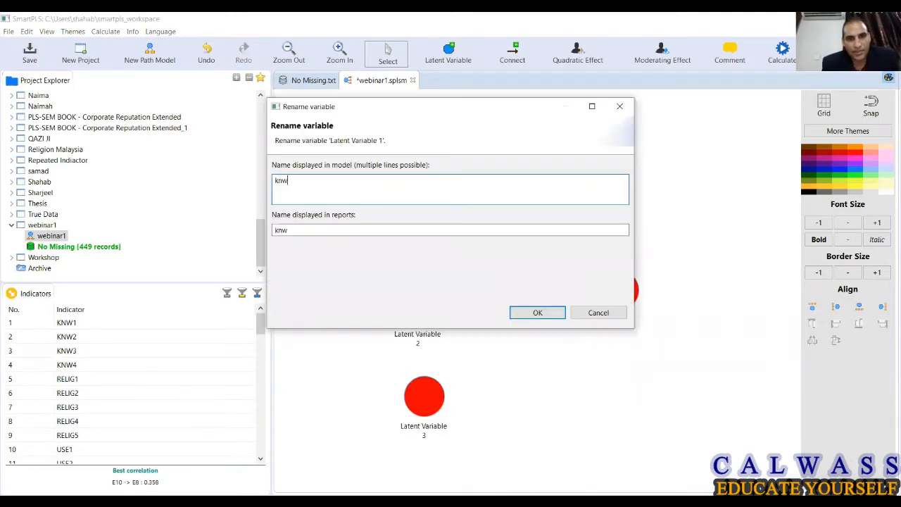
pyautogui.click(521, 314)
# - Rename the middle latent variable of the column, Latent Variable 2, as Relg
pyautogui.click(423, 303)
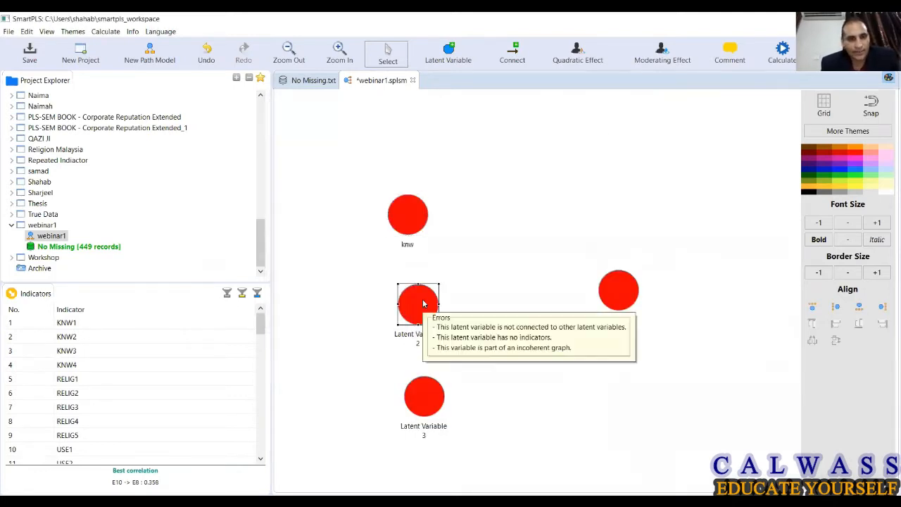
pyautogui.rightClick(423, 303)
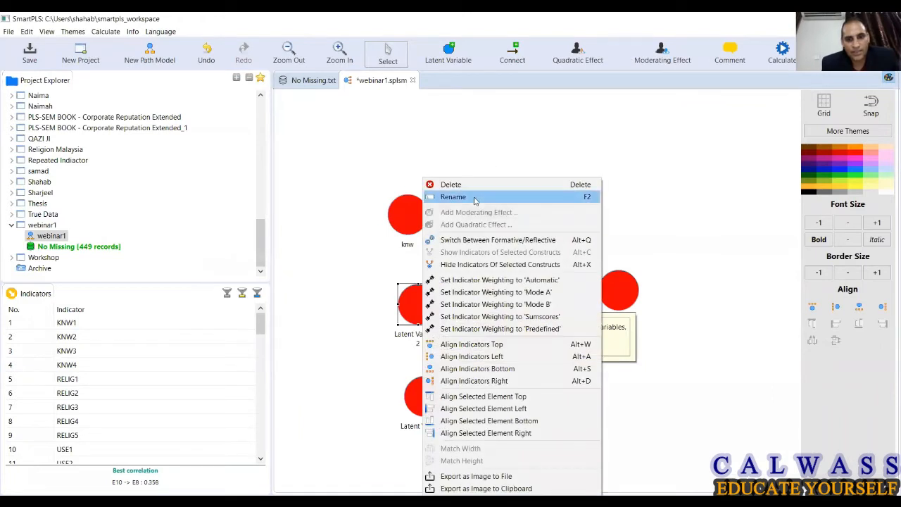
pyautogui.click(475, 198)
pyautogui.write('relf')
pyautogui.press('BackSpace')
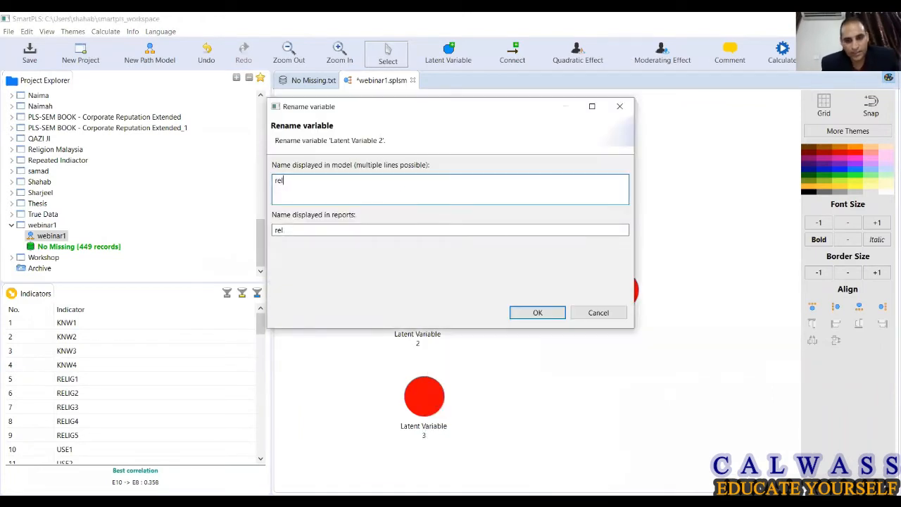
pyautogui.write('g')
pyautogui.press('BackSpace')
pyautogui.press('BackSpace')
pyautogui.write('Relg')
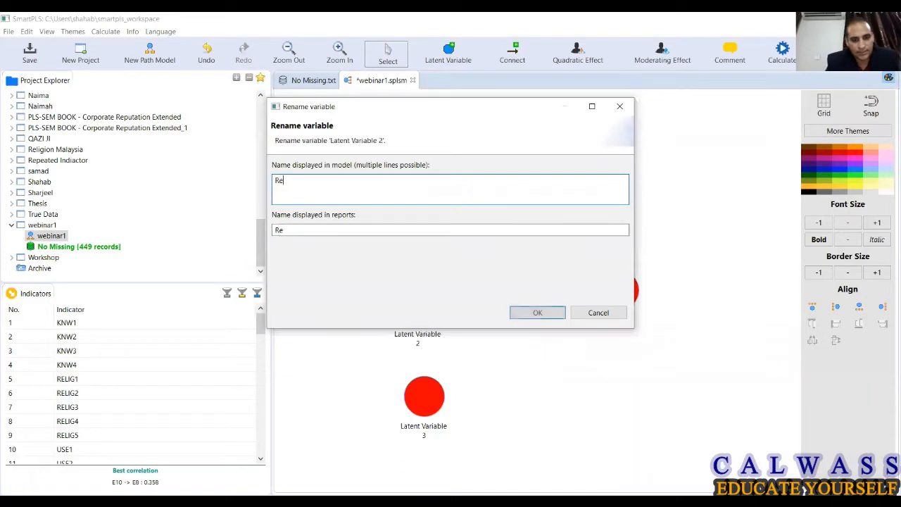
pyautogui.click(519, 315)
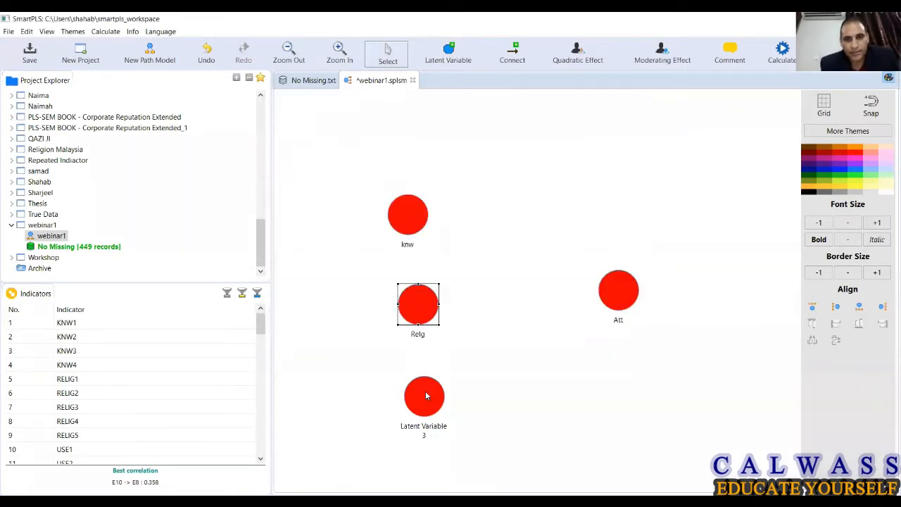
# - Rename the lowest latent variable of the column, Latent Variable 3, as Use
pyautogui.click(424, 394)
pyautogui.rightClick(427, 387)
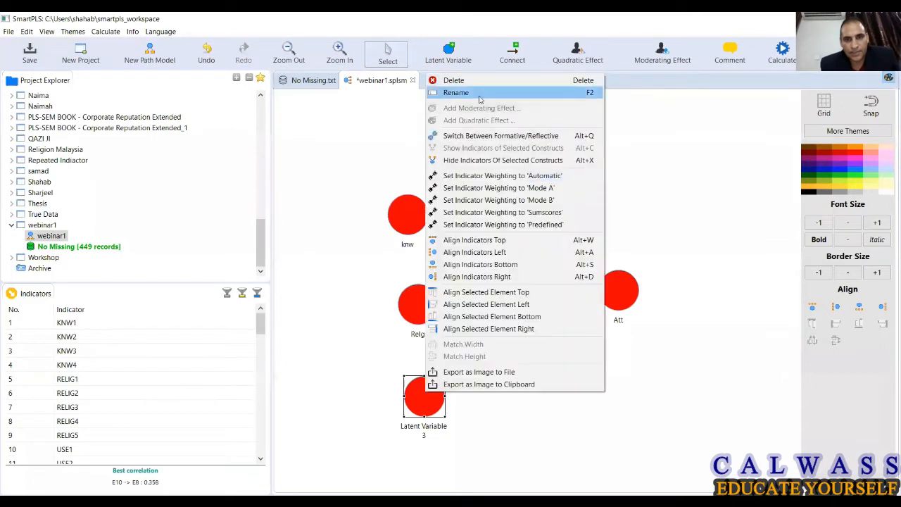
pyautogui.click(464, 92)
pyautogui.write('Use')
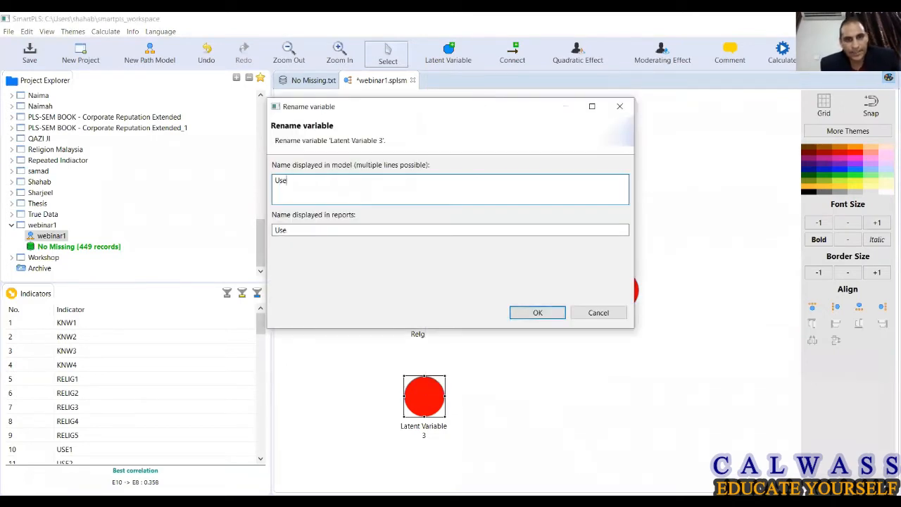
pyautogui.click(522, 315)
# - Move knw, Relg and Use upward so the three latent variables are spaced roughly evenly in their column
pyautogui.moveTo(408, 214); pyautogui.dragTo(424, 183)
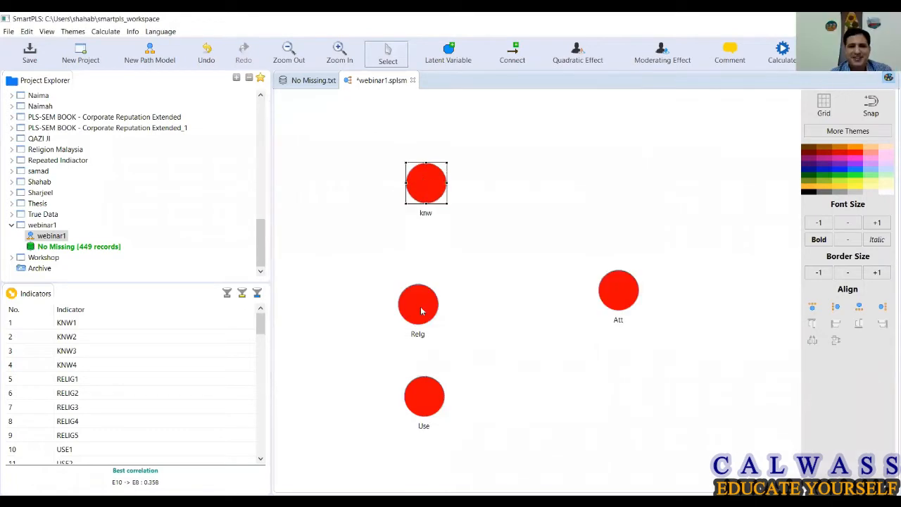
pyautogui.moveTo(421, 311); pyautogui.dragTo(423, 287)
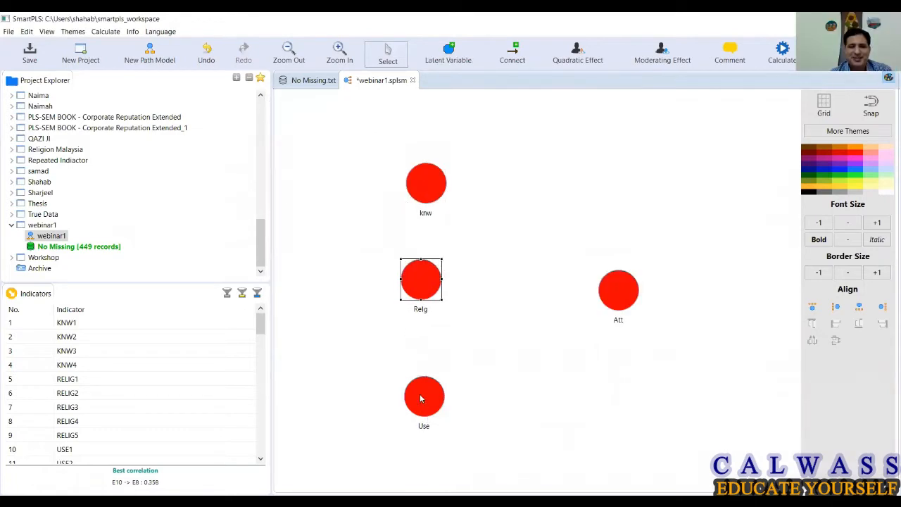
pyautogui.moveTo(420, 399); pyautogui.dragTo(413, 378)
pyautogui.click(484, 360)
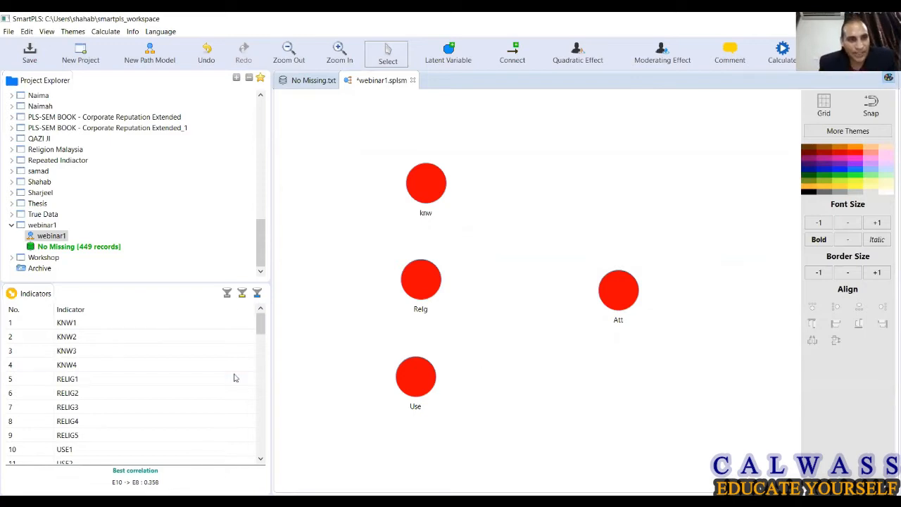
# - Assign the indicators KNW1 to KNW4 to the knw latent variable
pyautogui.click(124, 332)
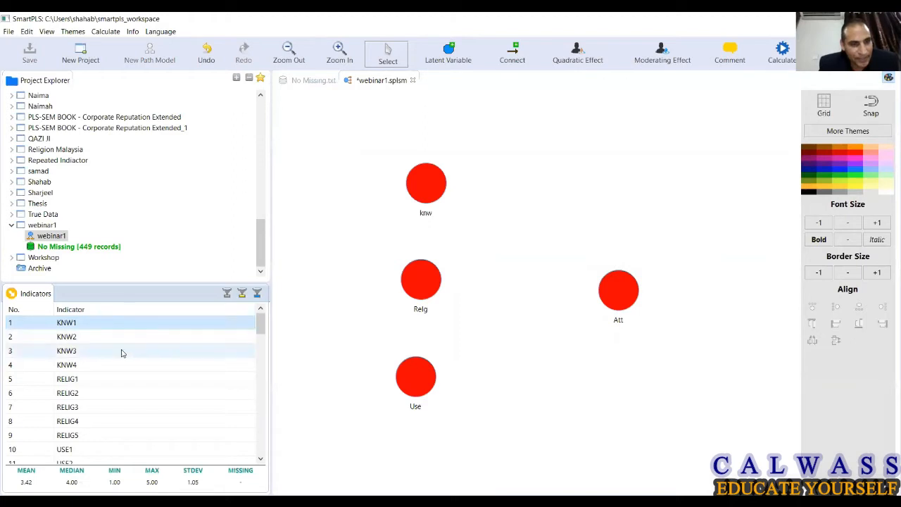
pyautogui.keyDown('ctrl'); pyautogui.click(119, 364); pyautogui.keyUp('ctrl')
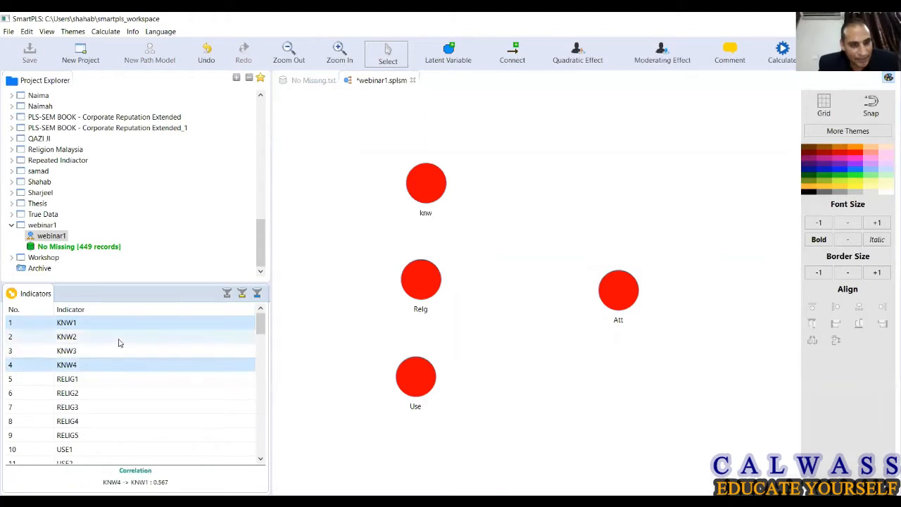
pyautogui.click(120, 340)
pyautogui.click(119, 325)
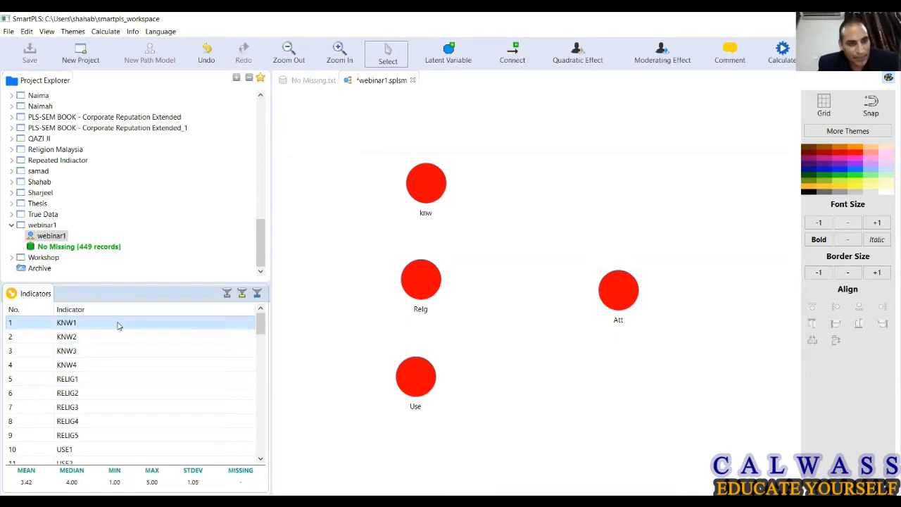
pyautogui.keyDown('shift'); pyautogui.click(115, 365); pyautogui.keyUp('shift')
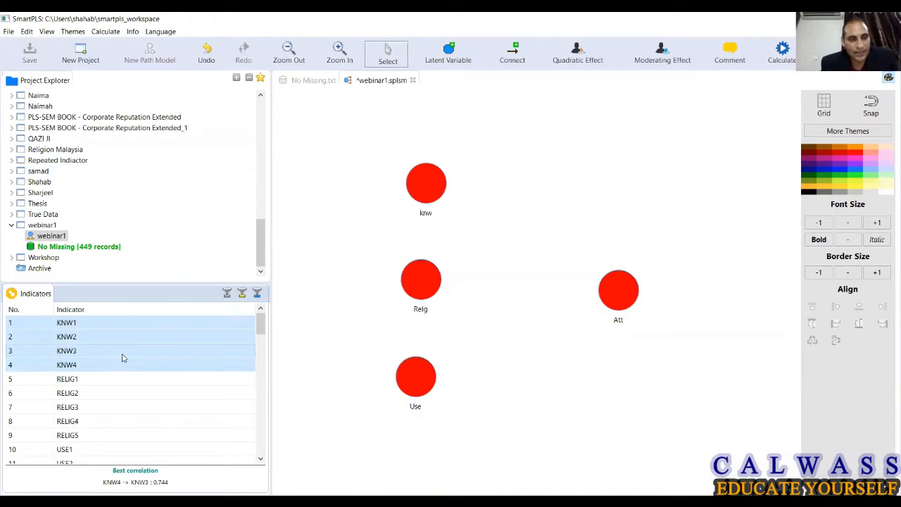
pyautogui.moveTo(122, 359); pyautogui.dragTo(425, 194)
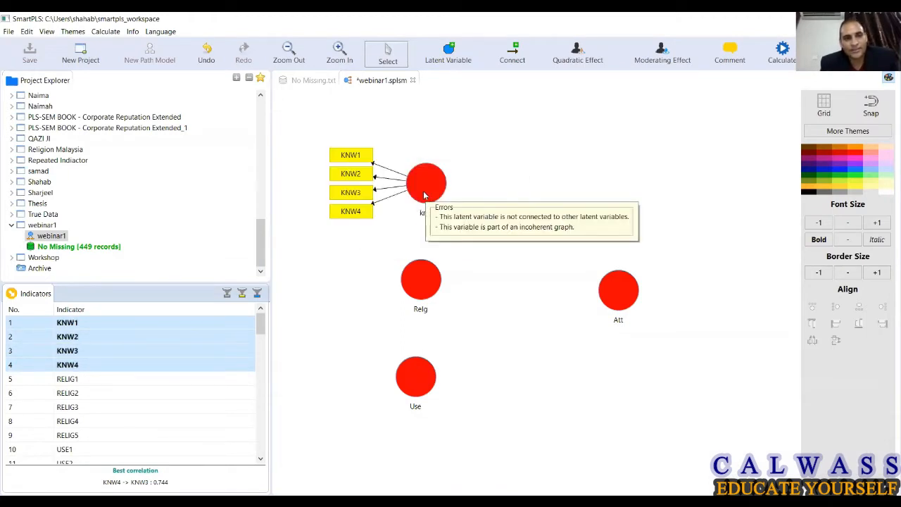
# - Assign the indicators RELIG1 to RELIG5 to the Relg latent variable
pyautogui.click(144, 380)
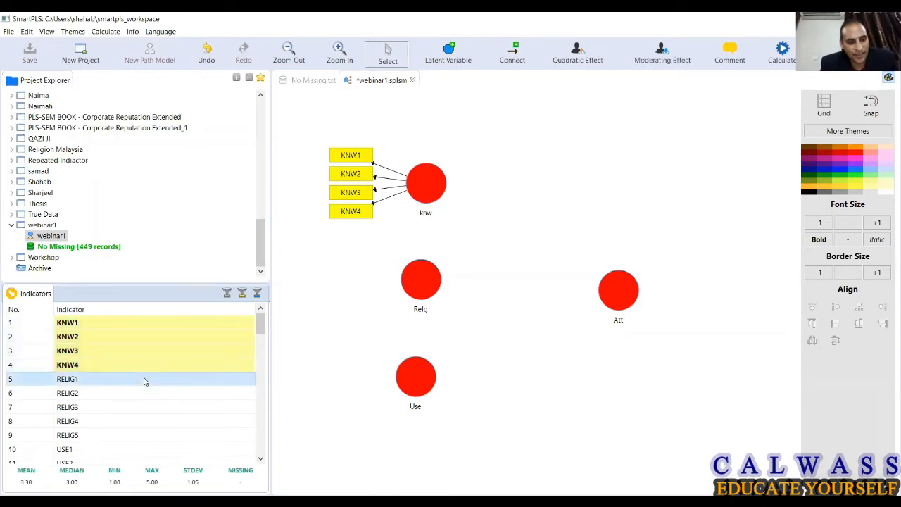
pyautogui.keyDown('shift'); pyautogui.click(129, 437); pyautogui.keyUp('shift')
pyautogui.moveTo(127, 435); pyautogui.dragTo(421, 289)
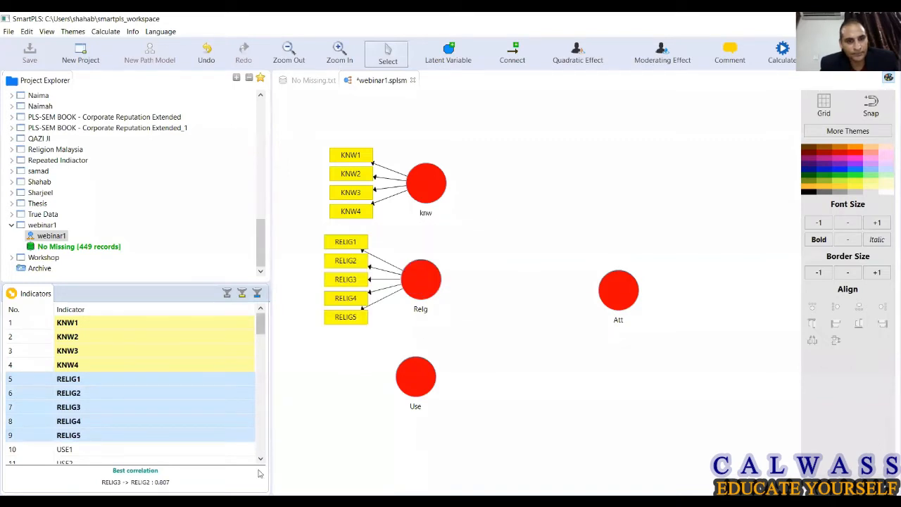
# - Assign the indicators USE1 to USE4 to the Use latent variable, and nudge Use and Relg into line below knw
pyautogui.scroll(-2, 259, 461)
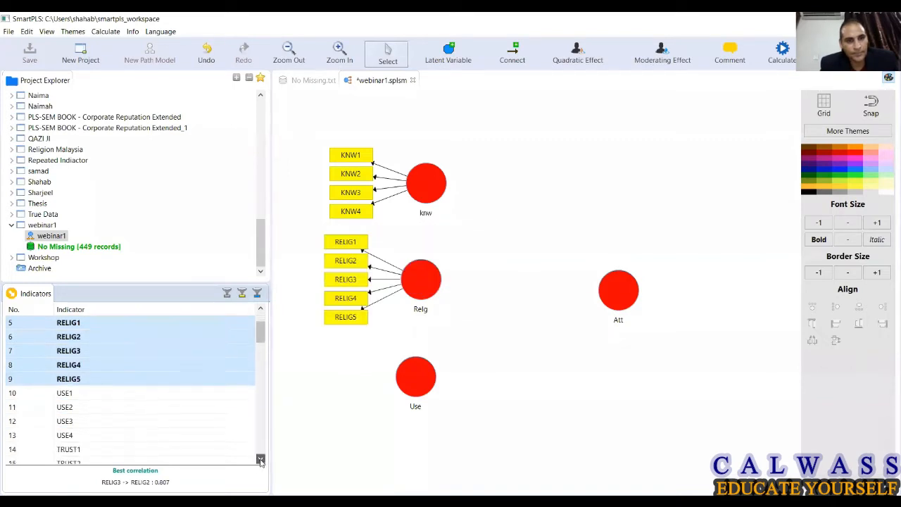
pyautogui.click(102, 399)
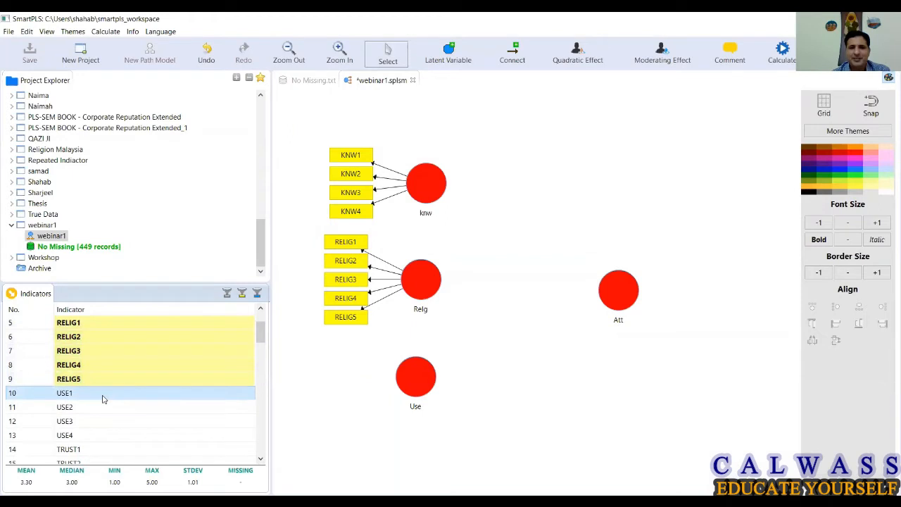
pyautogui.moveTo(102, 399); pyautogui.dragTo(103, 435)
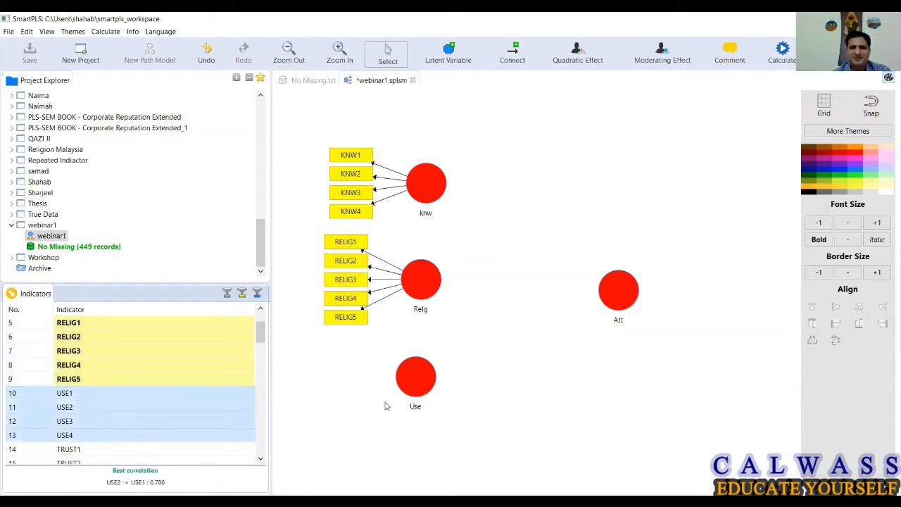
pyautogui.moveTo(385, 406); pyautogui.dragTo(425, 403)
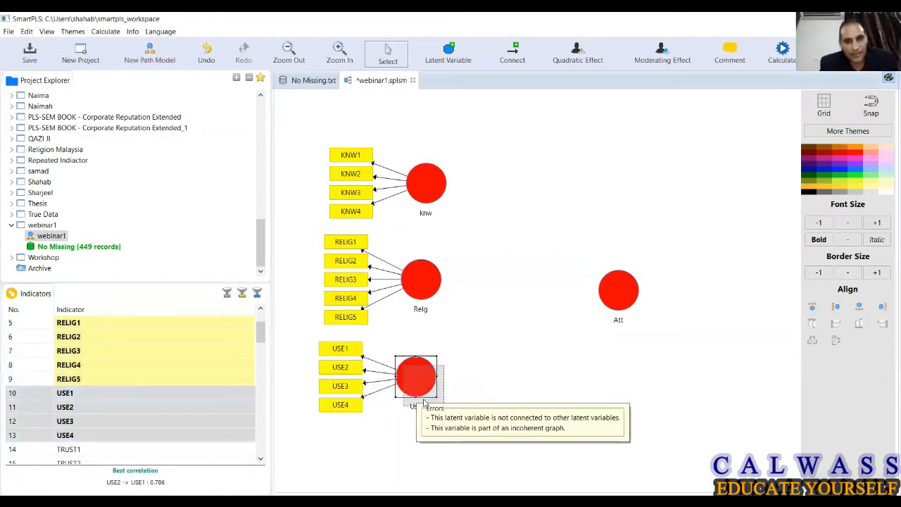
pyautogui.click(426, 296)
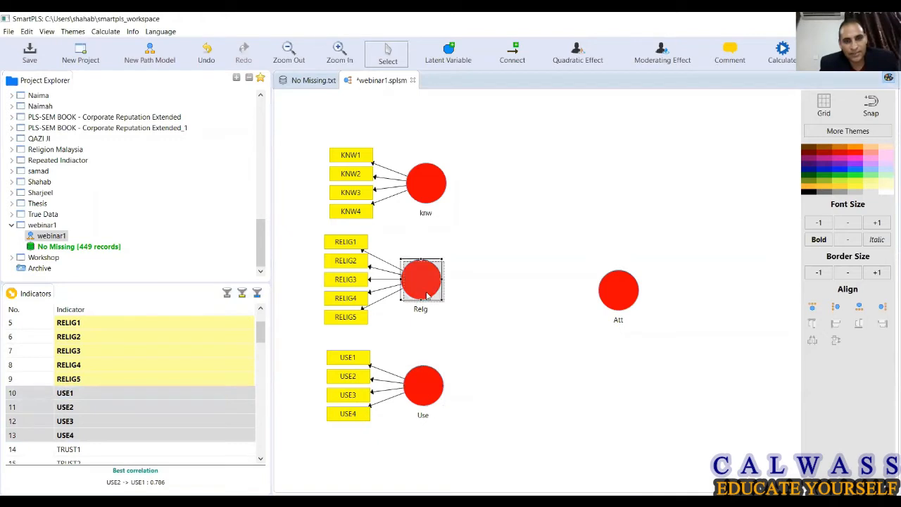
pyautogui.moveTo(426, 296); pyautogui.dragTo(428, 298)
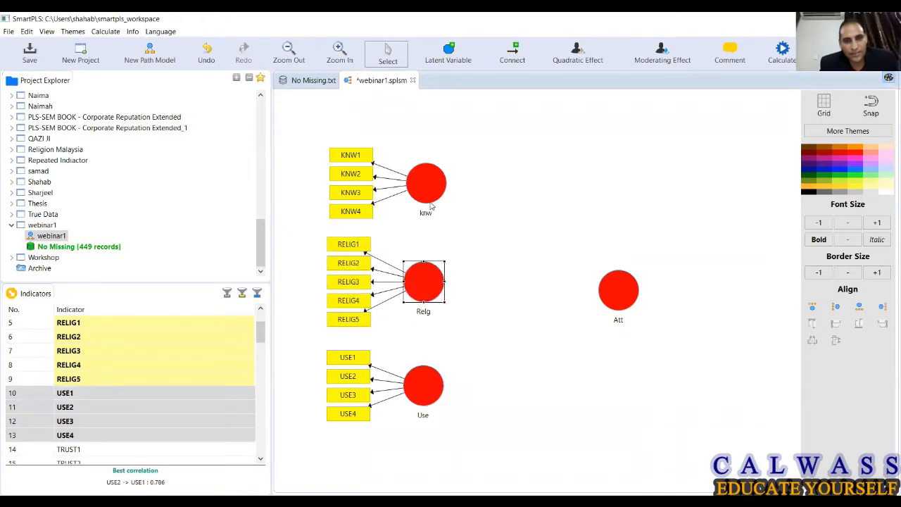
# - Assign the indicators ATT1 to ATT5 to the Att latent variable
pyautogui.click(261, 459)
pyautogui.click(260, 459)
pyautogui.click(260, 459)
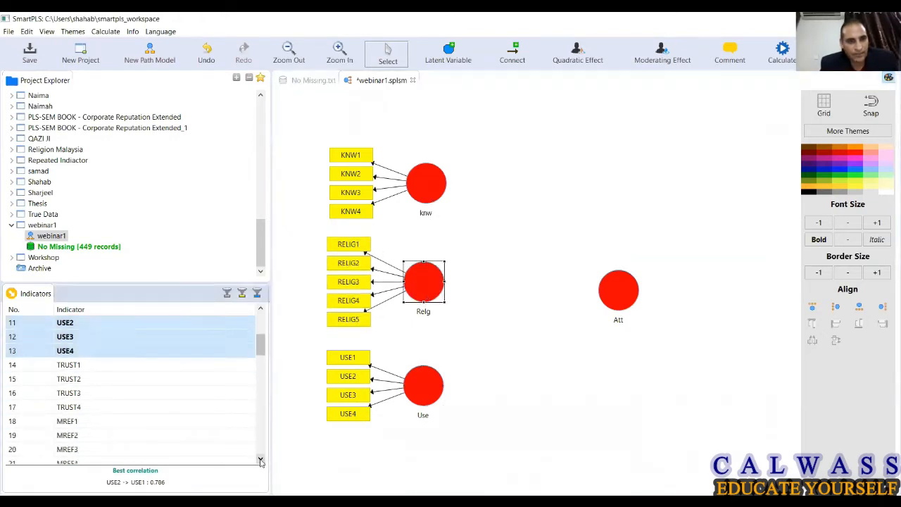
pyautogui.click(260, 459)
pyautogui.click(261, 458)
pyautogui.click(261, 459)
pyautogui.click(260, 459)
pyautogui.click(260, 459)
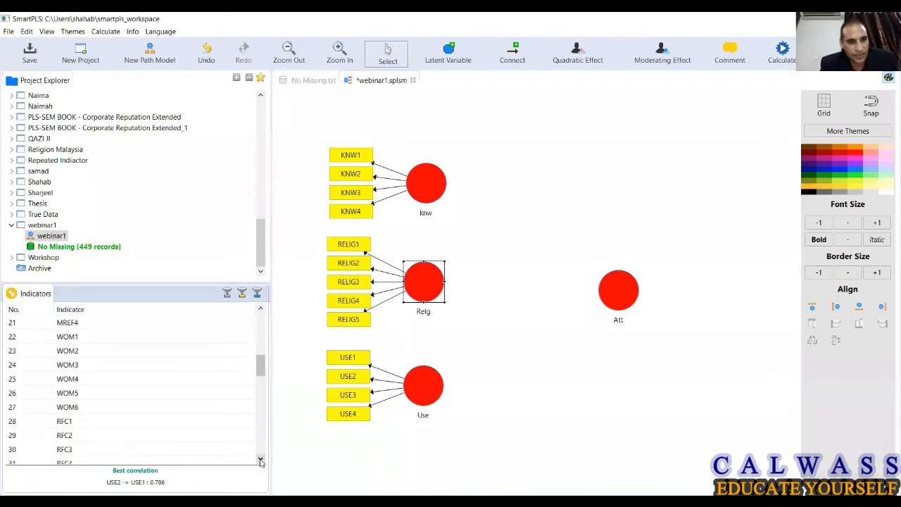
pyautogui.click(261, 458)
pyautogui.click(260, 459)
pyautogui.click(260, 459)
pyautogui.click(261, 458)
pyautogui.click(260, 459)
pyautogui.click(261, 459)
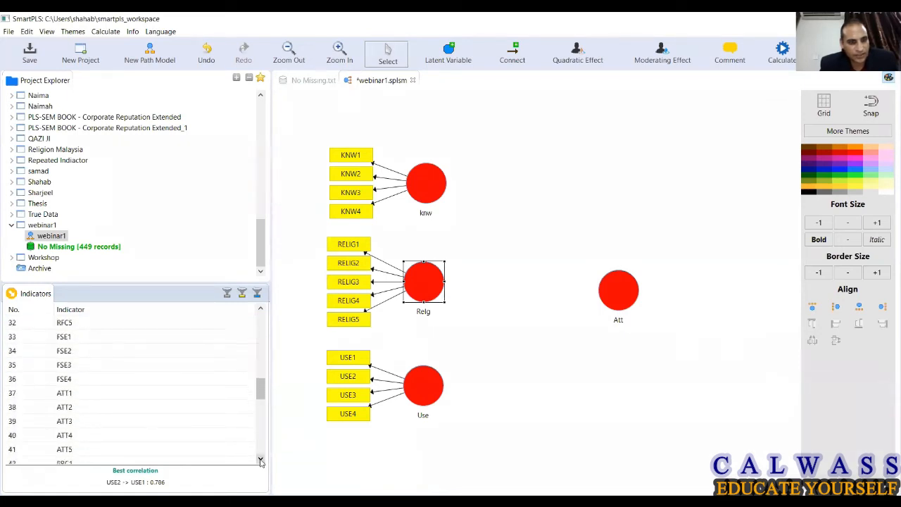
pyautogui.click(261, 459)
pyautogui.click(119, 380)
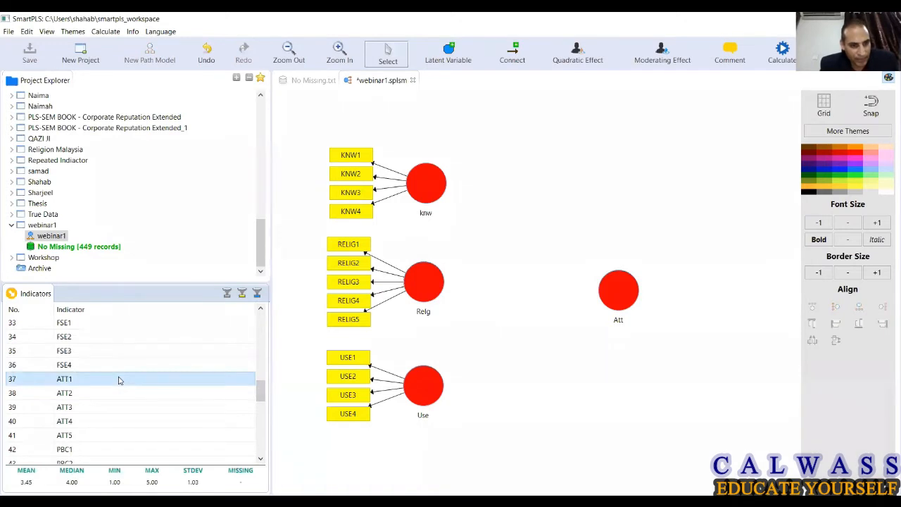
pyautogui.keyDown('shift'); pyautogui.click(118, 437); pyautogui.keyUp('shift')
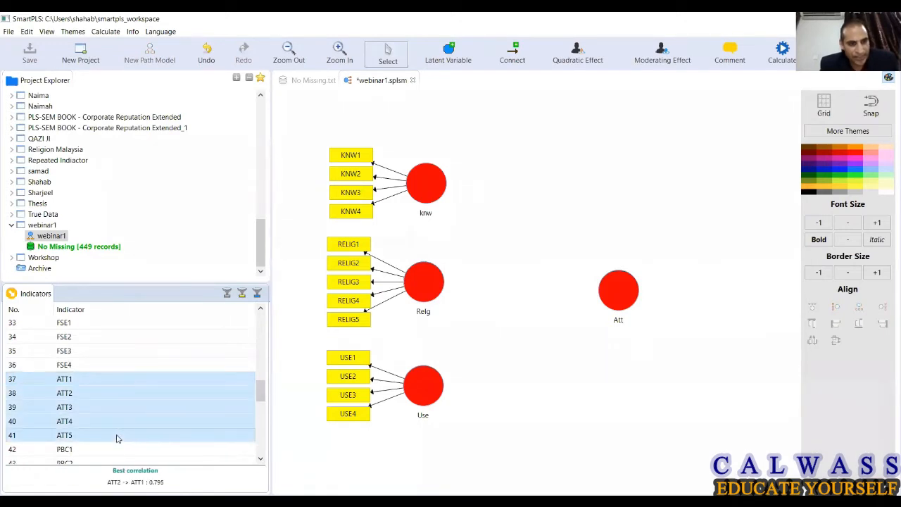
pyautogui.moveTo(116, 436); pyautogui.dragTo(625, 276)
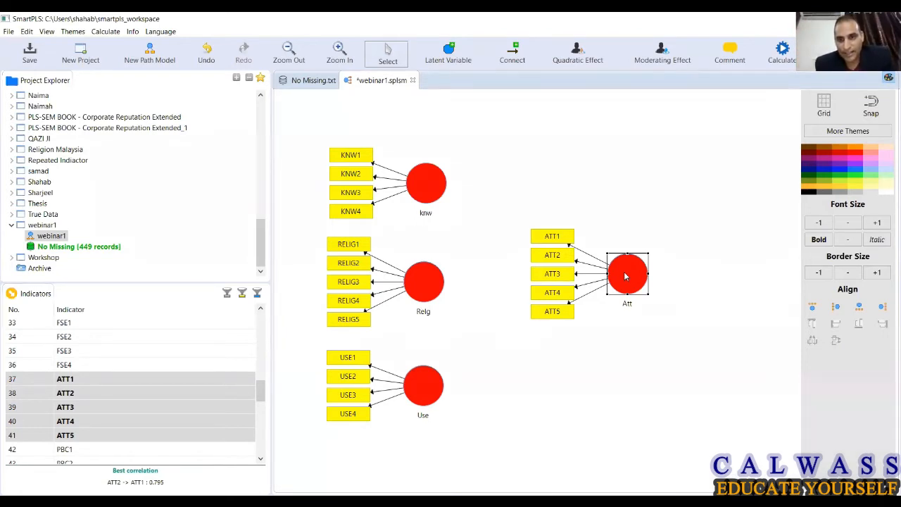
# - Align Att's indicators on its right side and move Att slightly left and down, roughly level with Relg
pyautogui.rightClick(625, 277)
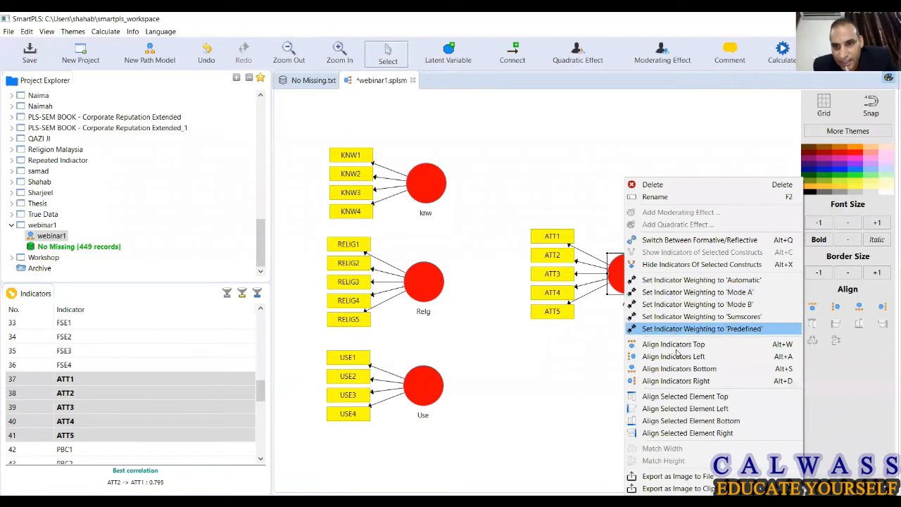
pyautogui.click(700, 381)
pyautogui.moveTo(624, 276); pyautogui.dragTo(615, 281)
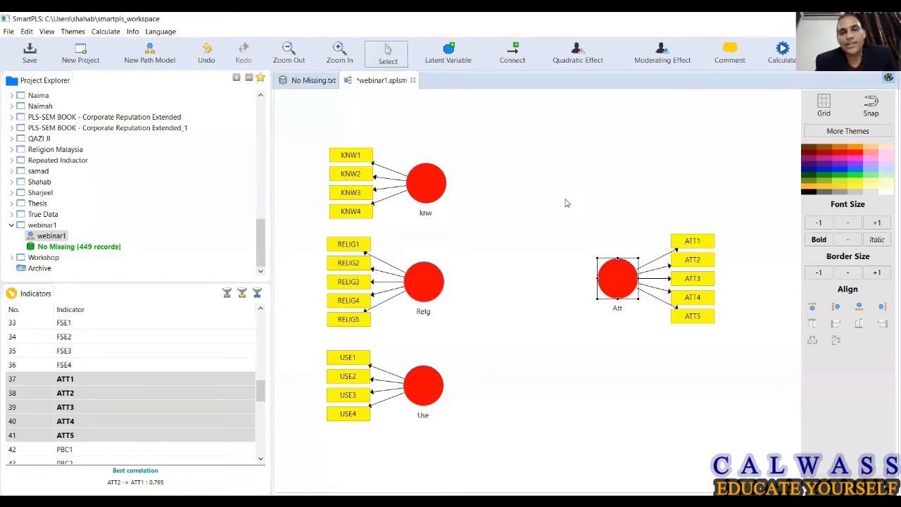
# - Connect the latent variables knw, Relg and Use to Att with one path each
pyautogui.click(515, 58)
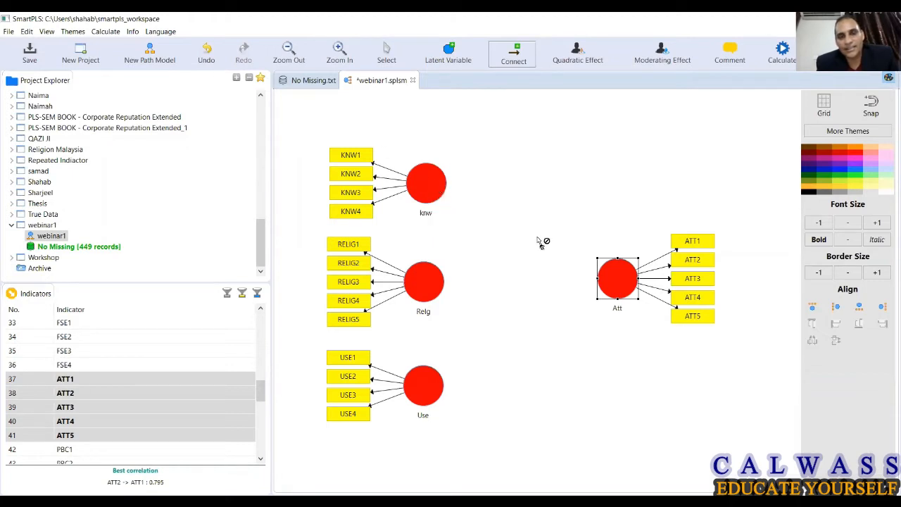
pyautogui.click(435, 188)
pyautogui.click(619, 281)
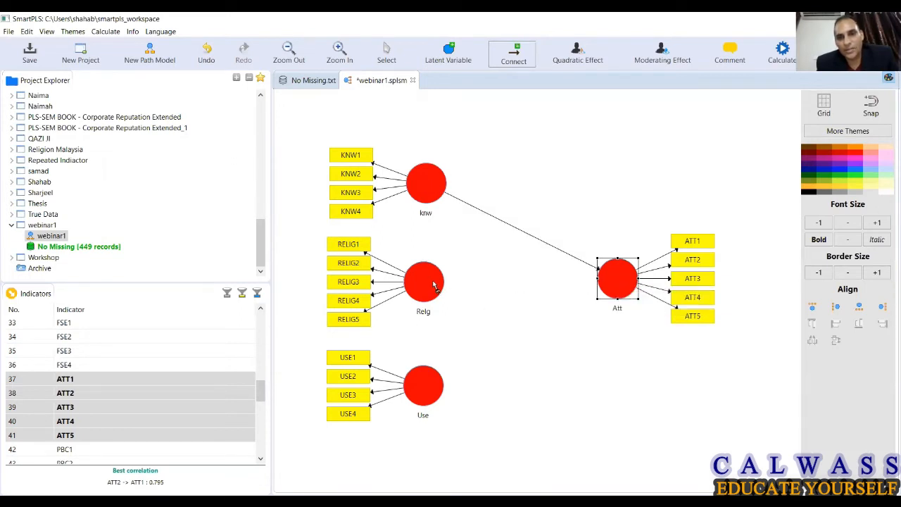
pyautogui.click(440, 289)
pyautogui.click(619, 285)
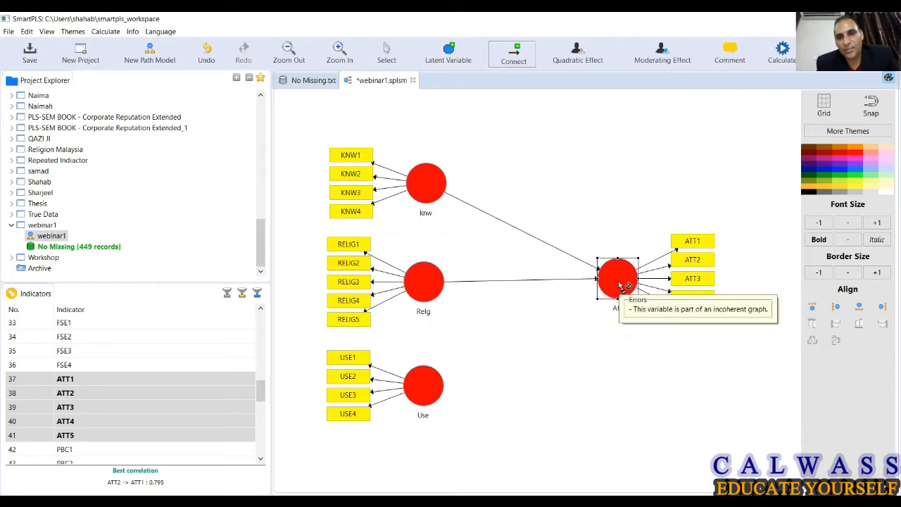
pyautogui.click(432, 386)
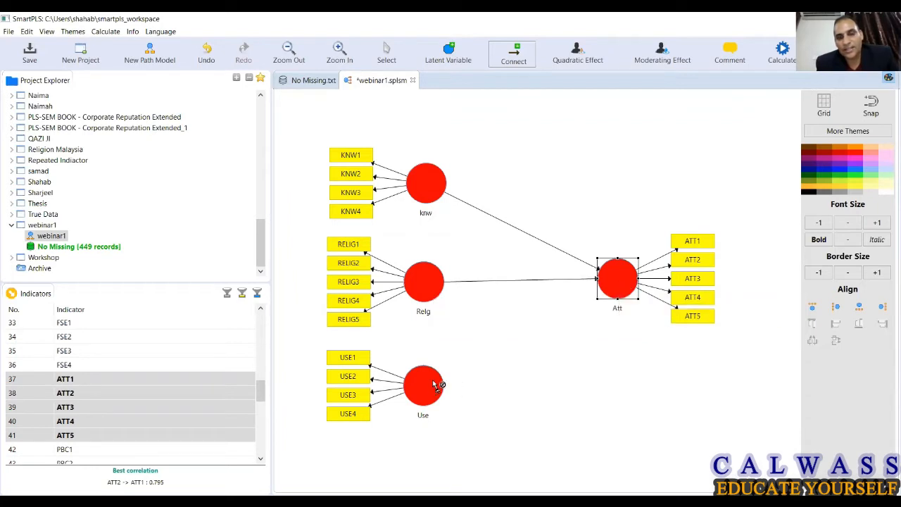
pyautogui.click(622, 276)
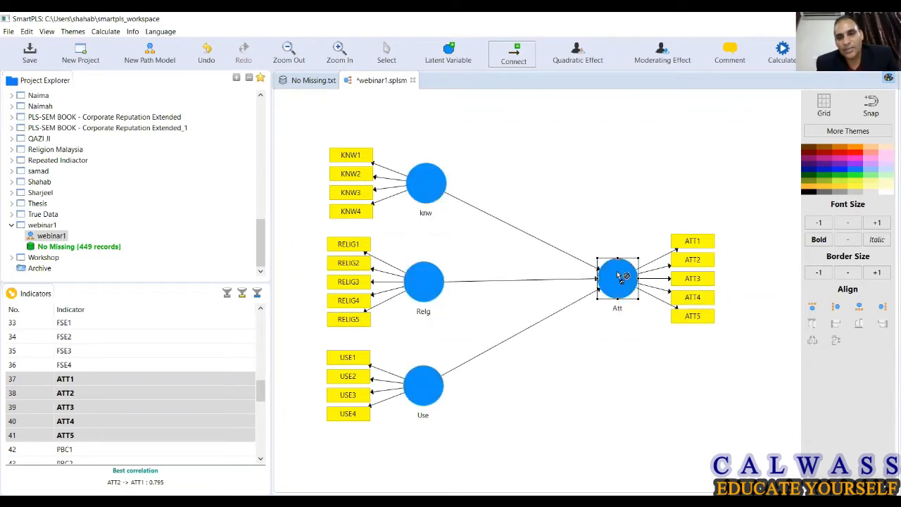
pyautogui.click(389, 55)
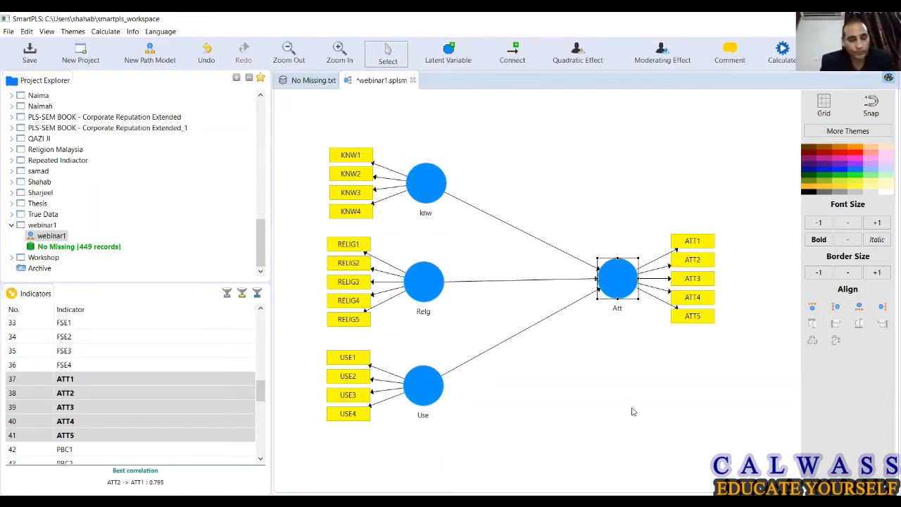
# - Undo the paths and the indicator assignments until only the four bare latent variables are left
pyautogui.hotkey('ctrl', 'z')
pyautogui.hotkey('ctrl', 'z')
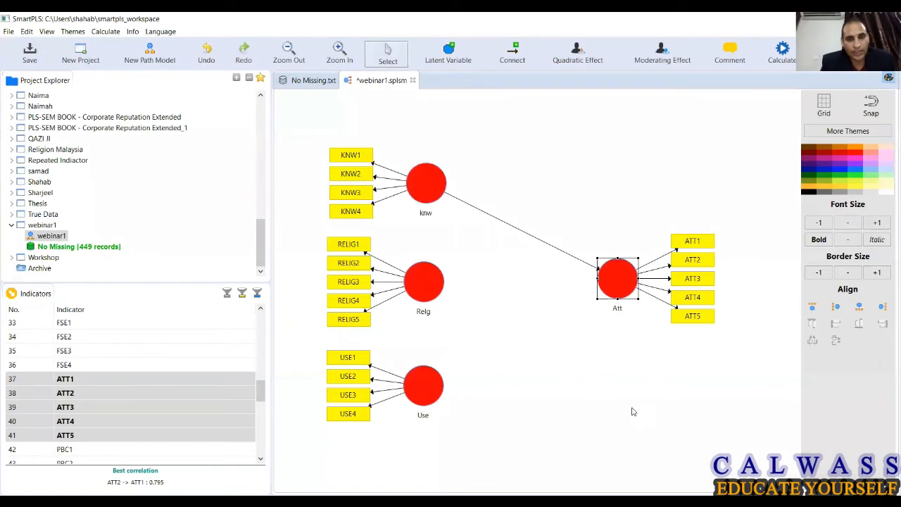
pyautogui.hotkey('ctrl', 'z')
pyautogui.hotkey('ctrl', 'z')
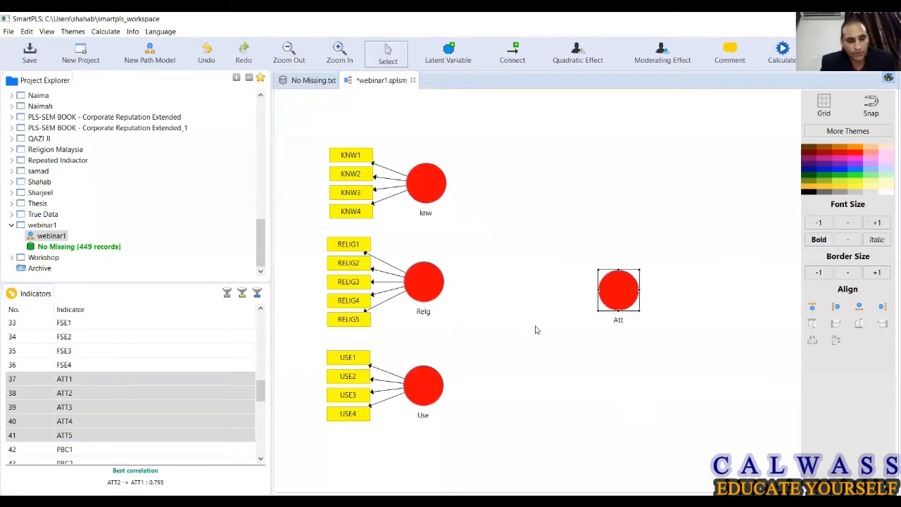
pyautogui.hotkey('ctrl', 'z')
pyautogui.hotkey('ctrl', 'z')
pyautogui.hotkey('ctrl', 'z')
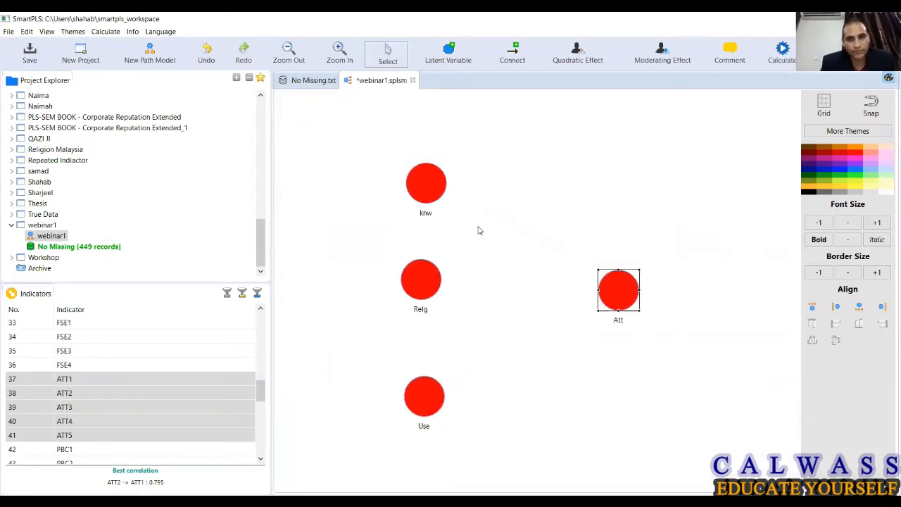
# - Delete the latent variables knw, Relg, Use and Att from the model
pyautogui.click(437, 187)
pyautogui.press('Delete')
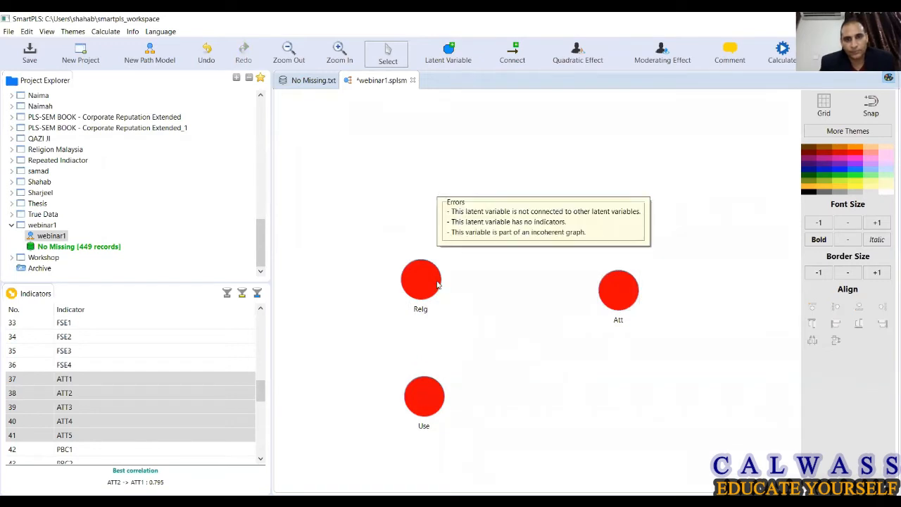
pyautogui.click(417, 290)
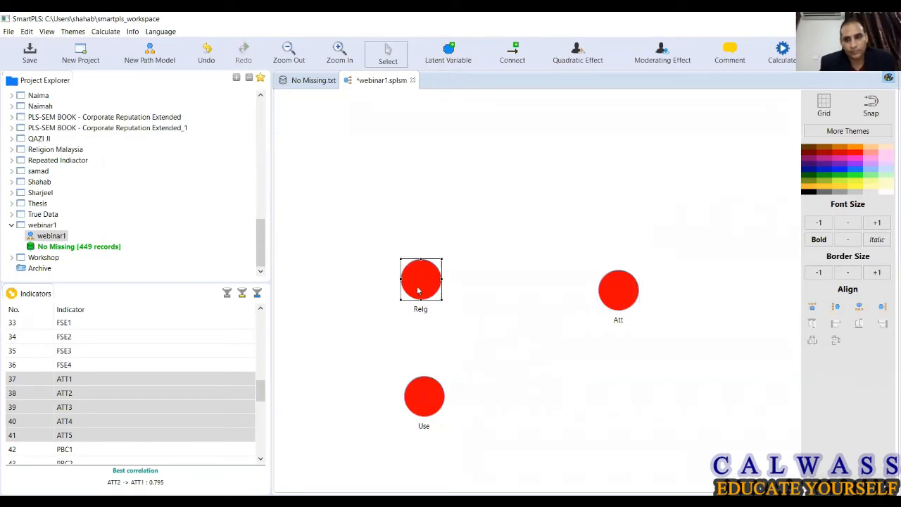
pyautogui.click(432, 396)
pyautogui.press('Delete')
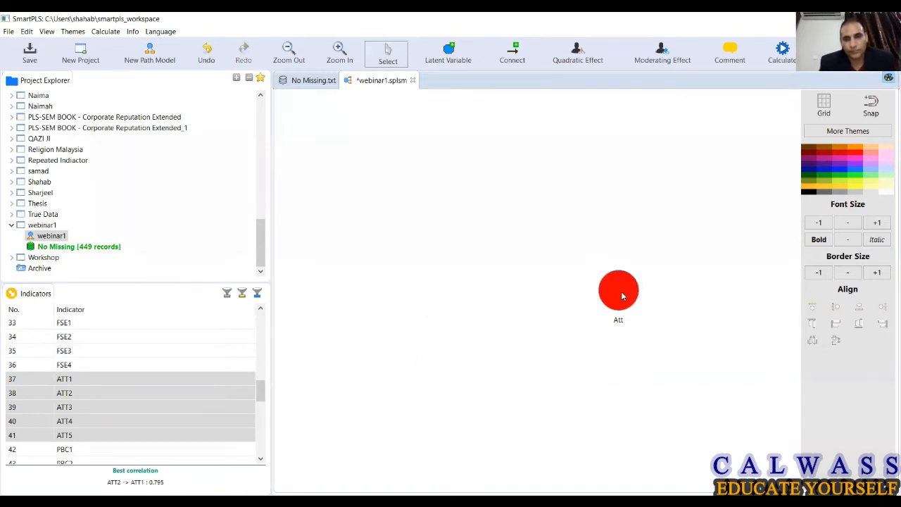
pyautogui.click(623, 296)
pyautogui.press('Delete')
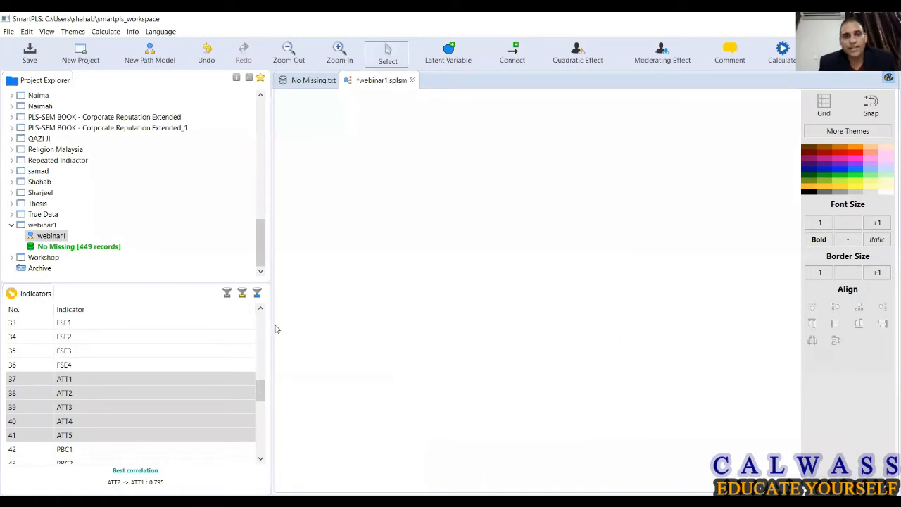
# - Create a latent variable directly from the indicators KNW1 to KNW4 on the empty canvas
pyautogui.scroll(6, 259, 326)
pyautogui.scroll(5, 258, 326)
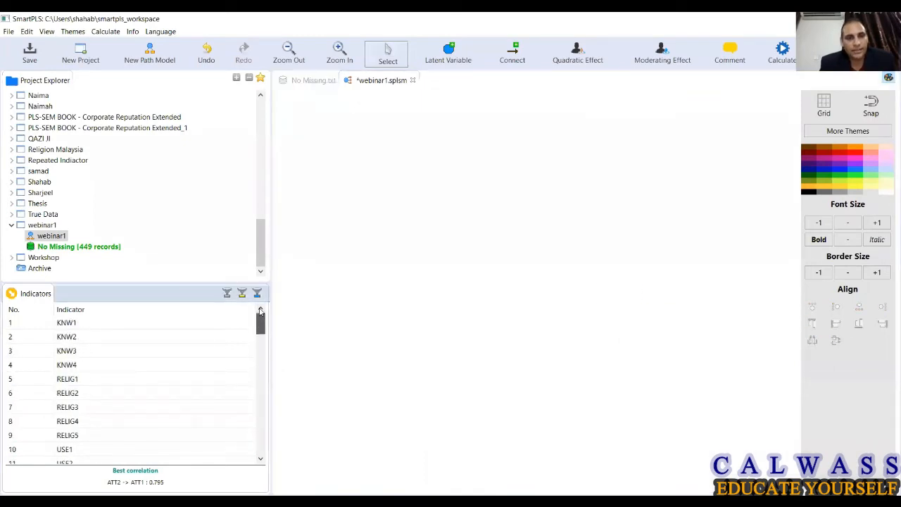
pyautogui.click(105, 325)
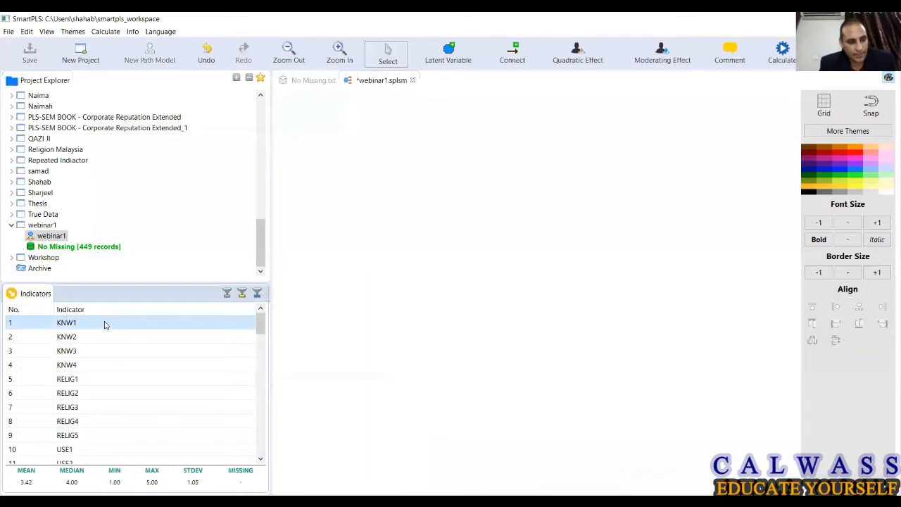
pyautogui.click(99, 365)
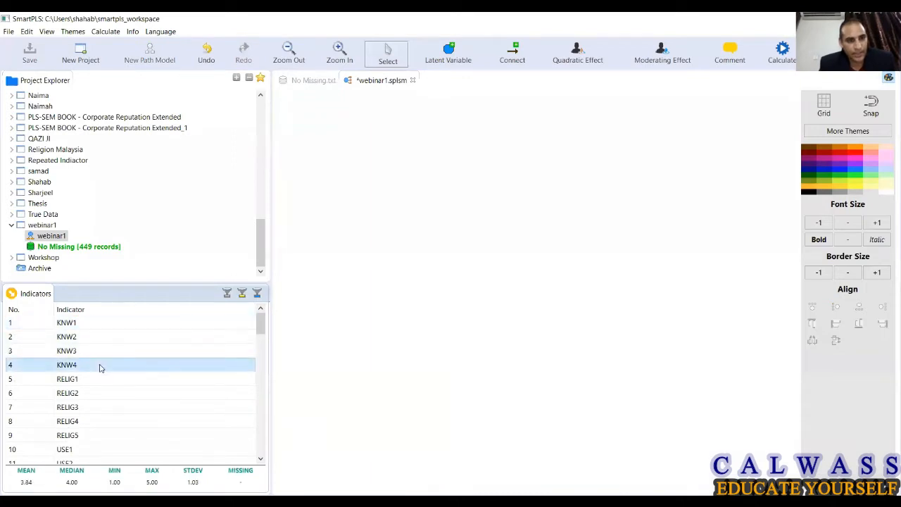
pyautogui.click(107, 325)
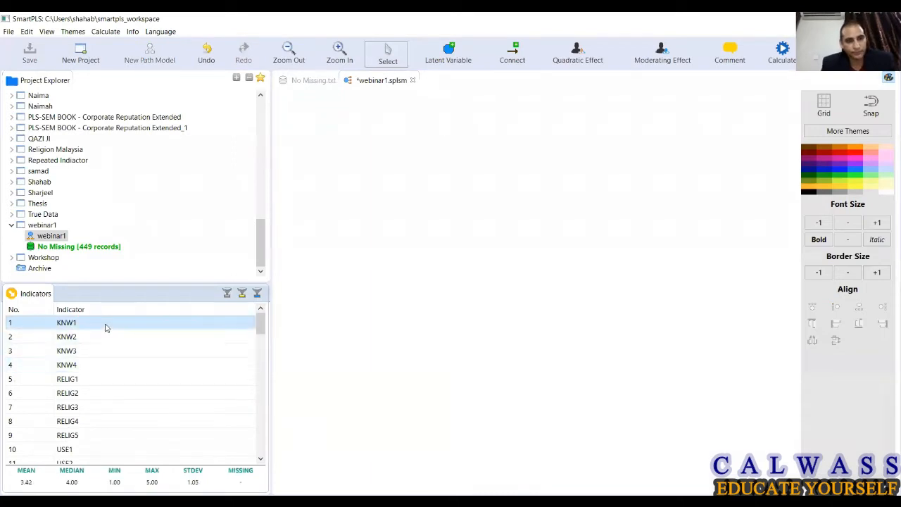
pyautogui.keyDown('shift'); pyautogui.click(105, 367); pyautogui.keyUp('shift')
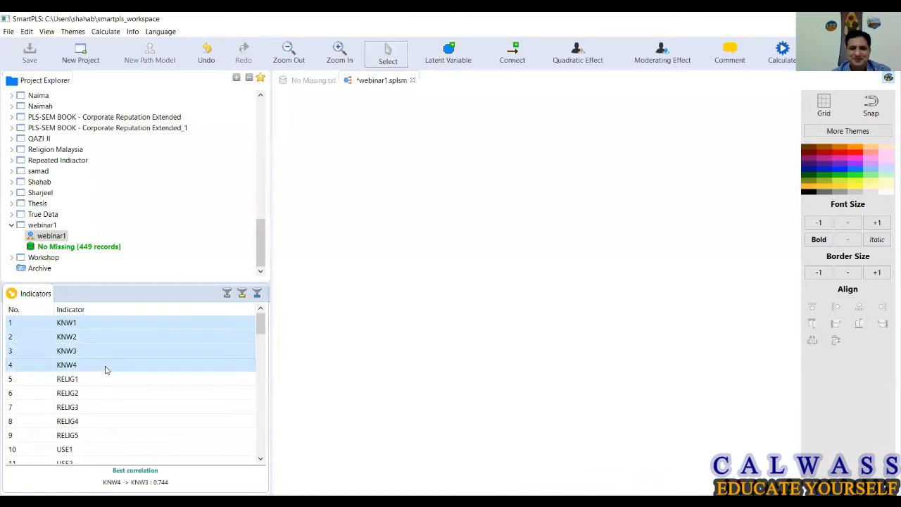
pyautogui.click(106, 367)
pyautogui.click(168, 328)
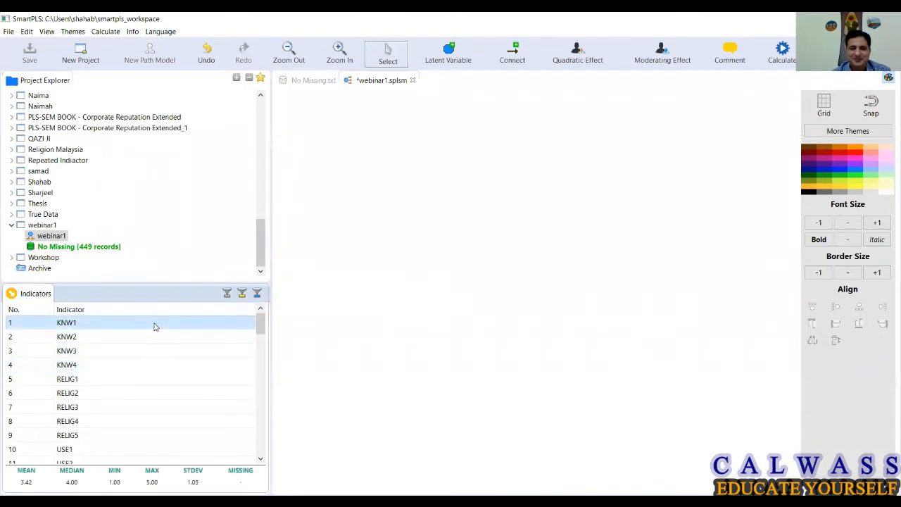
pyautogui.keyDown('shift'); pyautogui.click(140, 366); pyautogui.keyUp('shift')
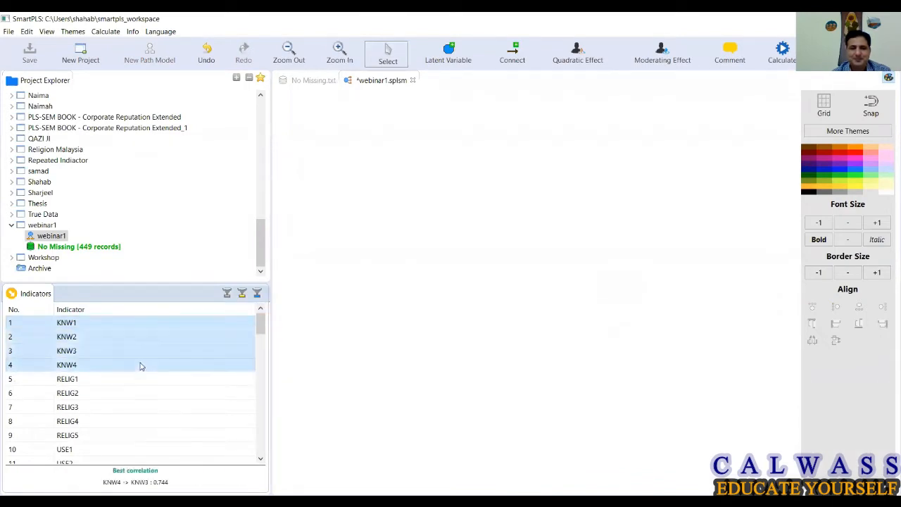
pyautogui.moveTo(140, 366); pyautogui.dragTo(436, 224)
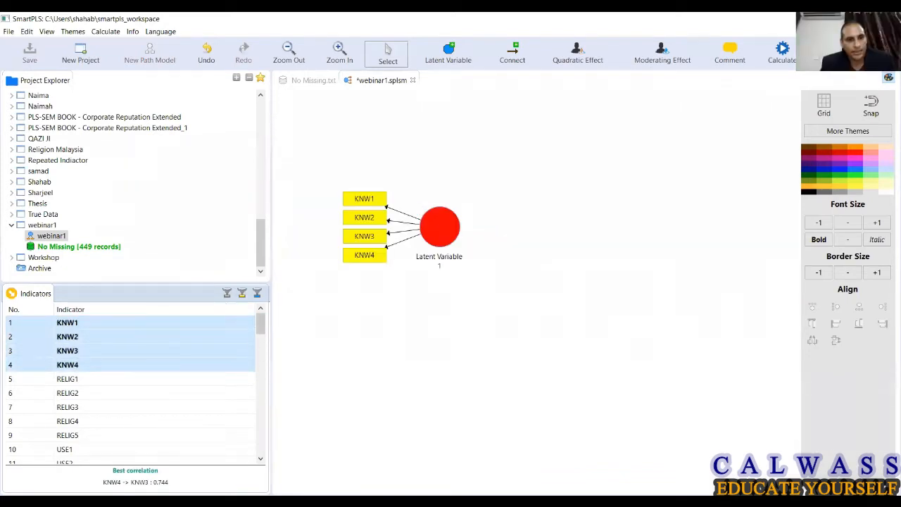
# - Create a second latent variable from the indicators RELIG1 to RELIG5 below the KNW one
pyautogui.click(260, 459)
pyautogui.click(260, 459)
pyautogui.click(260, 459)
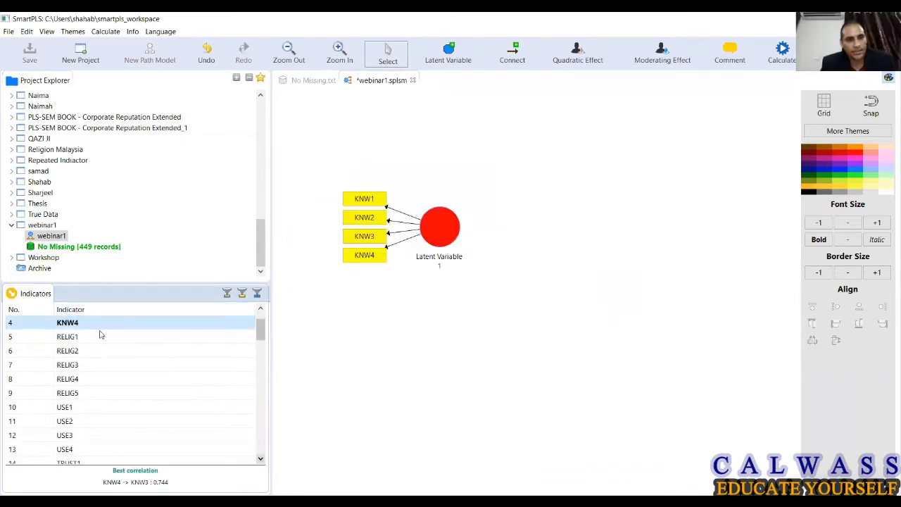
pyautogui.click(94, 339)
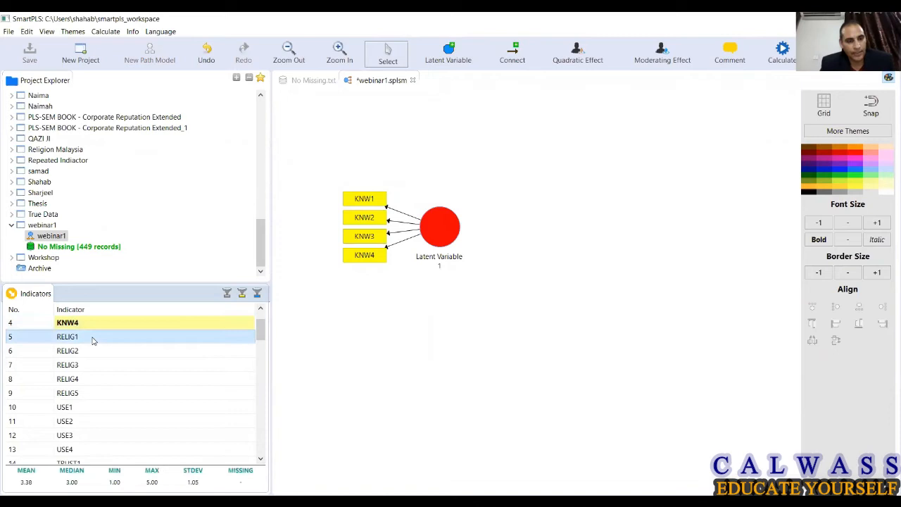
pyautogui.keyDown('shift'); pyautogui.click(93, 395); pyautogui.keyUp('shift')
pyautogui.moveTo(141, 392); pyautogui.dragTo(401, 354)
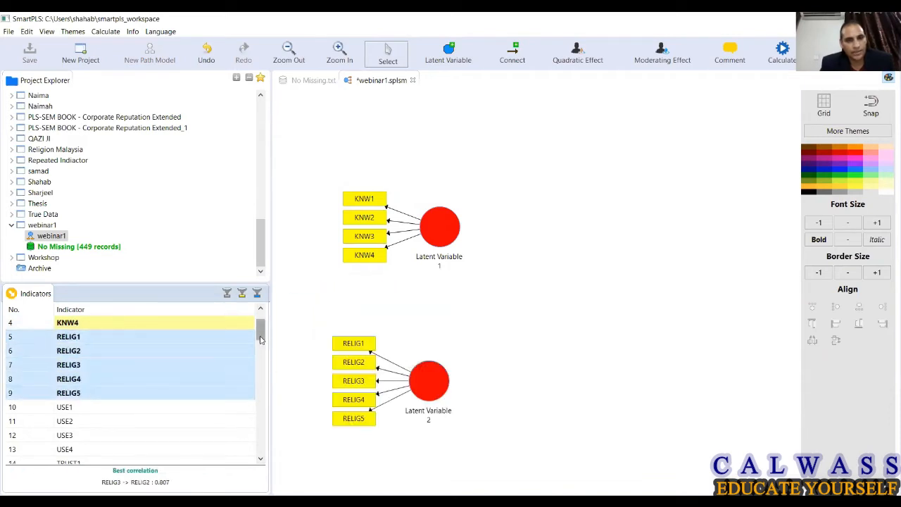
# - Move the KNW and RELIG latent variables upward and slightly left to free space below them
pyautogui.scroll(-2, 259, 336)
pyautogui.moveTo(439, 240); pyautogui.dragTo(419, 169)
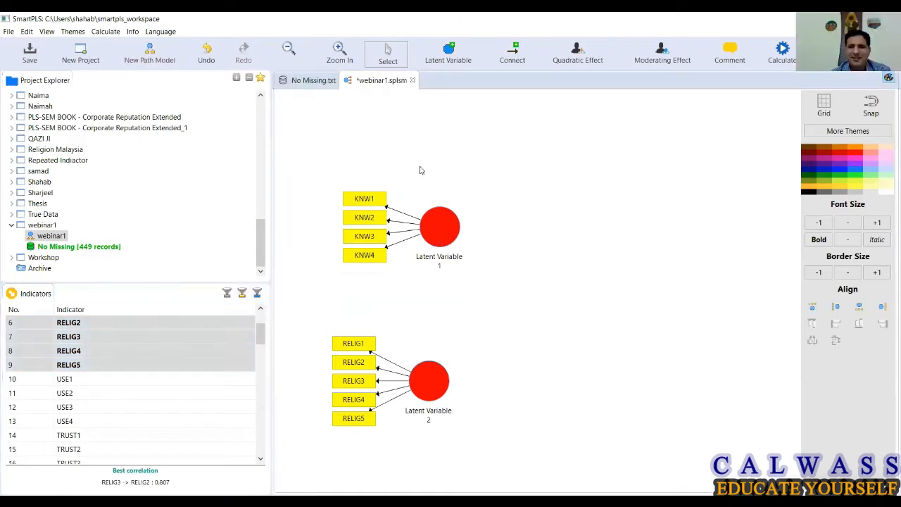
pyautogui.moveTo(429, 380); pyautogui.dragTo(411, 273)
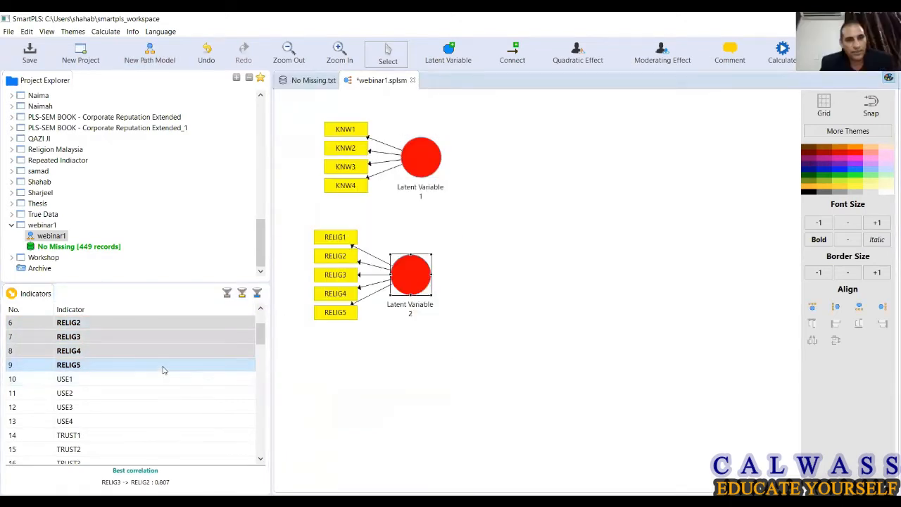
# - Create a third latent variable from the indicators USE1 to USE4 below the RELIG one
pyautogui.click(147, 381)
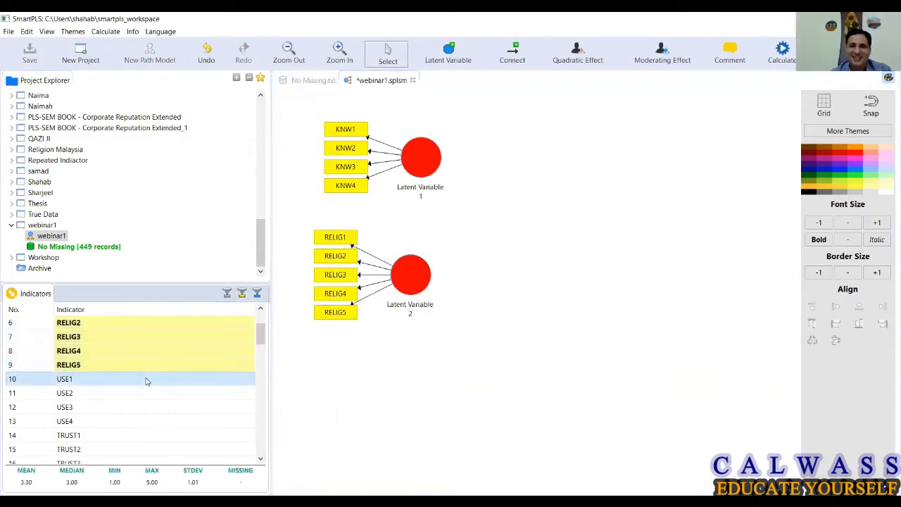
pyautogui.keyDown('shift'); pyautogui.click(142, 423); pyautogui.keyUp('shift')
pyautogui.moveTo(142, 422); pyautogui.dragTo(402, 395)
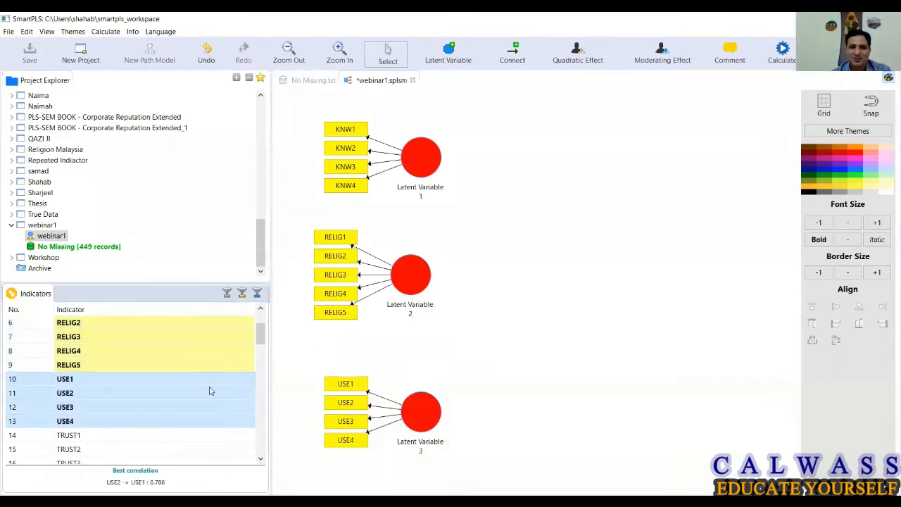
# - Create a fourth latent variable from the indicators ATT1 to ATT5, to the right of the other three
pyautogui.click(259, 461)
pyautogui.moveTo(259, 460); pyautogui.dragTo(259, 461)
pyautogui.click(119, 383)
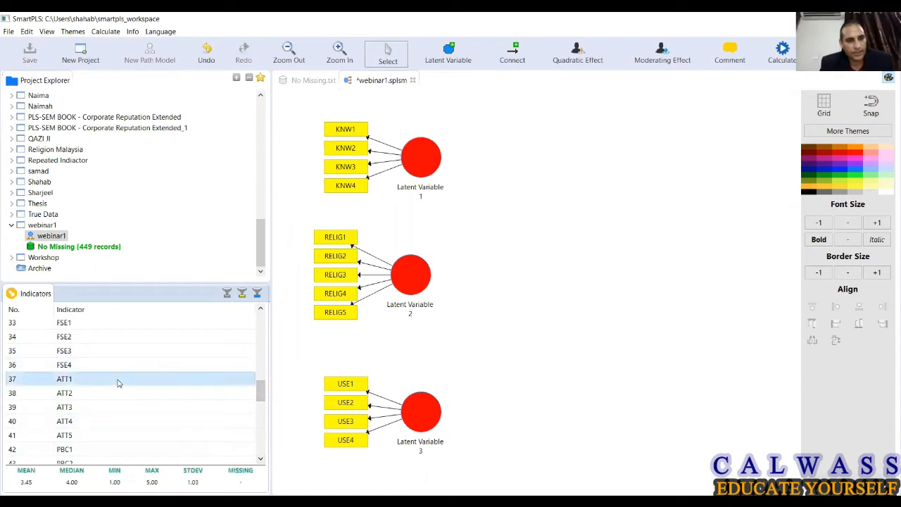
pyautogui.keyDown('shift'); pyautogui.click(116, 435); pyautogui.keyUp('shift')
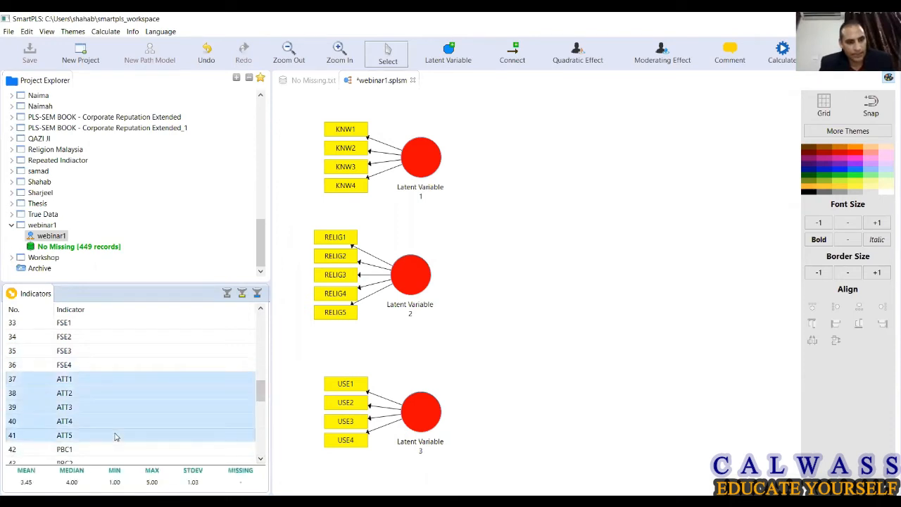
pyautogui.moveTo(116, 435); pyautogui.dragTo(630, 267)
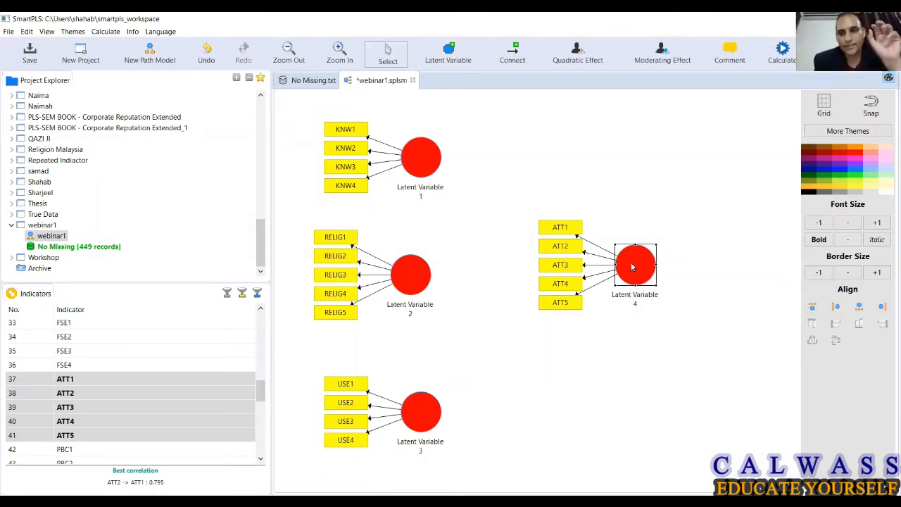
# - Align the indicators of the ATT latent variable on its right side and rename the variable ATT
pyautogui.rightClick(632, 266)
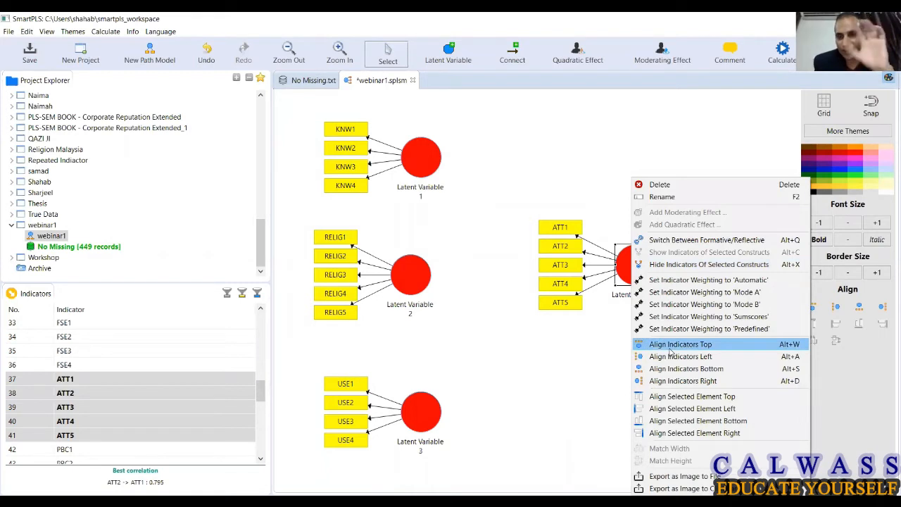
pyautogui.click(672, 381)
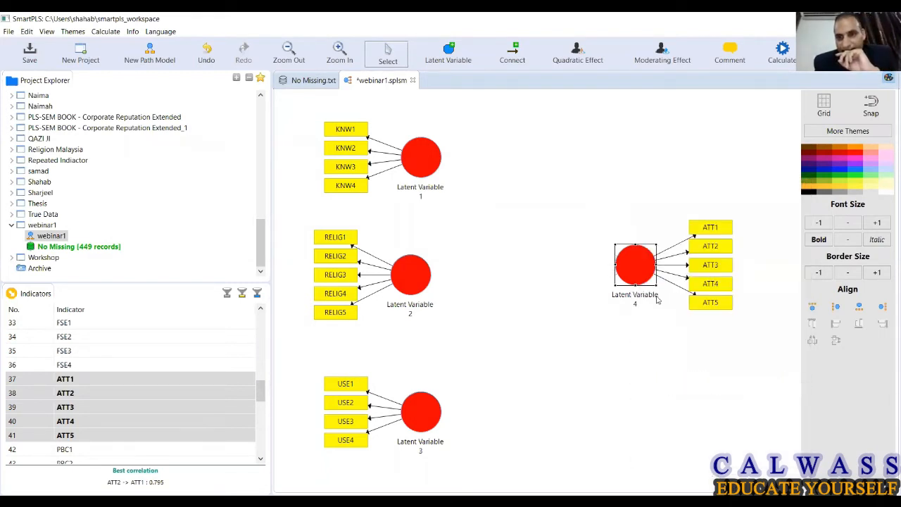
pyautogui.rightClick(637, 265)
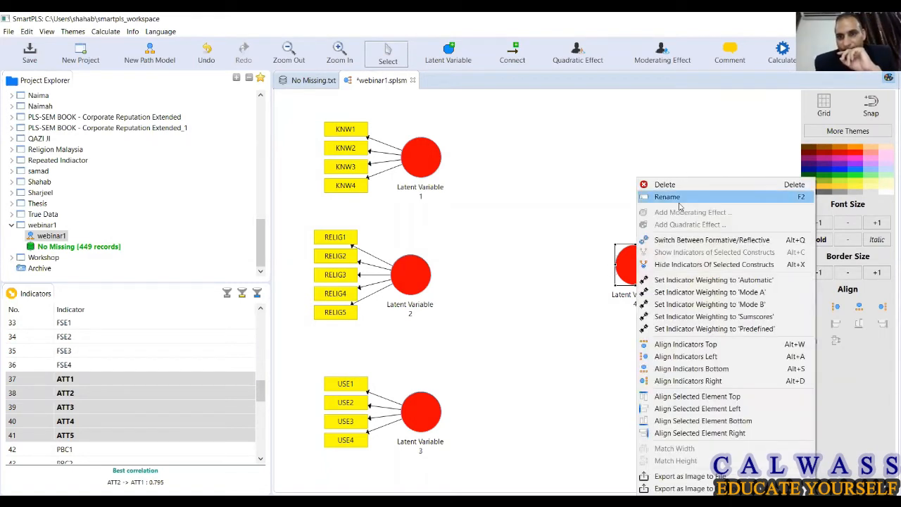
pyautogui.click(679, 200)
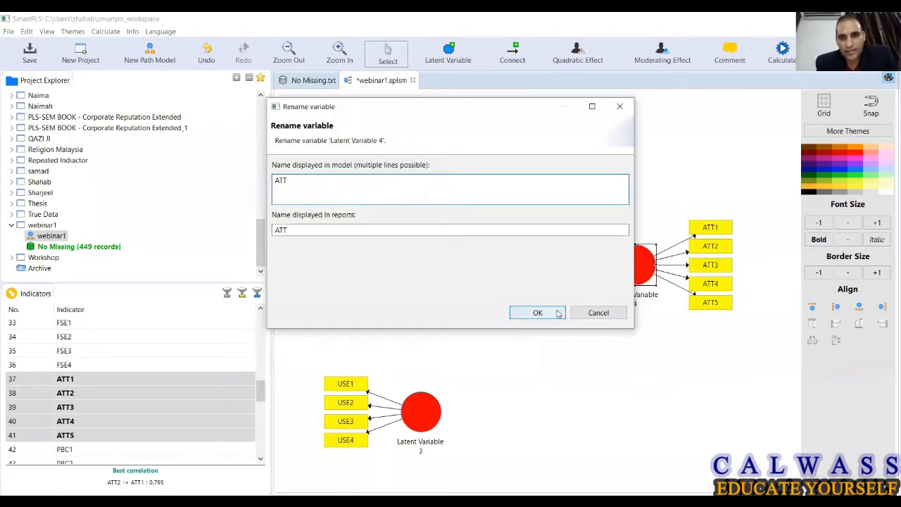
pyautogui.click(537, 312)
# - Rename the latent variable measured by KNW1 to KNW4 as KNW
pyautogui.click(421, 159)
pyautogui.rightClick(421, 159)
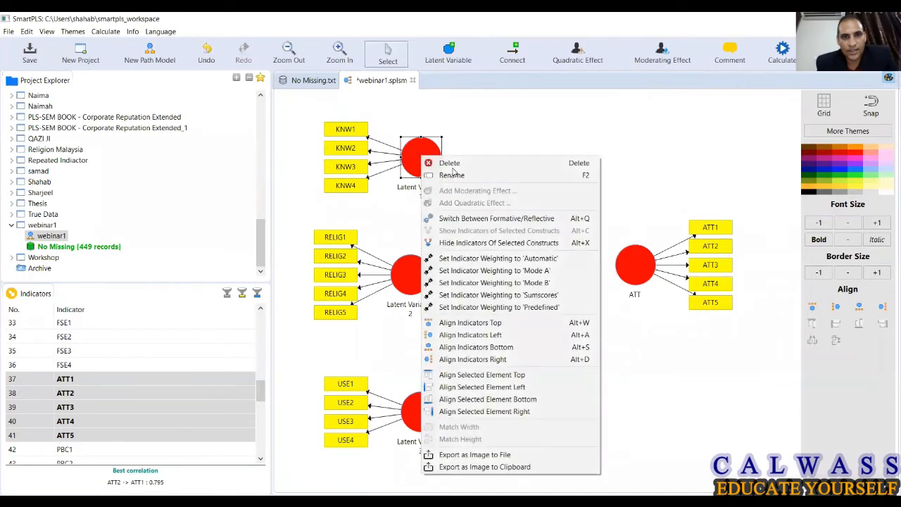
pyautogui.click(458, 176)
pyautogui.write('KNW')
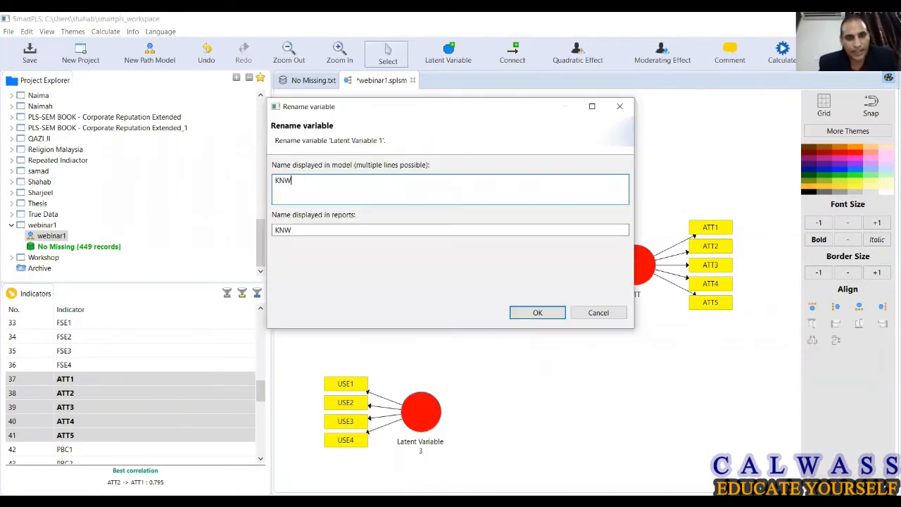
pyautogui.click(537, 312)
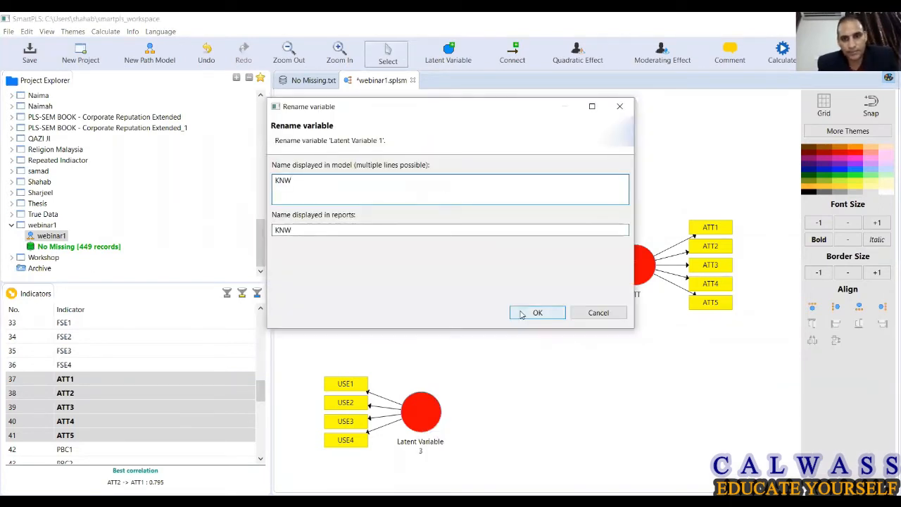
# - Rename the latent variable measured by RELIG1 to RELIG5 as RELG
pyautogui.click(416, 289)
pyautogui.rightClick(415, 289)
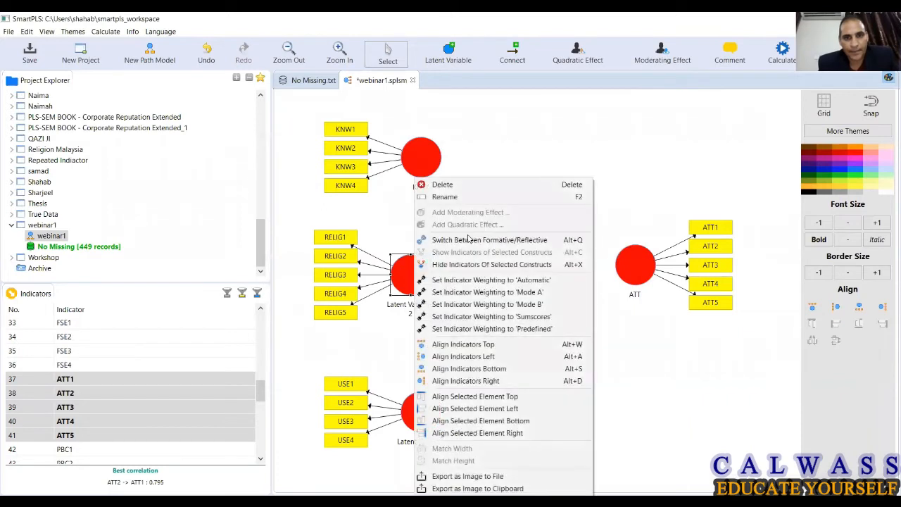
pyautogui.click(466, 201)
pyautogui.write('RELG')
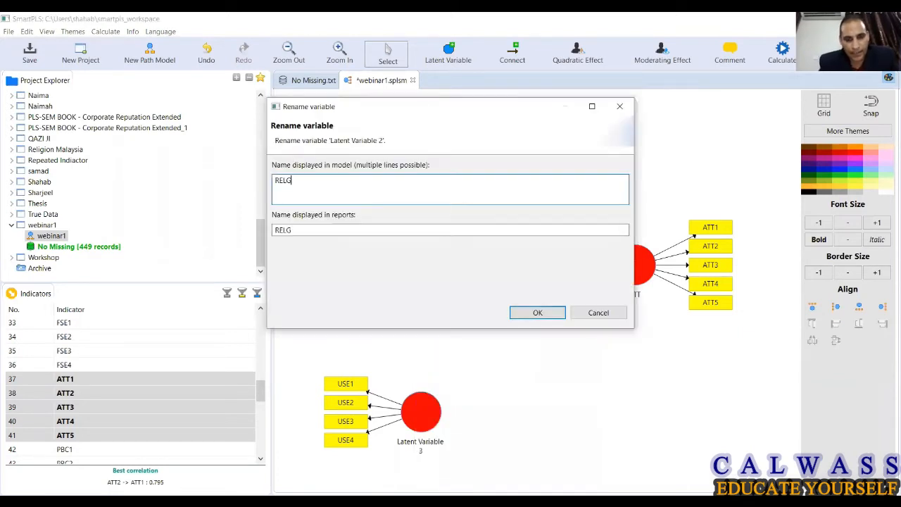
pyautogui.click(522, 315)
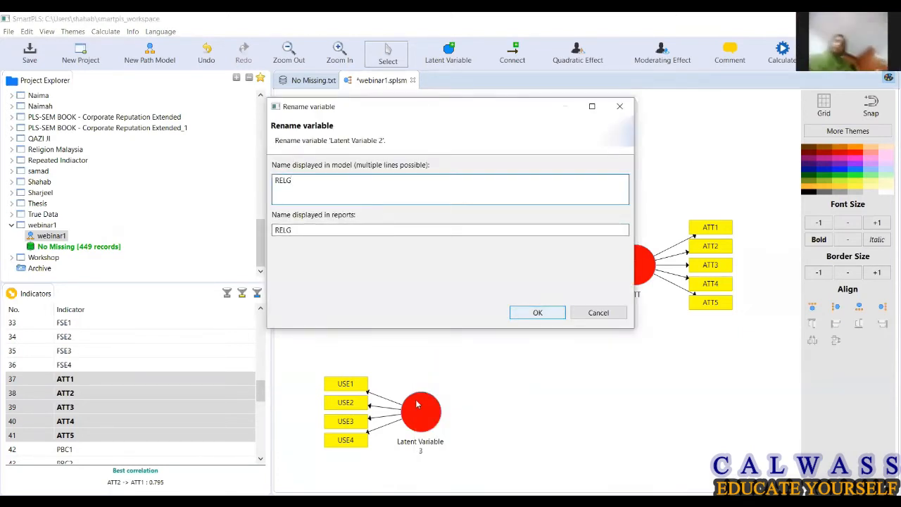
# - Rename the latent variable measured by USE1 to USE4 as USE
pyautogui.click(421, 418)
pyautogui.rightClick(421, 420)
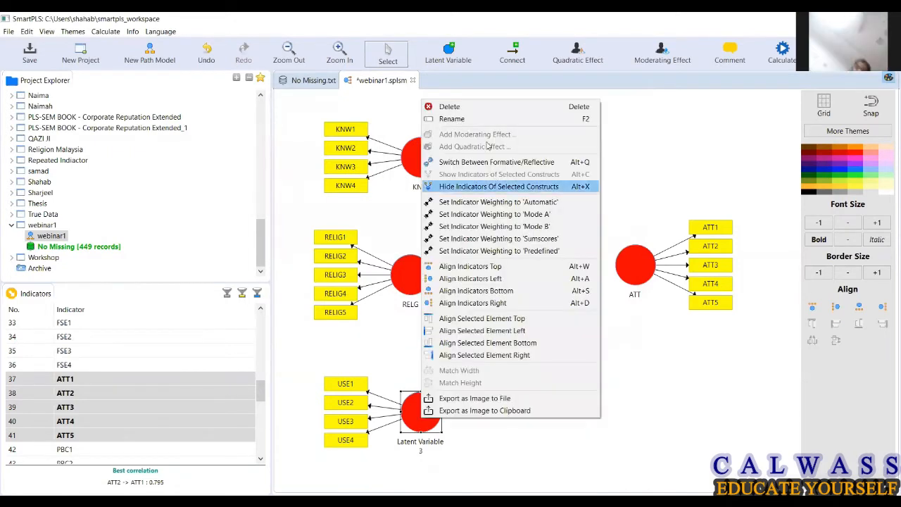
pyautogui.click(483, 121)
pyautogui.write('USE')
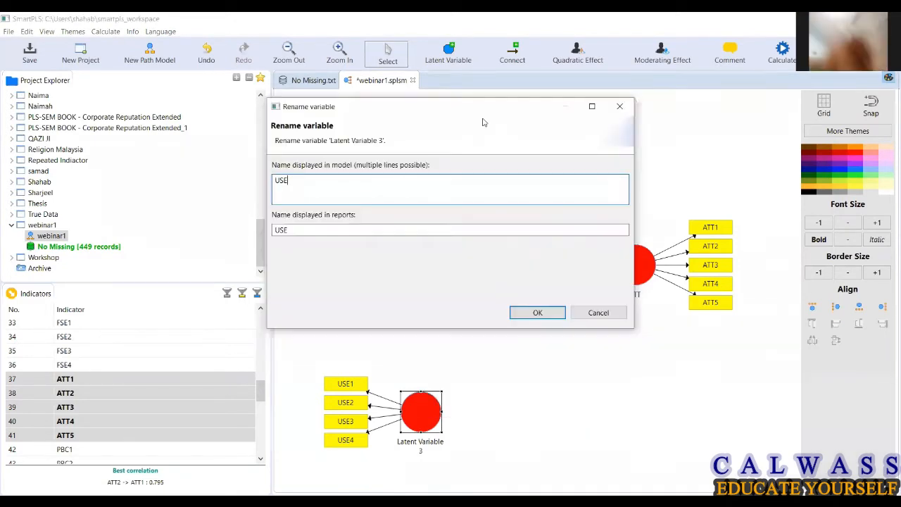
pyautogui.click(525, 315)
# - Reposition KNW, RELG and USE with their indicators into a compact, roughly aligned column opposite ATT
pyautogui.click(434, 175)
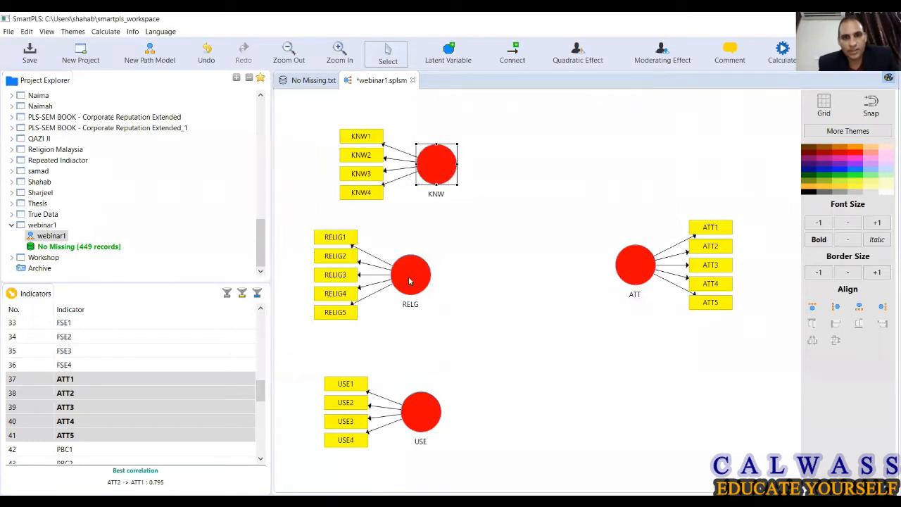
pyautogui.moveTo(412, 280); pyautogui.dragTo(435, 270)
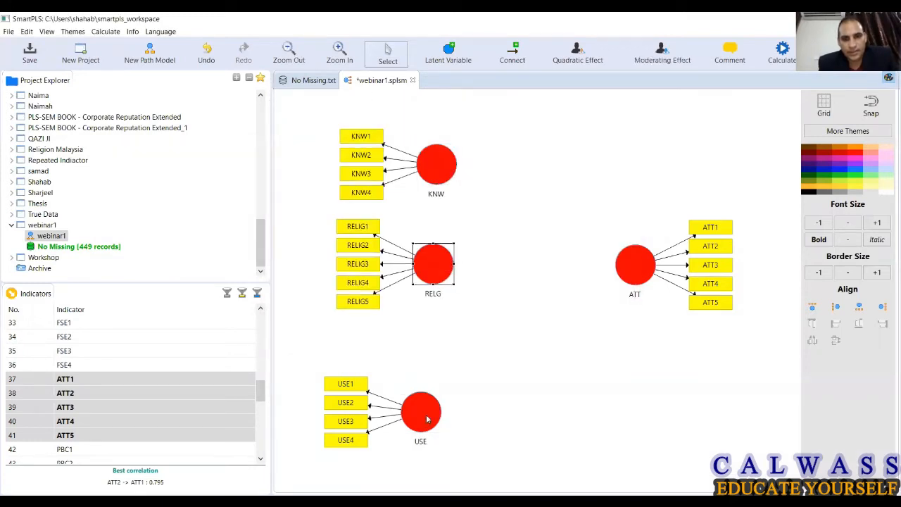
pyautogui.moveTo(427, 419); pyautogui.dragTo(436, 369)
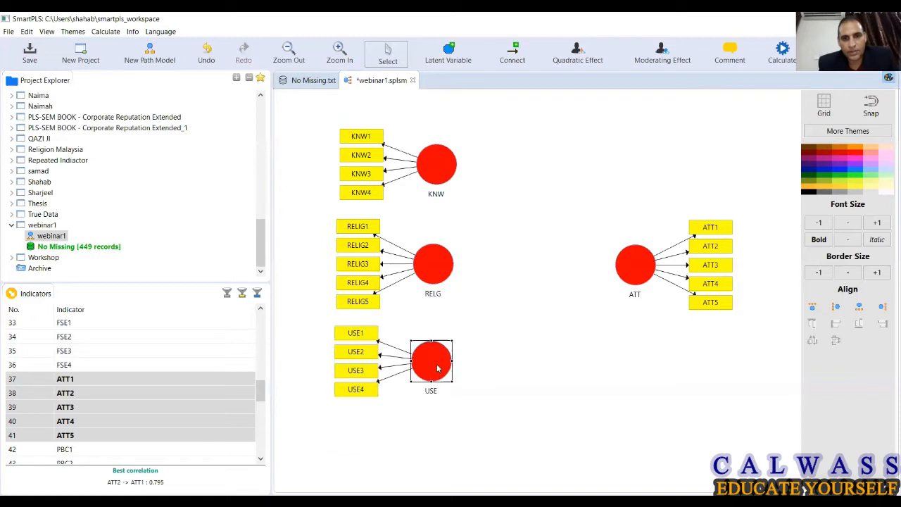
# - Connect KNW, RELG and USE each to ATT with a path pointing at ATT
pyautogui.click(513, 53)
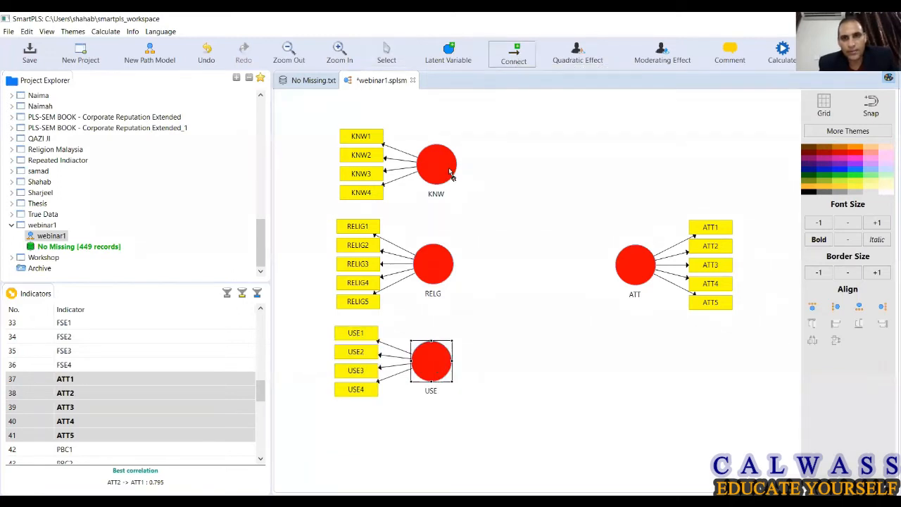
pyautogui.click(451, 175)
pyautogui.moveTo(447, 271); pyautogui.dragTo(636, 268)
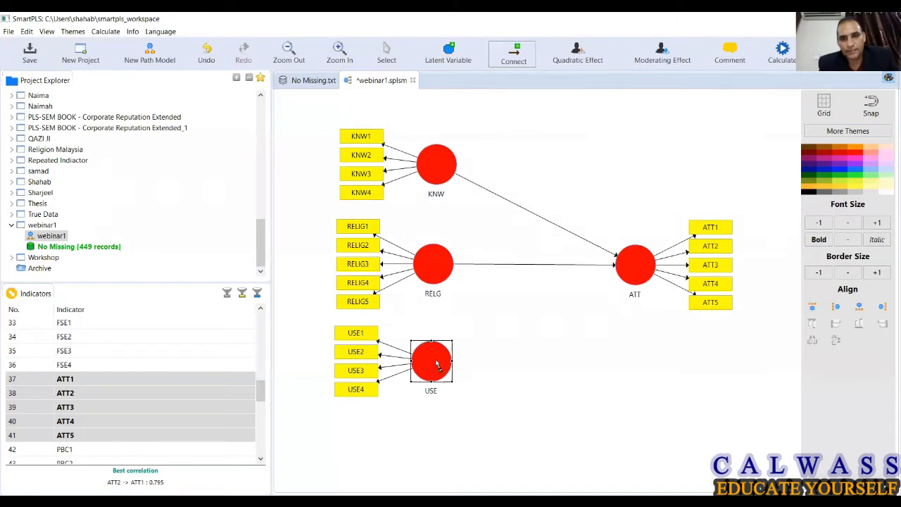
pyautogui.moveTo(429, 358); pyautogui.dragTo(638, 274)
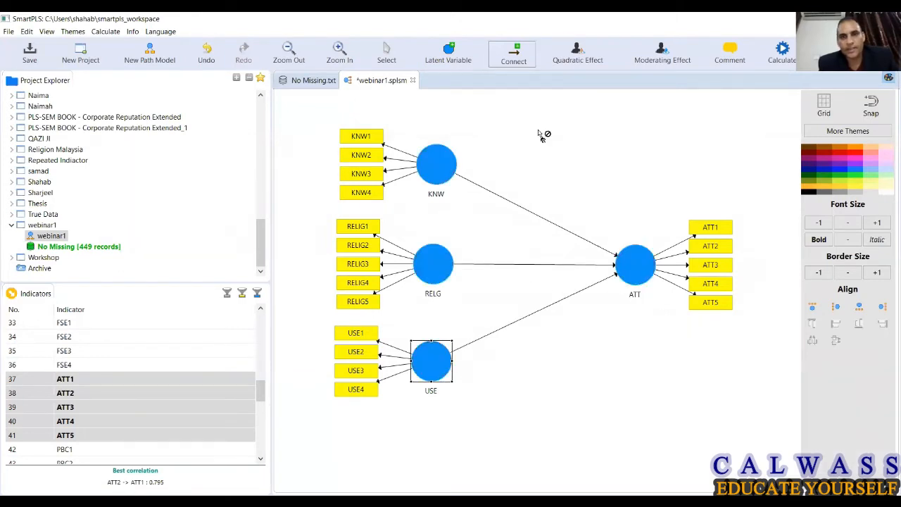
pyautogui.click(389, 54)
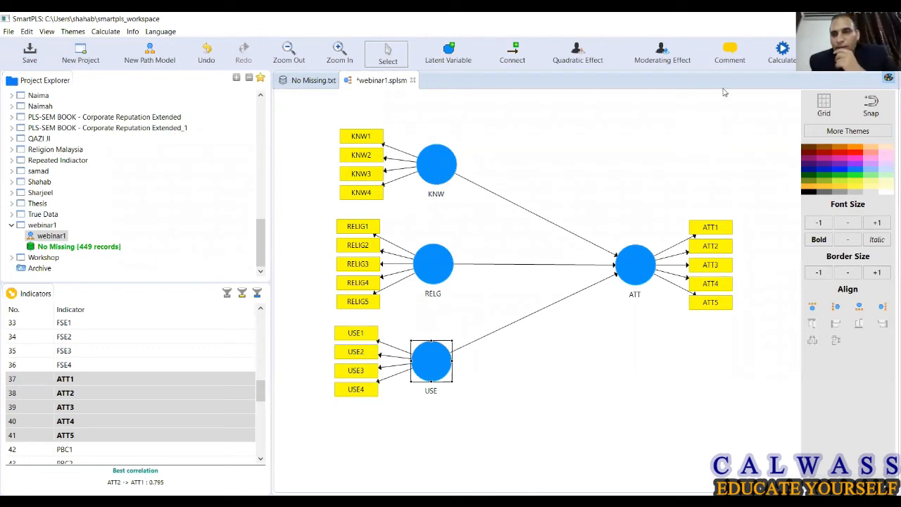
# - Run the PLS Algorithm with Path weighting, 300 maximum iterations and stop criterion 7, opening the full report
pyautogui.click(783, 51)
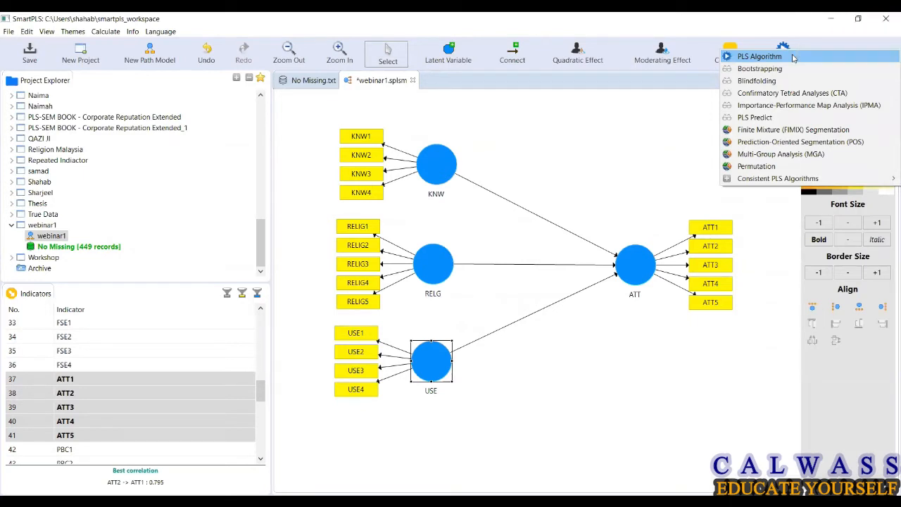
pyautogui.click(793, 57)
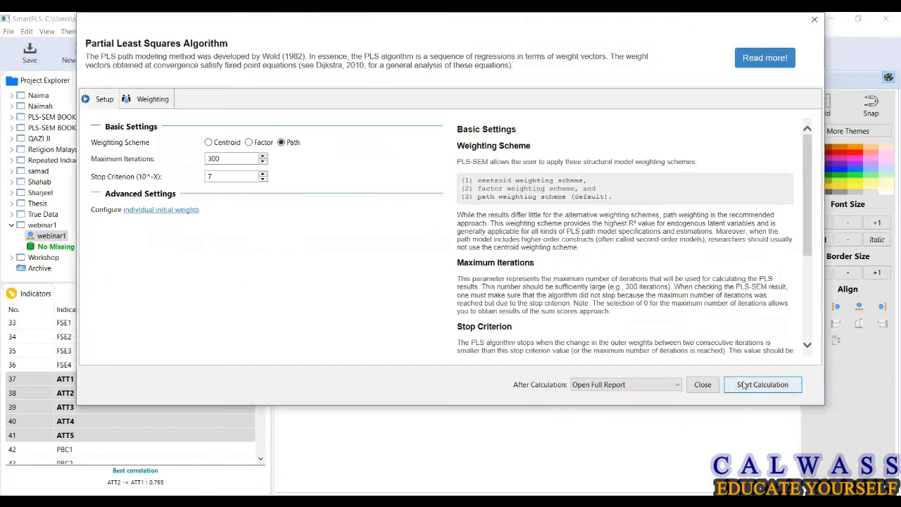
pyautogui.click(745, 386)
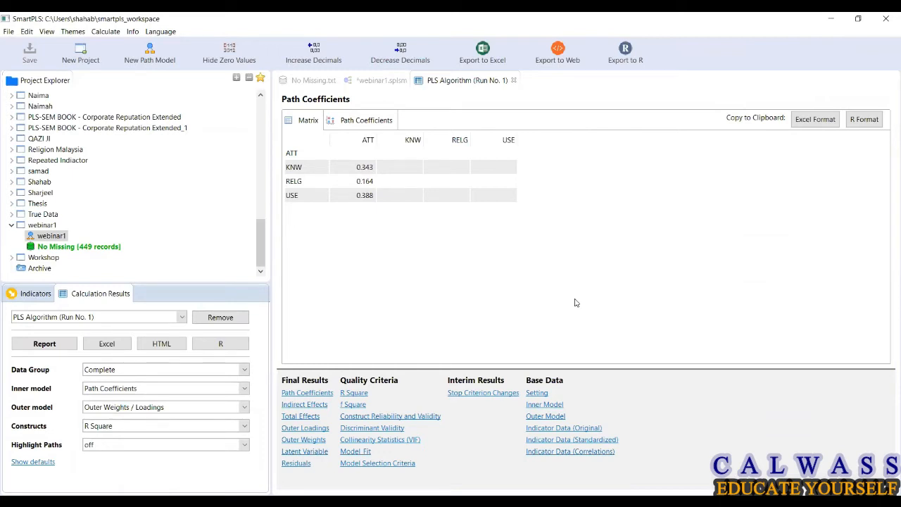
# - Review the outer loadings, and examine Construct Reliability and Validity with its columns widened to make the headings readable
pyautogui.click(310, 429)
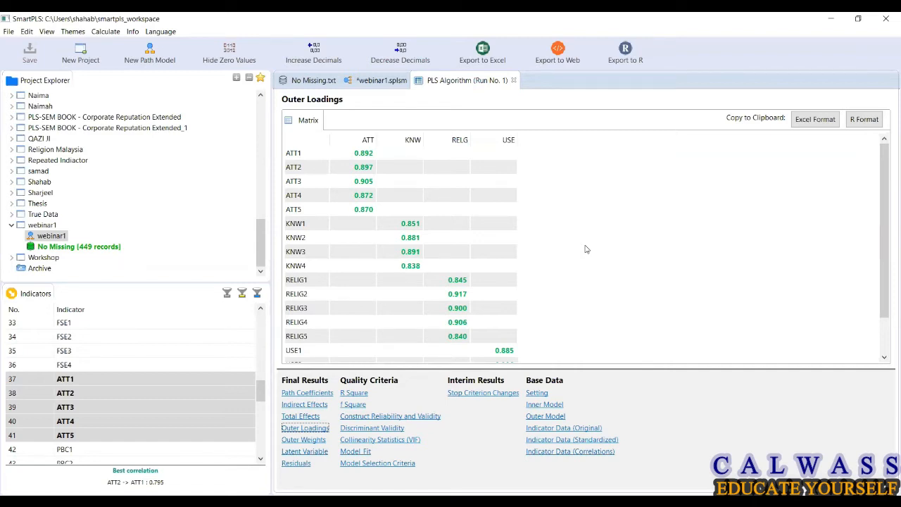
pyautogui.click(386, 417)
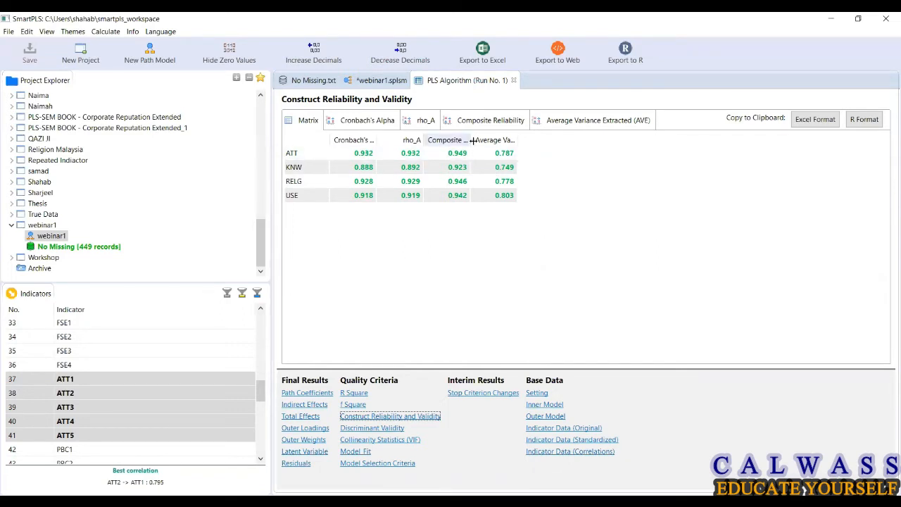
pyautogui.moveTo(471, 140); pyautogui.dragTo(606, 139)
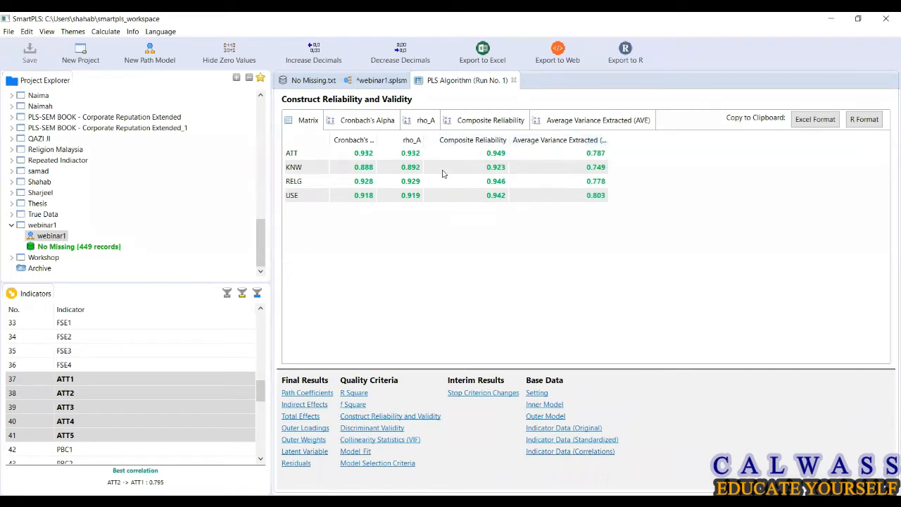
pyautogui.moveTo(425, 139); pyautogui.dragTo(453, 140)
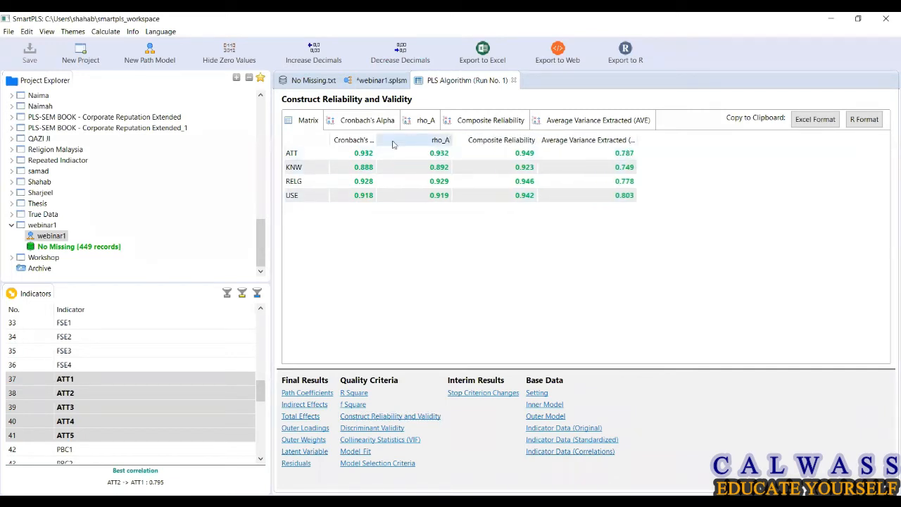
pyautogui.moveTo(377, 137); pyautogui.dragTo(404, 137)
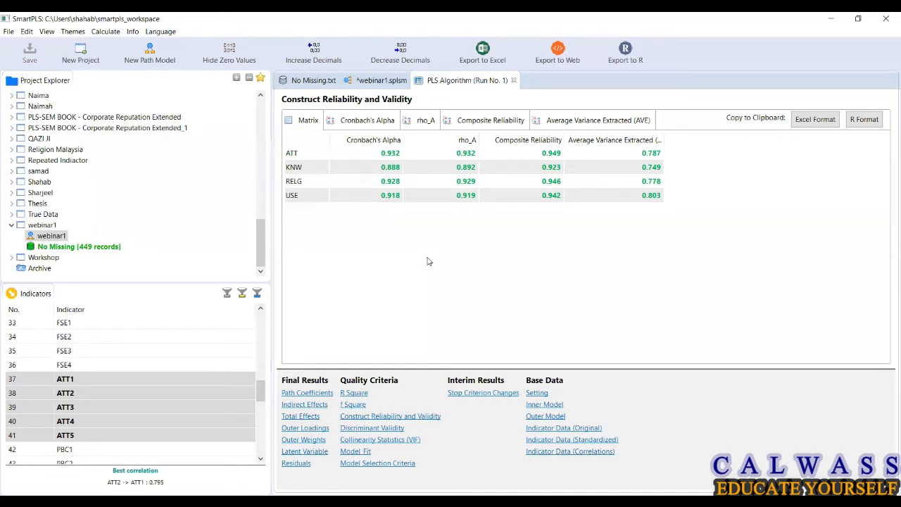
# - Examine discriminant validity through the Fornell-Larcker Criterion, Cross Loadings and Heterotrait-Monotrait Ratio (HTMT) results
pyautogui.click(364, 429)
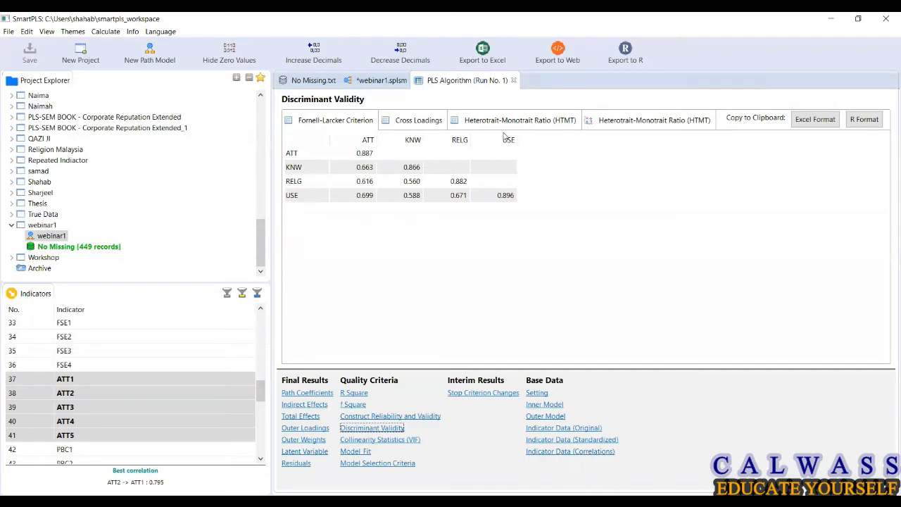
pyautogui.click(557, 48)
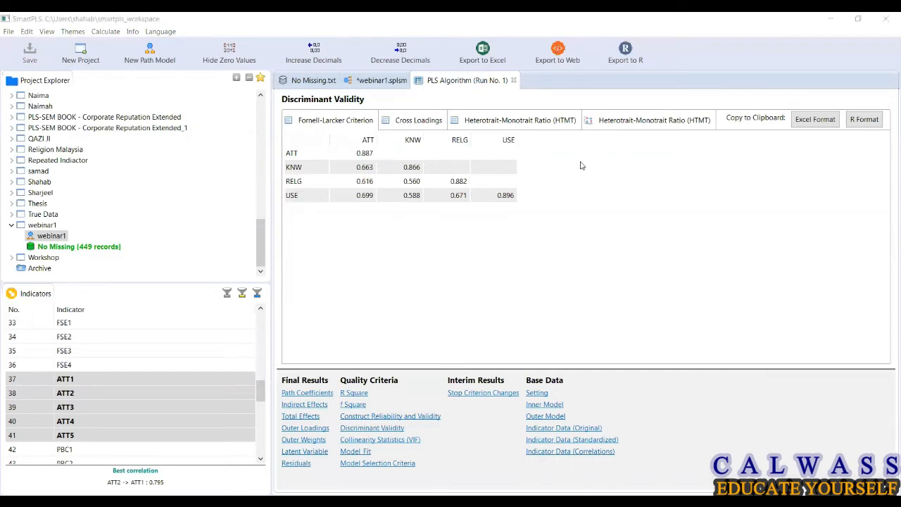
pyautogui.click(418, 124)
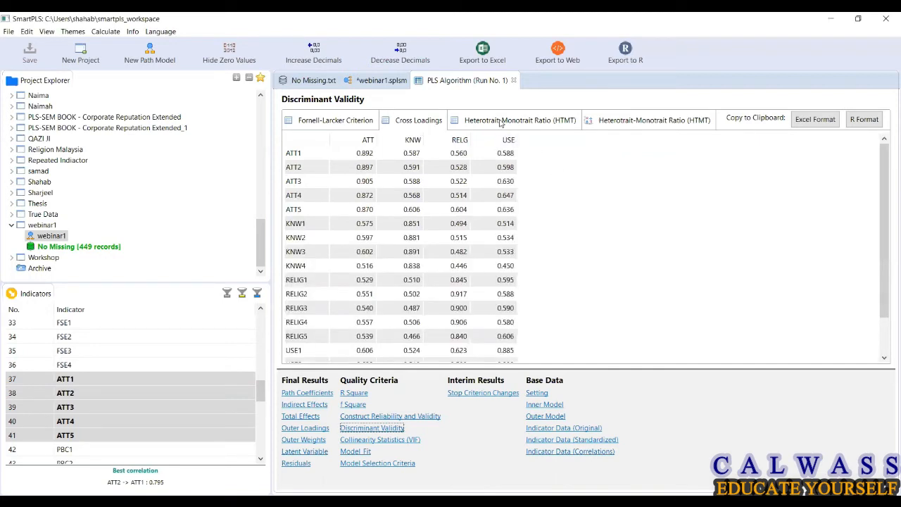
pyautogui.click(500, 123)
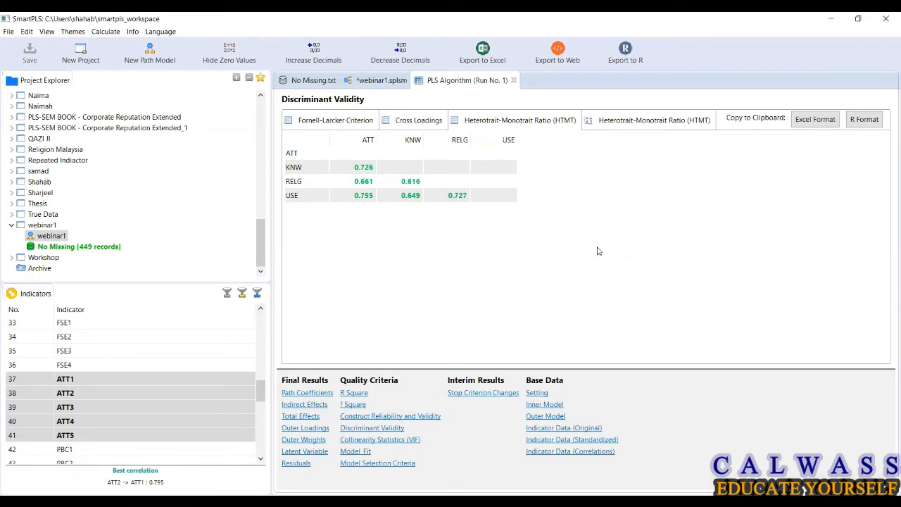
# - Review the outer and inner VIF collinearity values, and return to the webinar1 path model to view its results
pyautogui.click(389, 440)
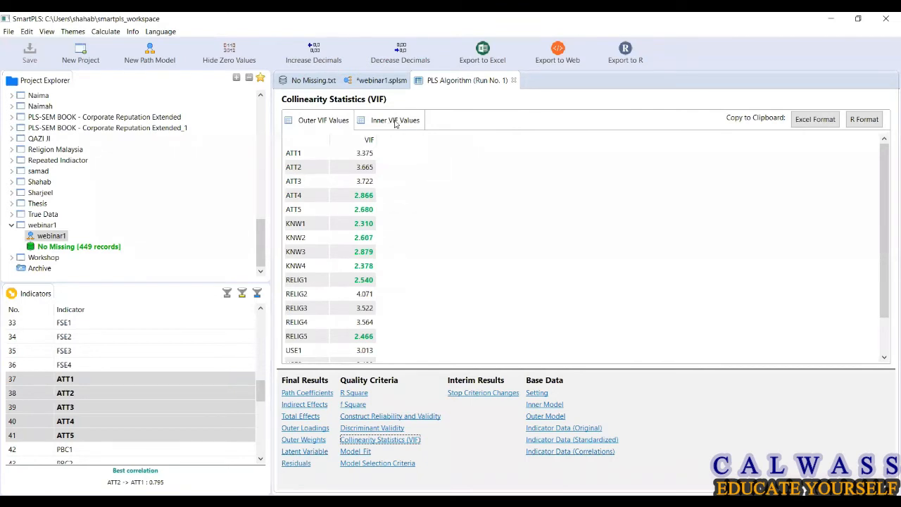
pyautogui.click(395, 121)
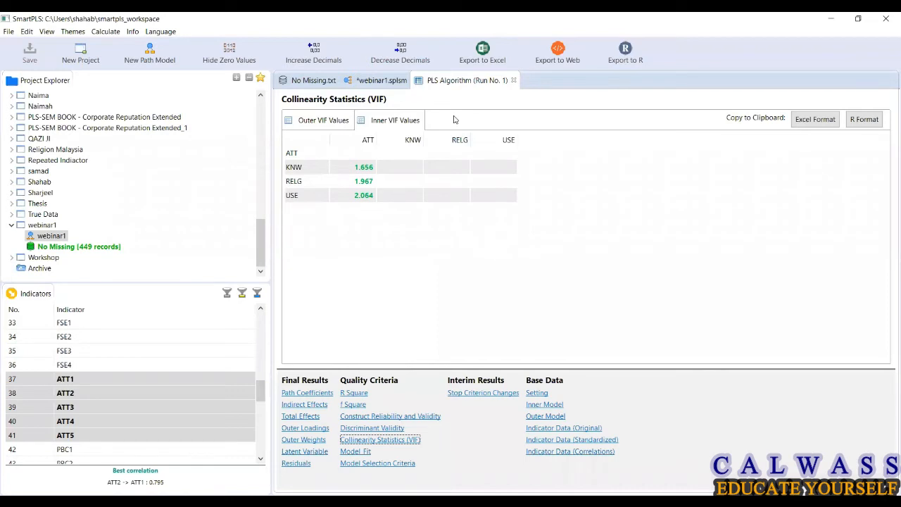
pyautogui.hotkey('alt', 'Tab')
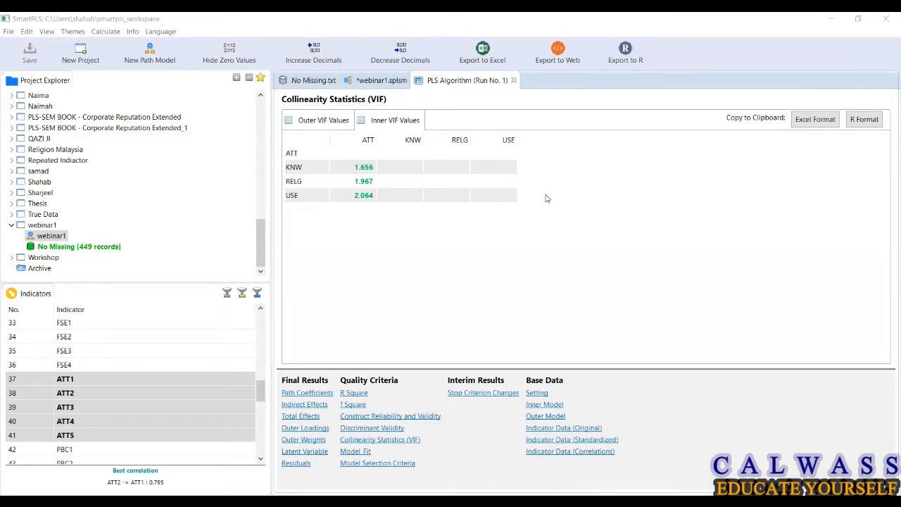
pyautogui.click(379, 81)
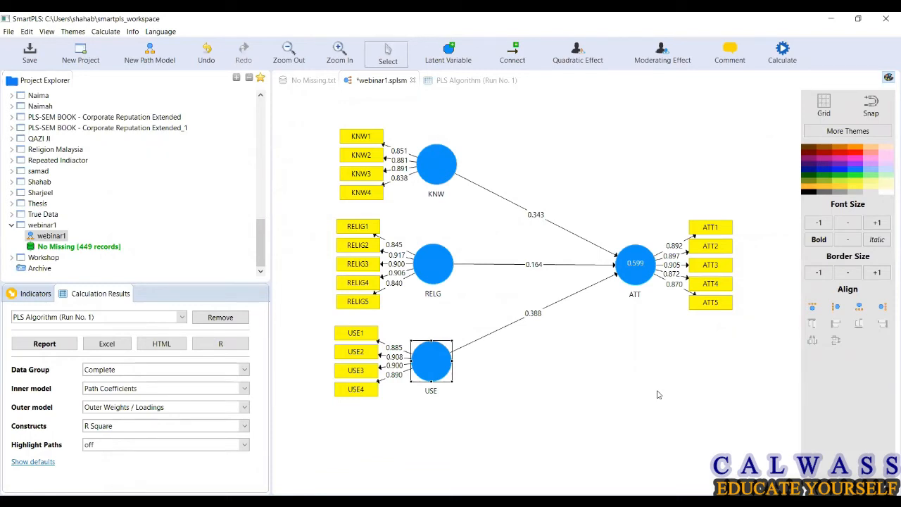
# - Run Bootstrapping on the webinar1 model with 500 subsamples, Basic Bootstrapping, BCa intervals, a One Tailed test and 0.05 significance, opening the full report
pyautogui.click(470, 82)
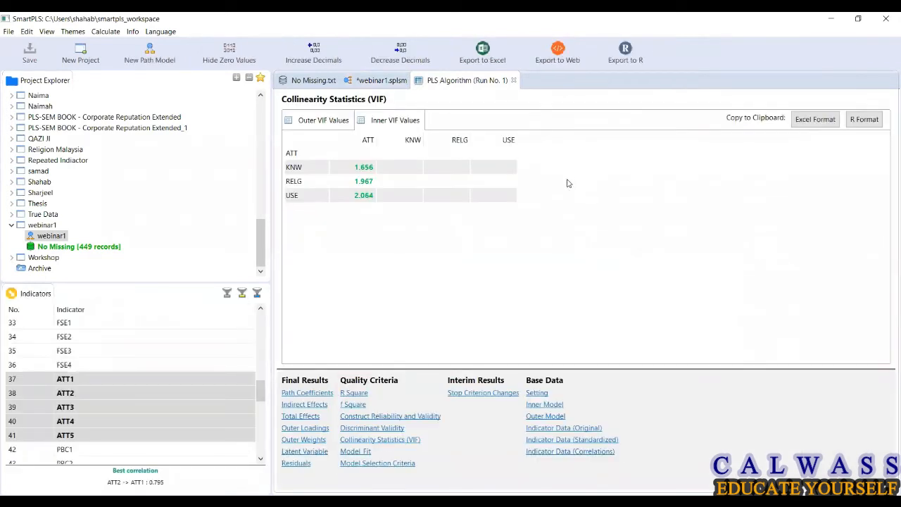
pyautogui.click(378, 82)
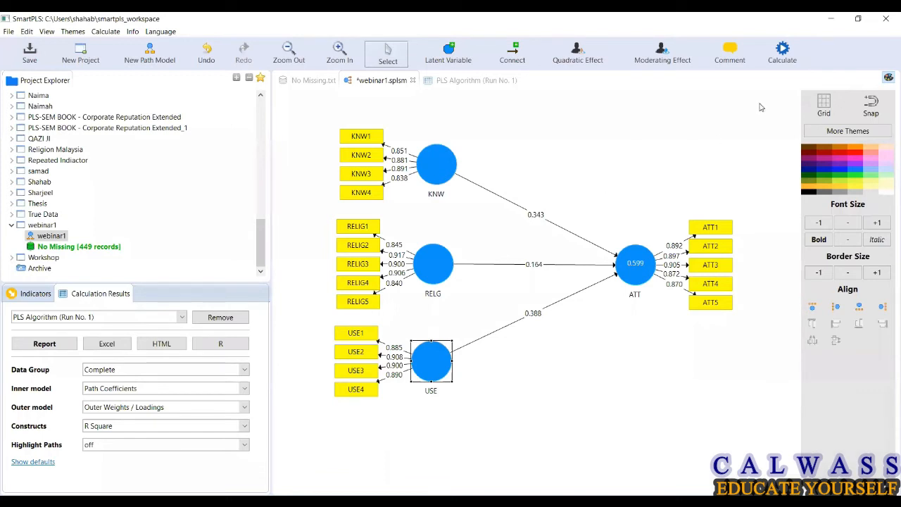
pyautogui.click(784, 51)
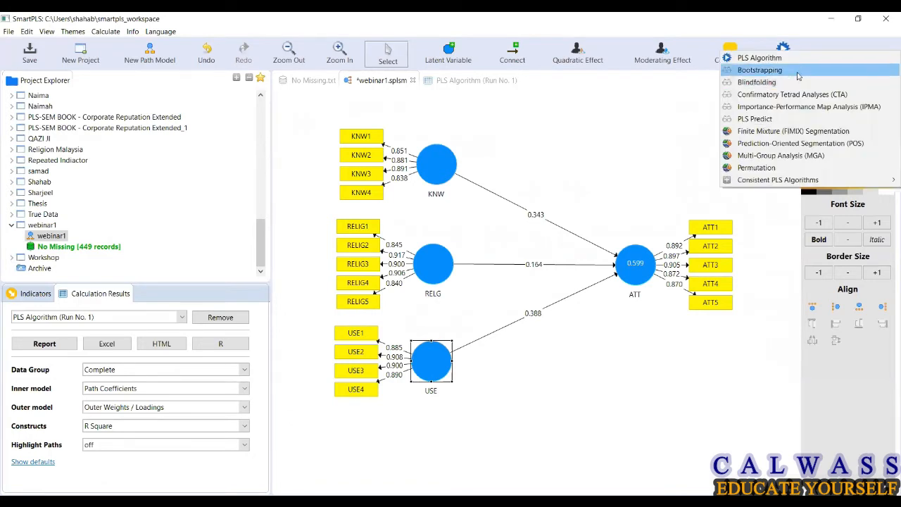
pyautogui.click(799, 72)
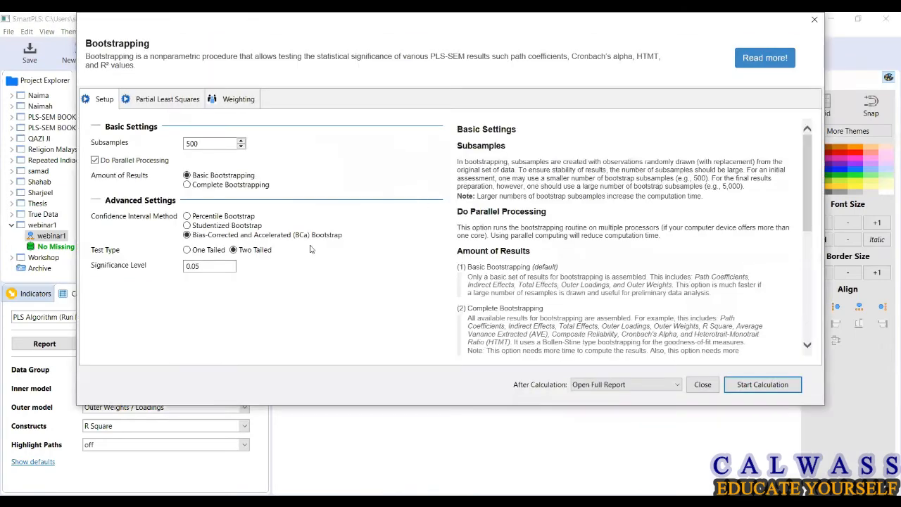
pyautogui.click(188, 250)
pyautogui.click(748, 390)
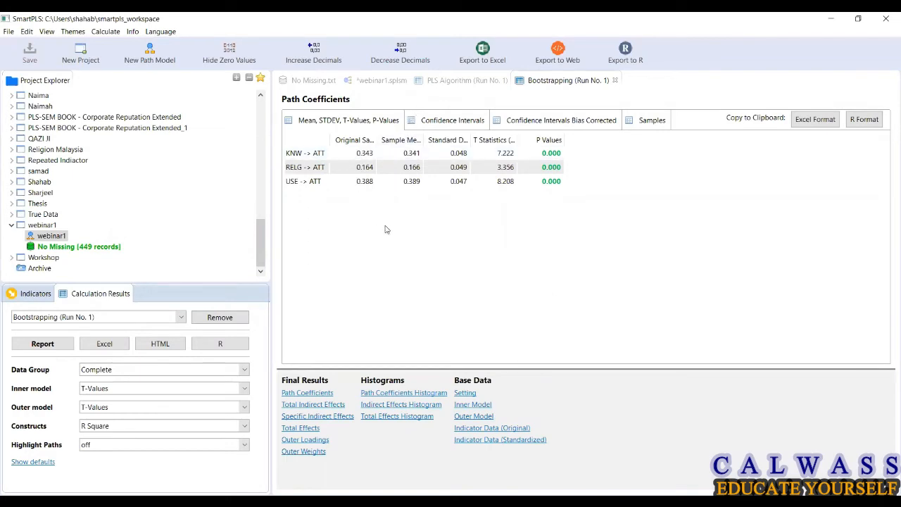
# - Review the bootstrapped t-values on the path model and in the Path Coefficients report, widening the Original Sample column to show its full heading
pyautogui.click(380, 80)
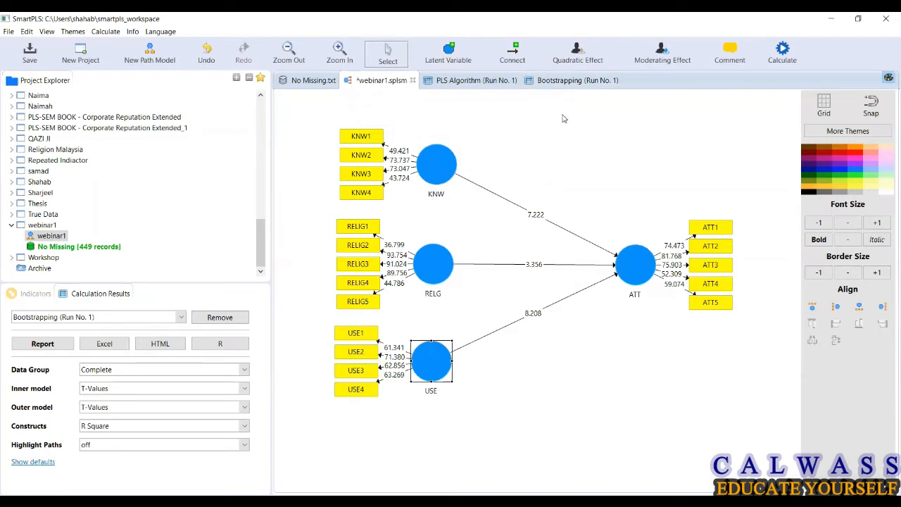
pyautogui.click(563, 83)
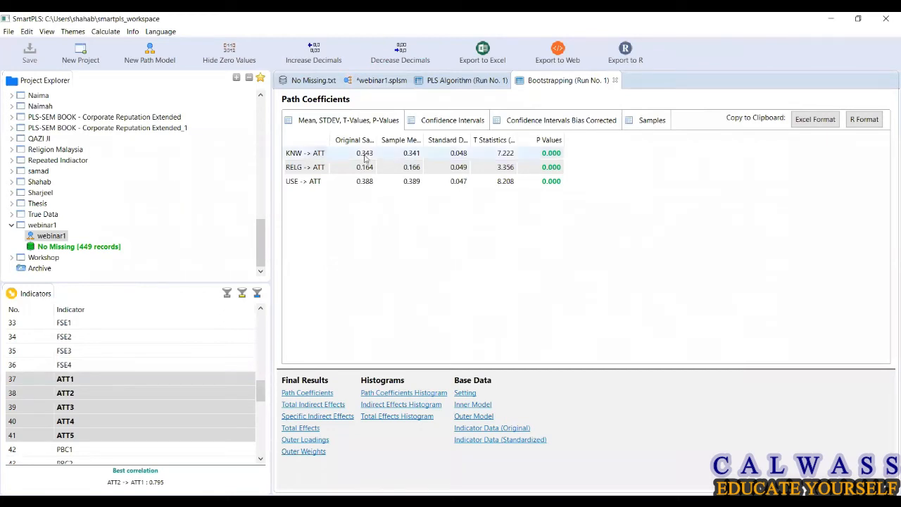
pyautogui.moveTo(377, 139); pyautogui.dragTo(401, 139)
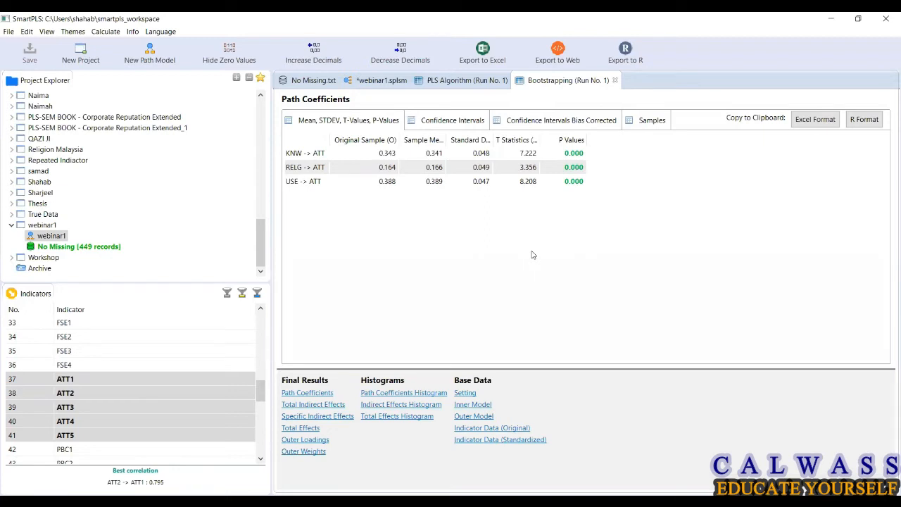
# - Examine the R Square and f Square results in the PLS Algorithm report, checking the paths on the webinar1 model in between
pyautogui.click(461, 81)
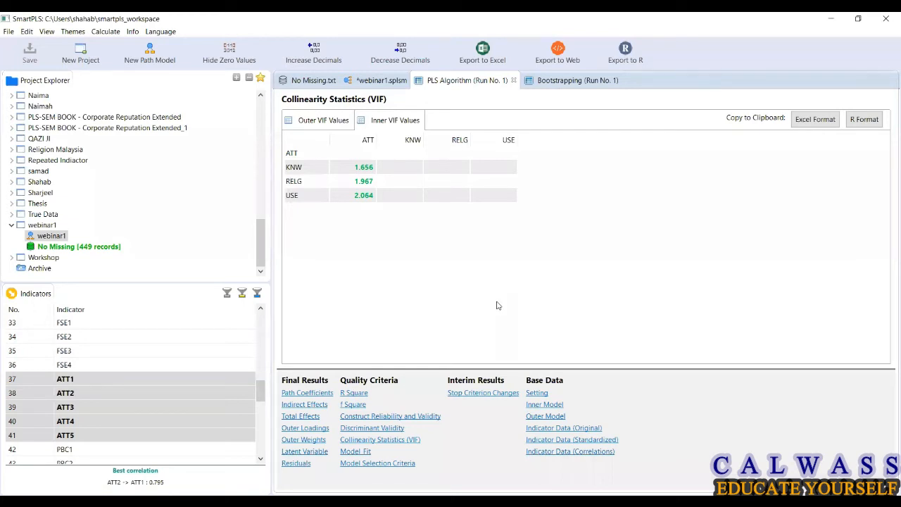
pyautogui.click(356, 394)
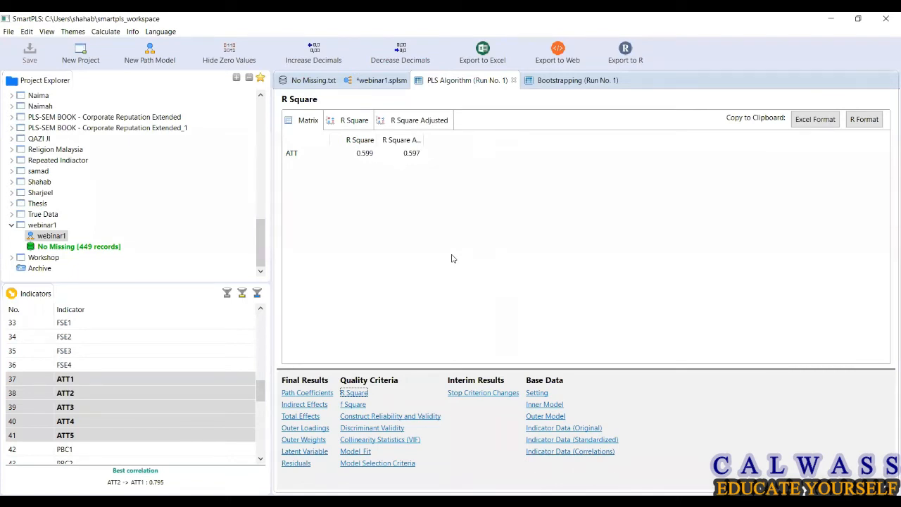
pyautogui.click(381, 81)
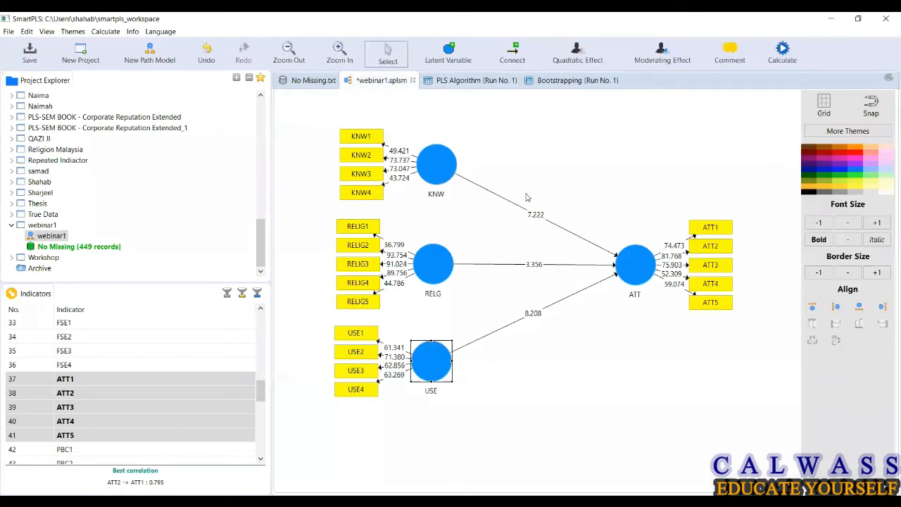
pyautogui.click(473, 81)
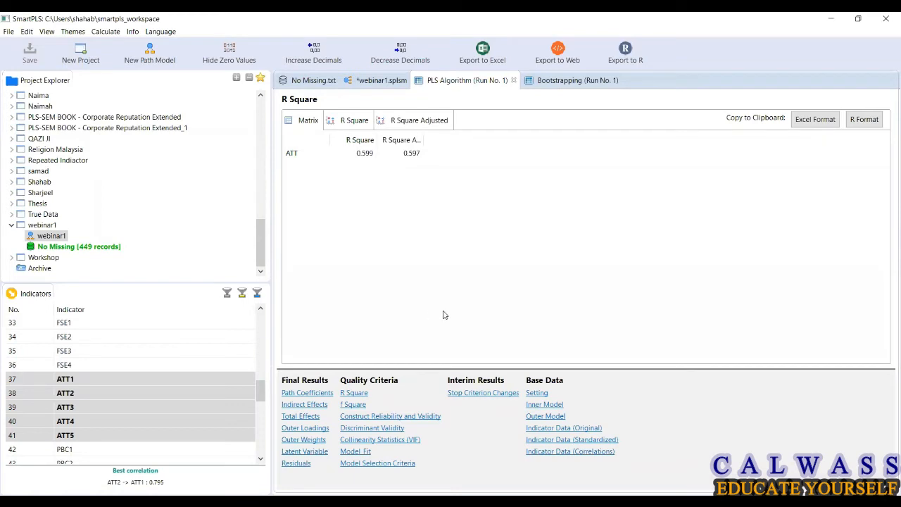
pyautogui.click(353, 405)
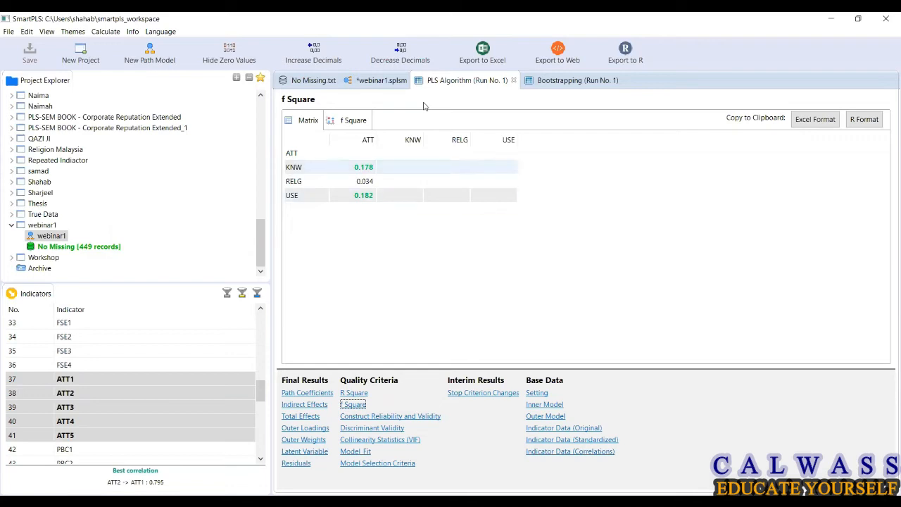
# - Run Blindfolding on the webinar1 model with omission distance 7, opening the full report
pyautogui.click(382, 82)
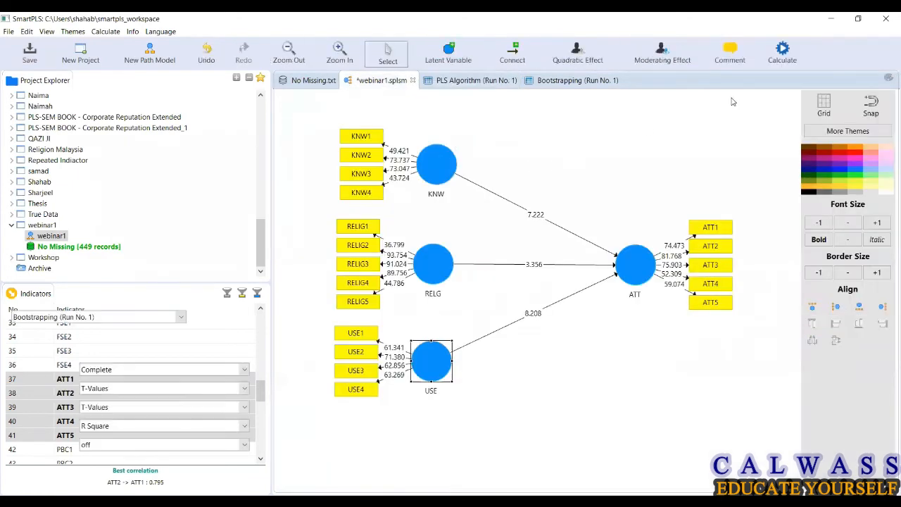
pyautogui.click(782, 53)
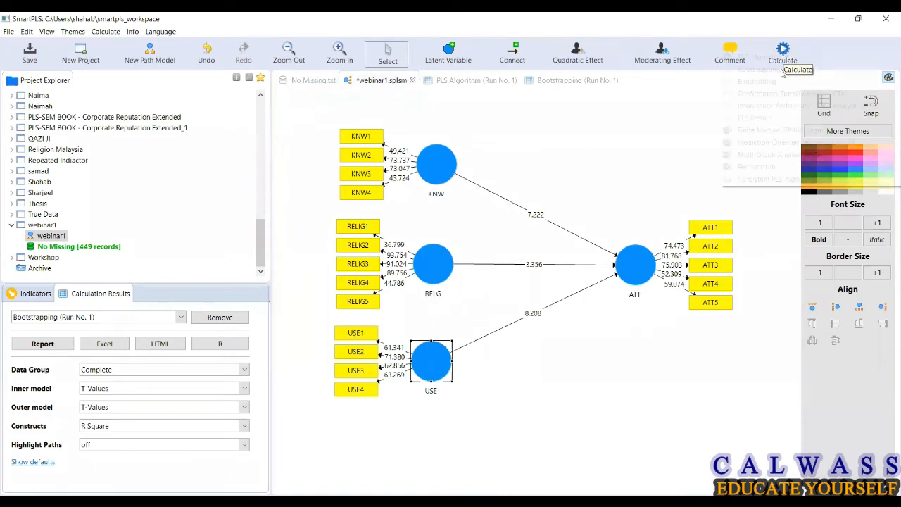
pyautogui.click(778, 82)
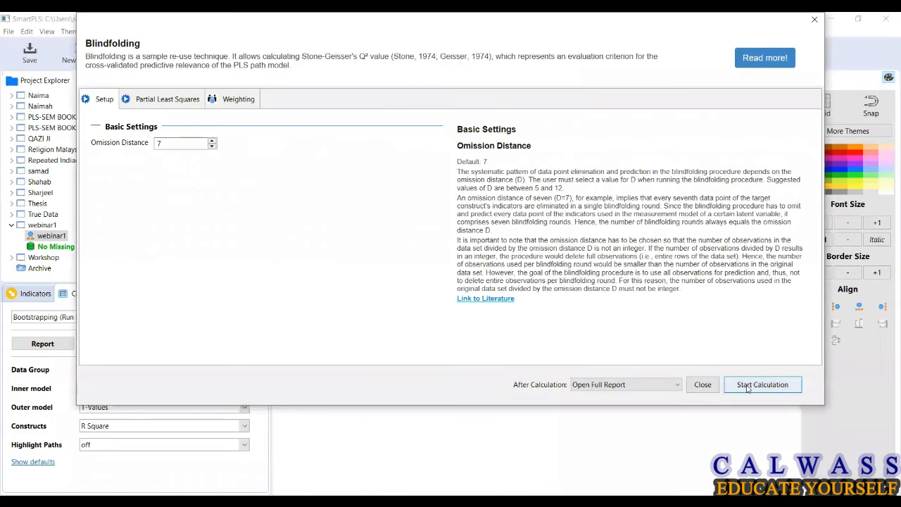
pyautogui.click(748, 387)
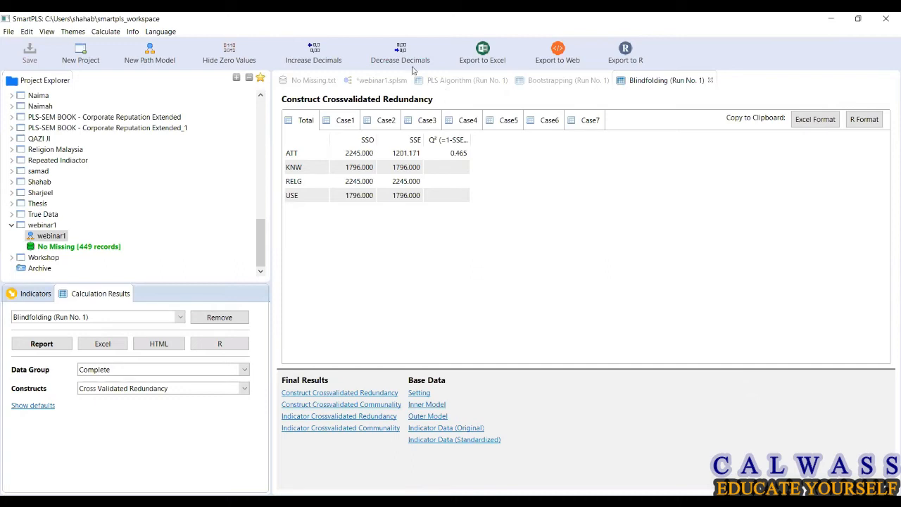
# - Move ATT closer to its predictors in the webinar1 model and add a latent variable below it from indicators INT1 to INT4
pyautogui.click(380, 81)
pyautogui.moveTo(621, 273); pyautogui.dragTo(568, 271)
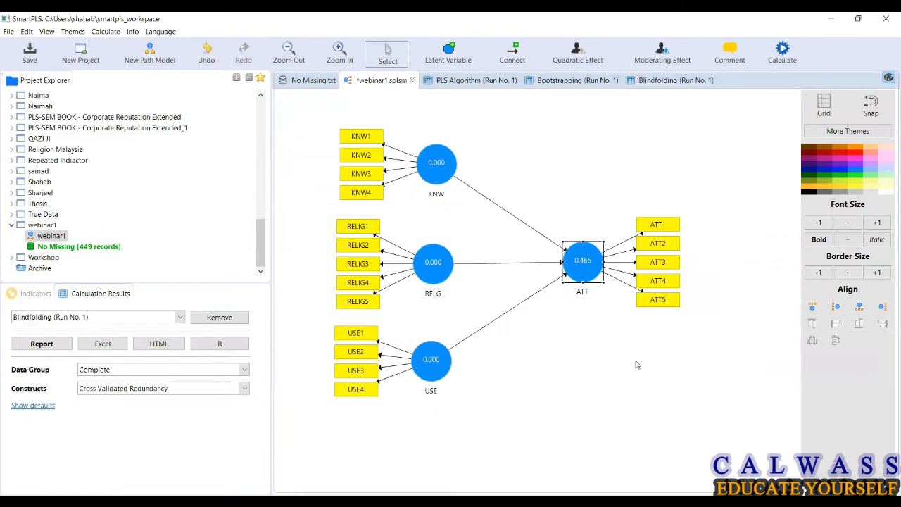
pyautogui.click(35, 292)
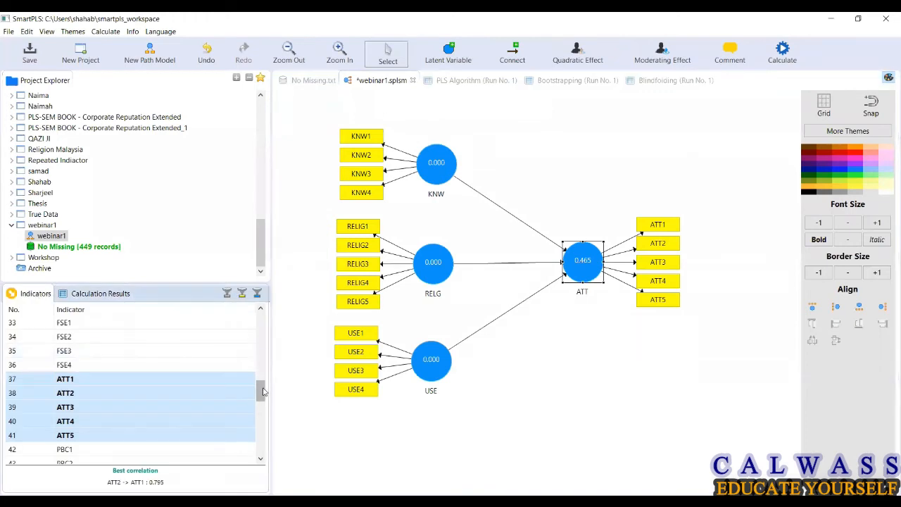
pyautogui.moveTo(263, 392); pyautogui.dragTo(263, 432)
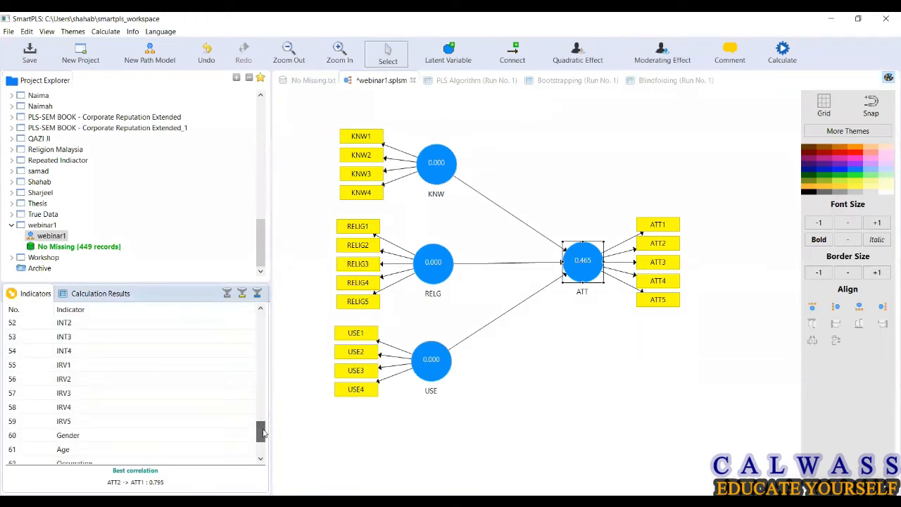
pyautogui.click(261, 314)
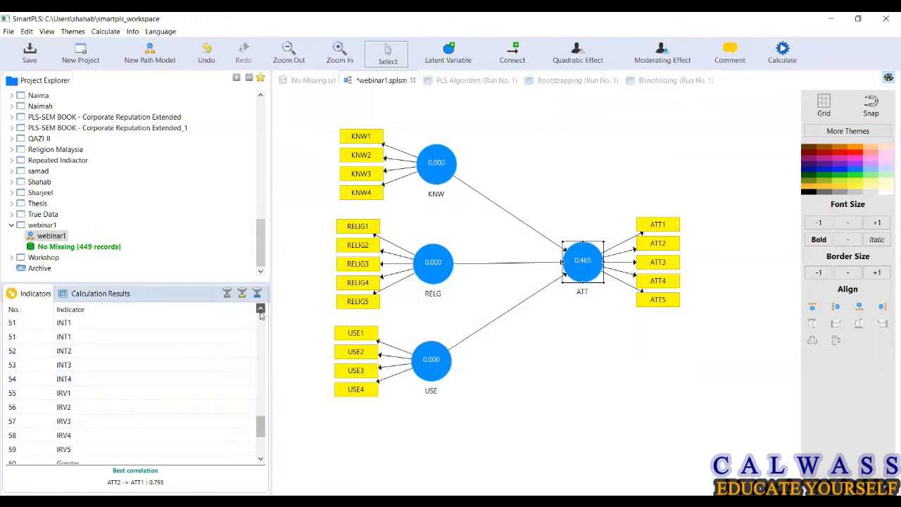
pyautogui.click(260, 309)
pyautogui.click(261, 310)
pyautogui.click(139, 354)
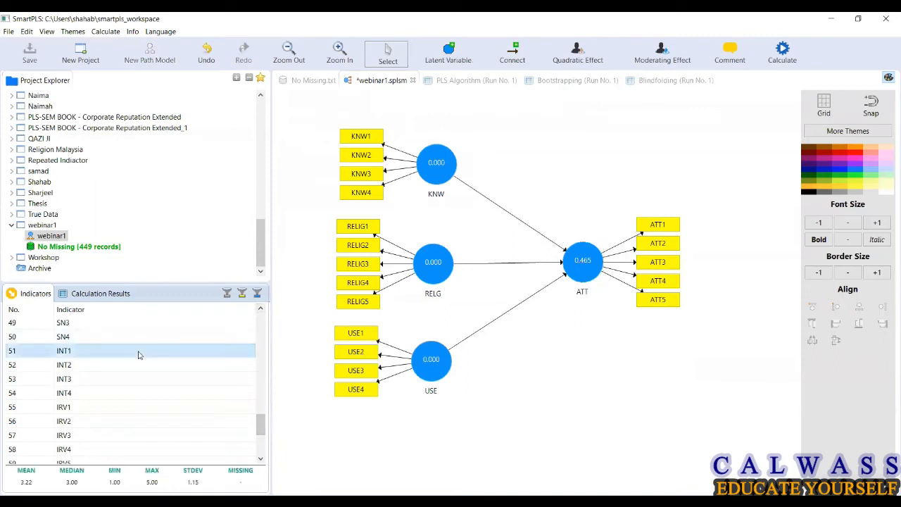
pyautogui.keyDown('shift'); pyautogui.click(125, 393); pyautogui.keyUp('shift')
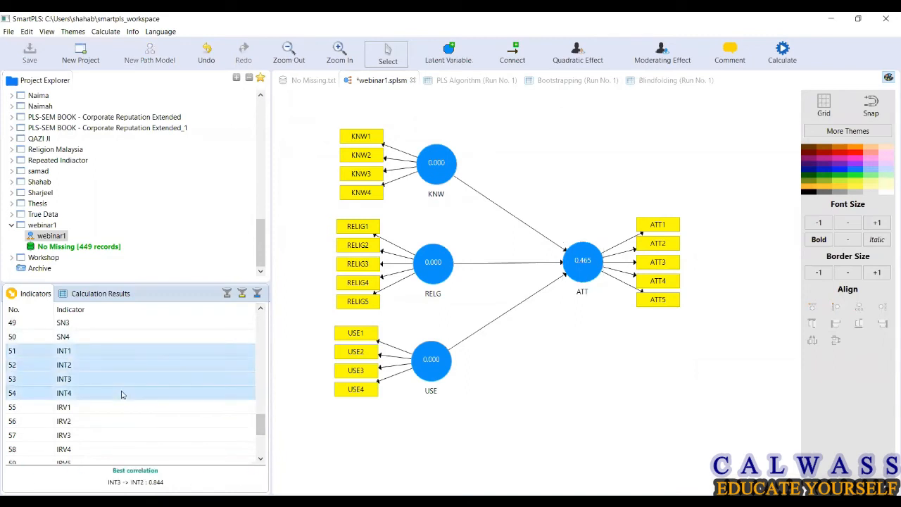
pyautogui.moveTo(130, 395); pyautogui.dragTo(635, 346)
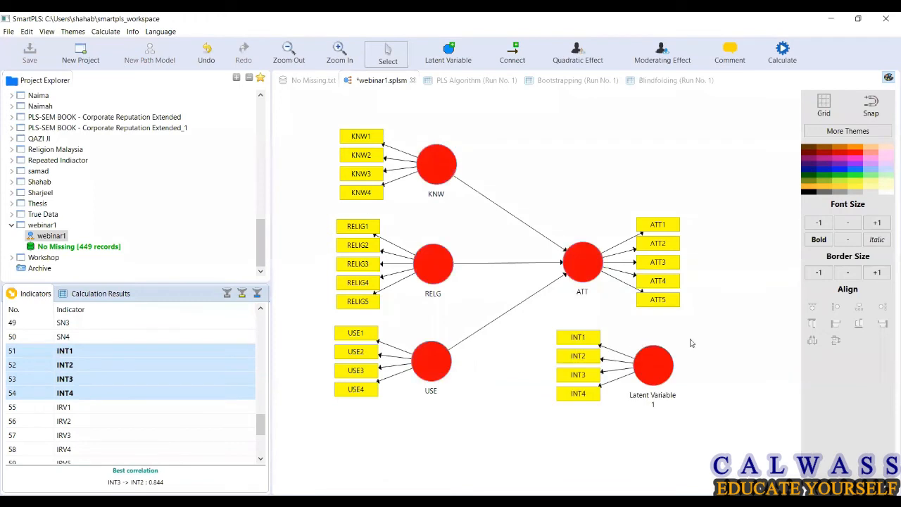
# - Rearrange the diagram by shifting KNW, RELG, USE and ATT leftward and placing the new latent variable to the right of ATT's indicators
pyautogui.moveTo(581, 261); pyautogui.dragTo(532, 262)
pyautogui.moveTo(669, 382); pyautogui.dragTo(713, 266)
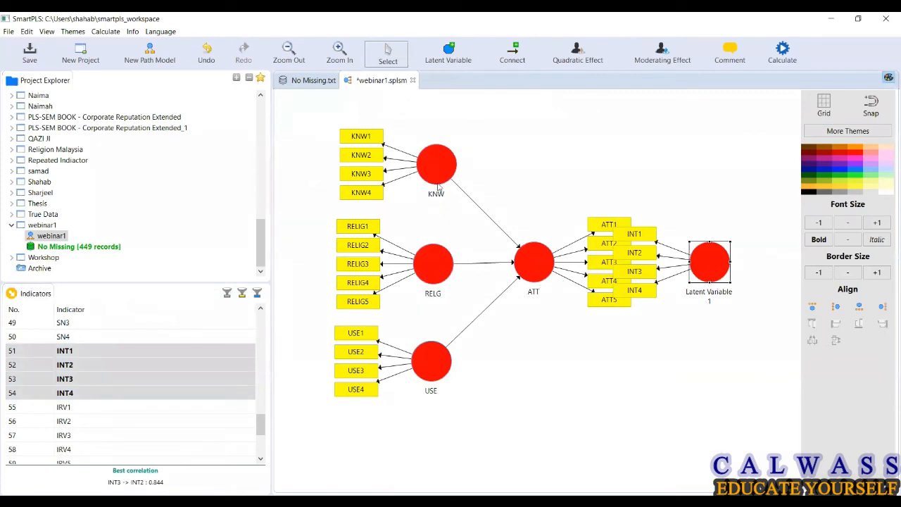
pyautogui.click(289, 51)
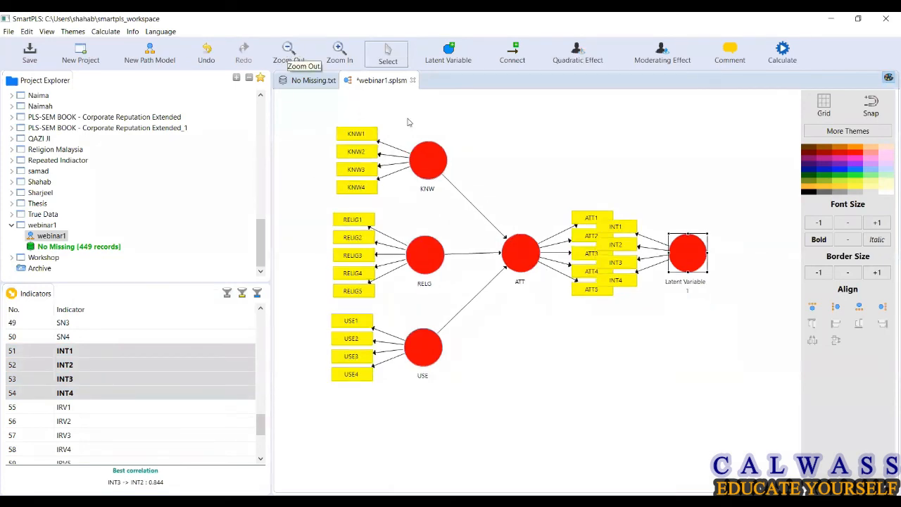
pyautogui.moveTo(429, 162); pyautogui.dragTo(390, 156)
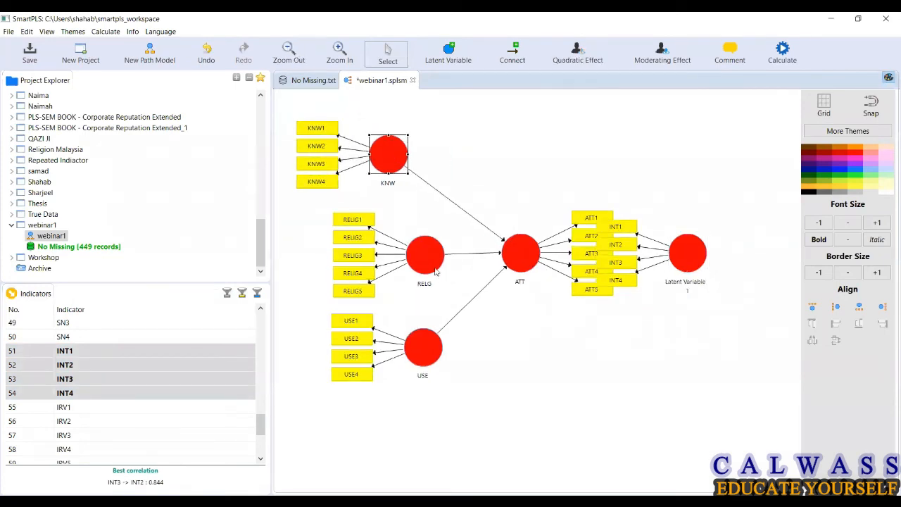
pyautogui.moveTo(417, 268); pyautogui.dragTo(371, 268)
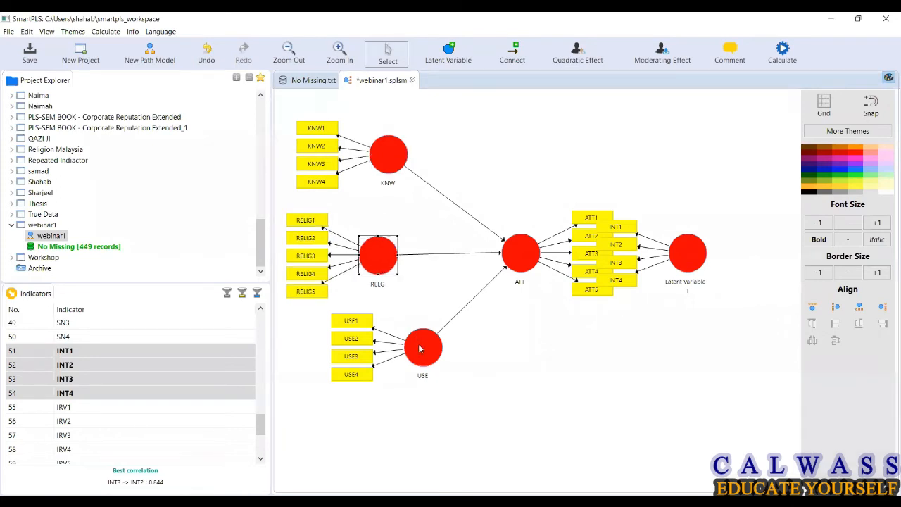
pyautogui.moveTo(423, 349); pyautogui.dragTo(371, 371)
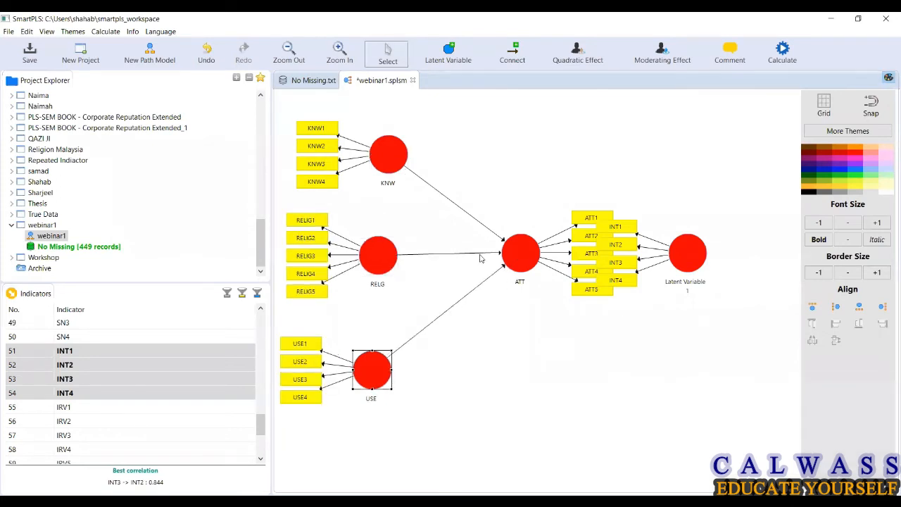
pyautogui.moveTo(518, 257); pyautogui.dragTo(481, 259)
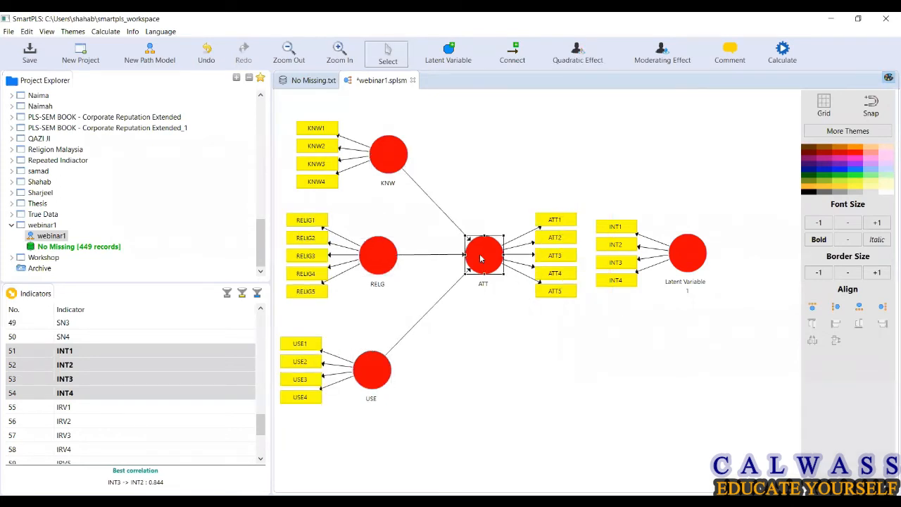
# - Rename the new latent variable as INT
pyautogui.click(687, 255)
pyautogui.rightClick(688, 255)
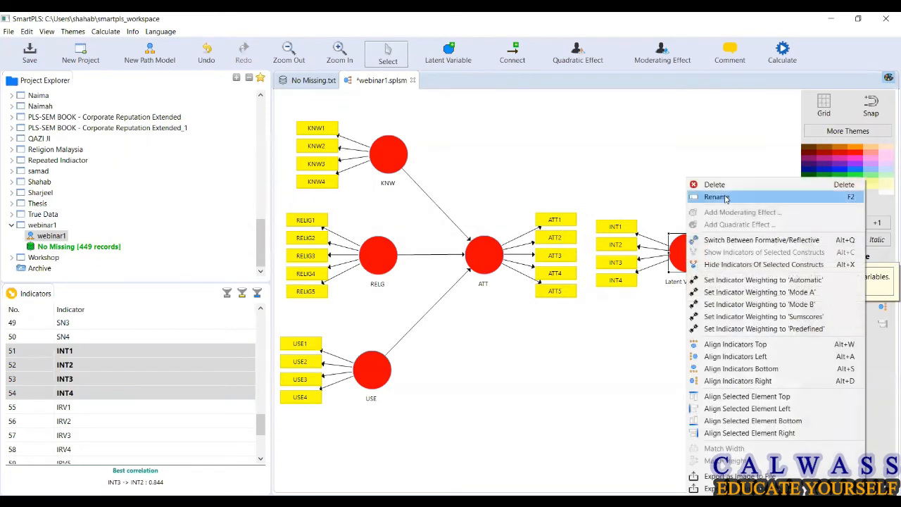
pyautogui.click(716, 198)
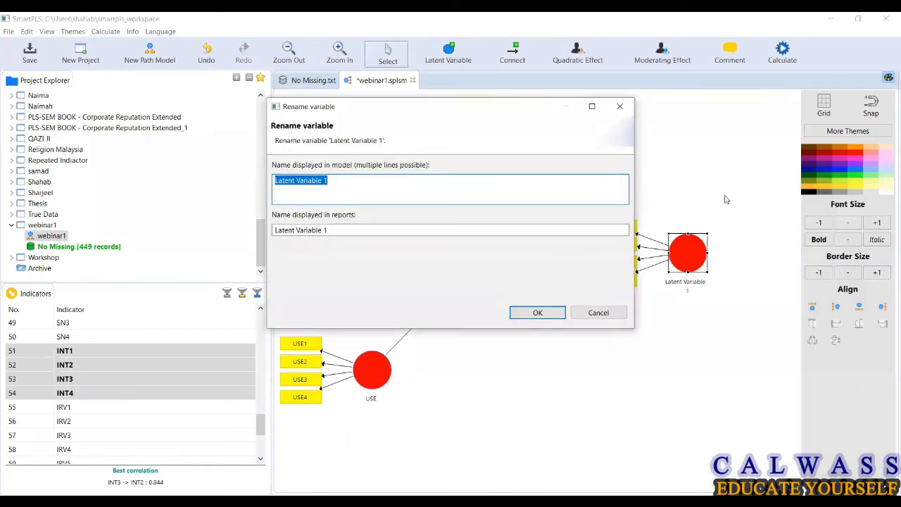
pyautogui.write('INT')
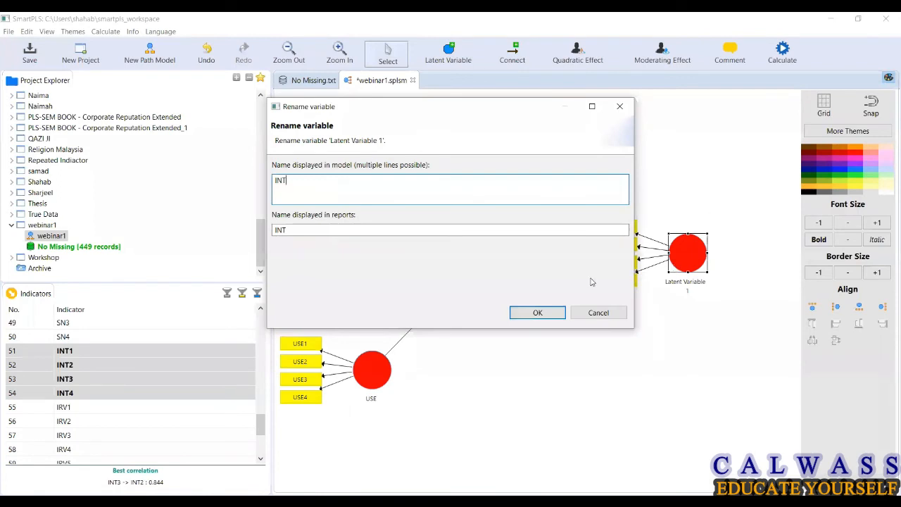
pyautogui.click(538, 313)
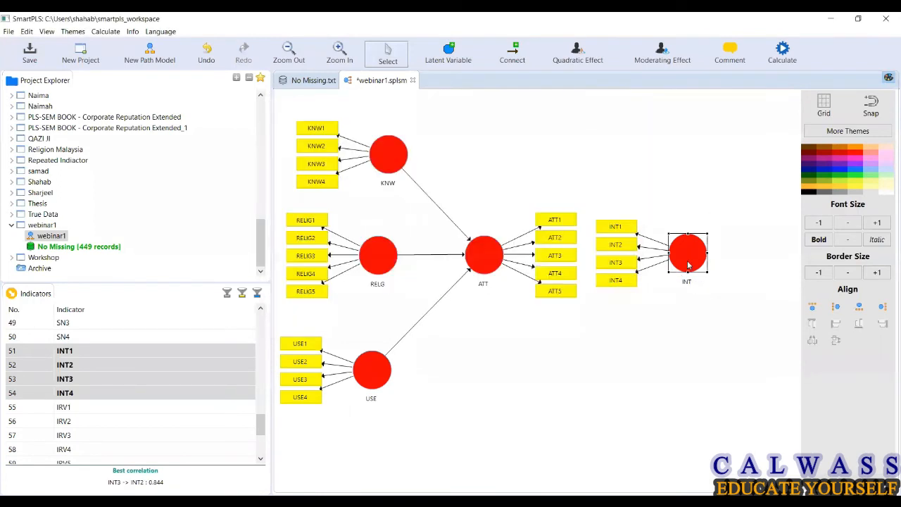
# - Align INT's indicators to its right side and shift INT slightly leftward in the diagram
pyautogui.rightClick(689, 265)
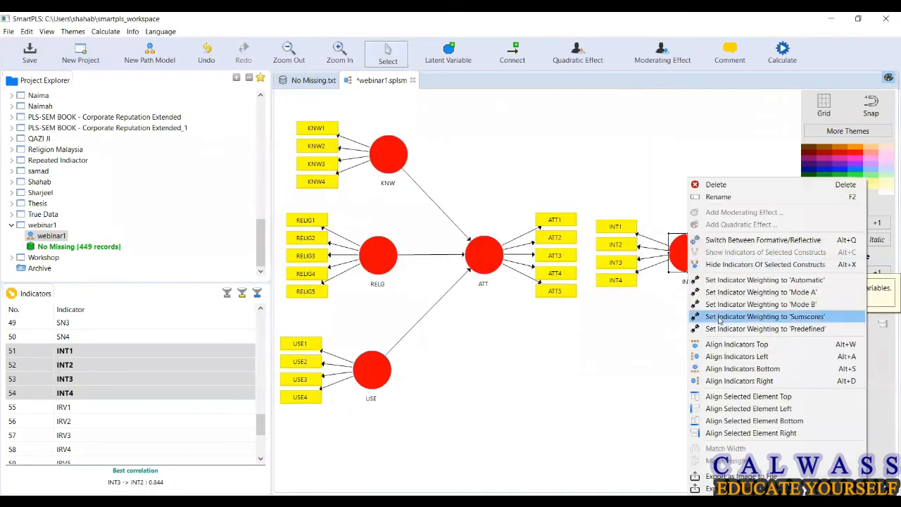
pyautogui.click(751, 384)
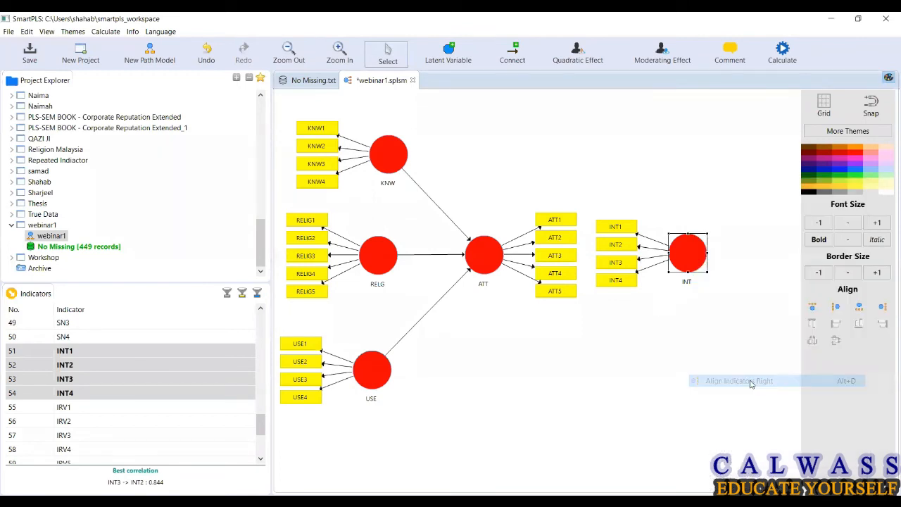
pyautogui.moveTo(667, 261); pyautogui.dragTo(660, 259)
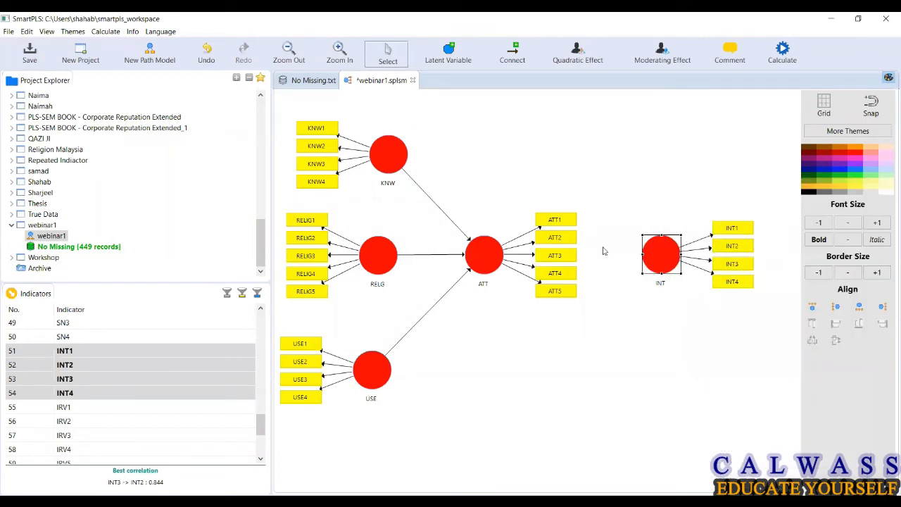
# - Move ATT rightward toward INT and align its indicators above the construct
pyautogui.moveTo(495, 255); pyautogui.dragTo(526, 253)
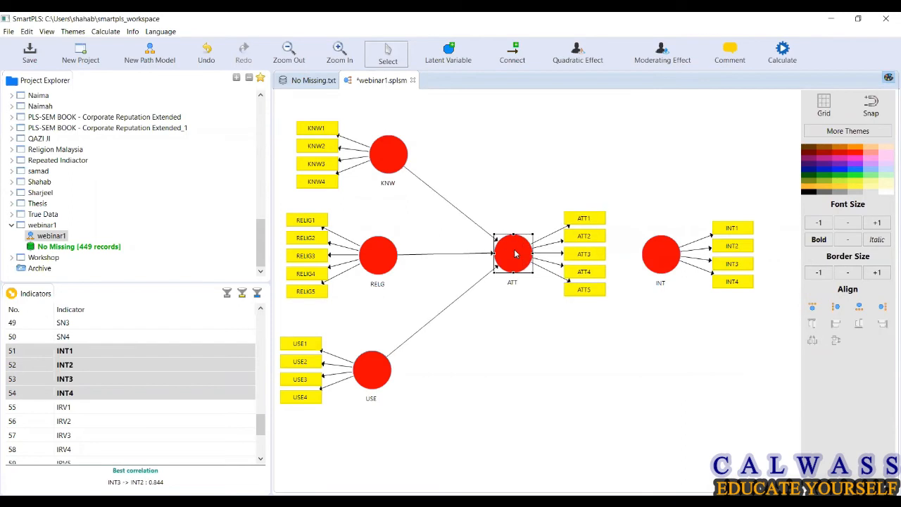
pyautogui.rightClick(515, 255)
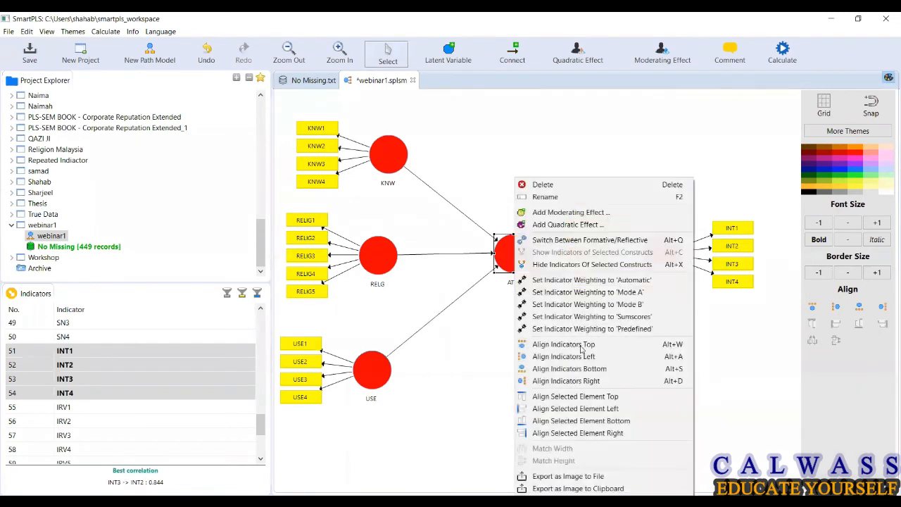
pyautogui.click(584, 344)
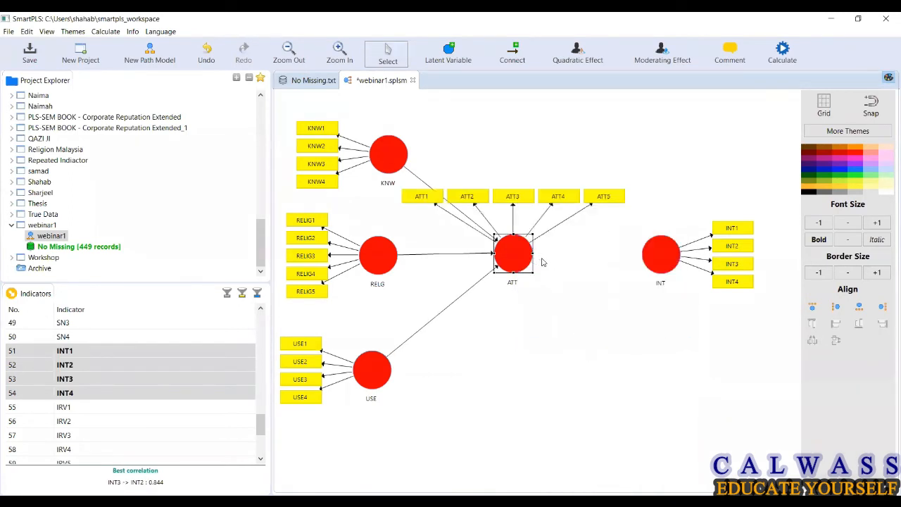
pyautogui.moveTo(521, 252); pyautogui.dragTo(559, 258)
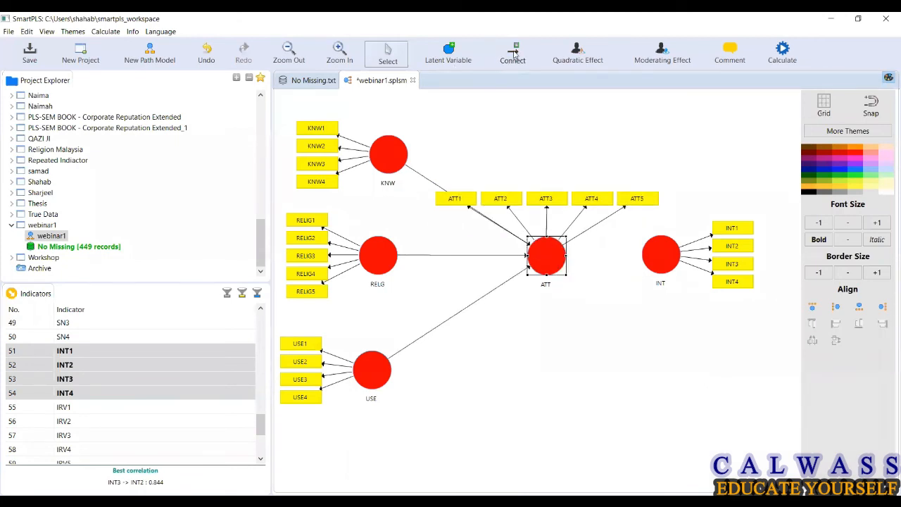
# - Connect ATT to INT with a path running from ATT to INT
pyautogui.click(512, 56)
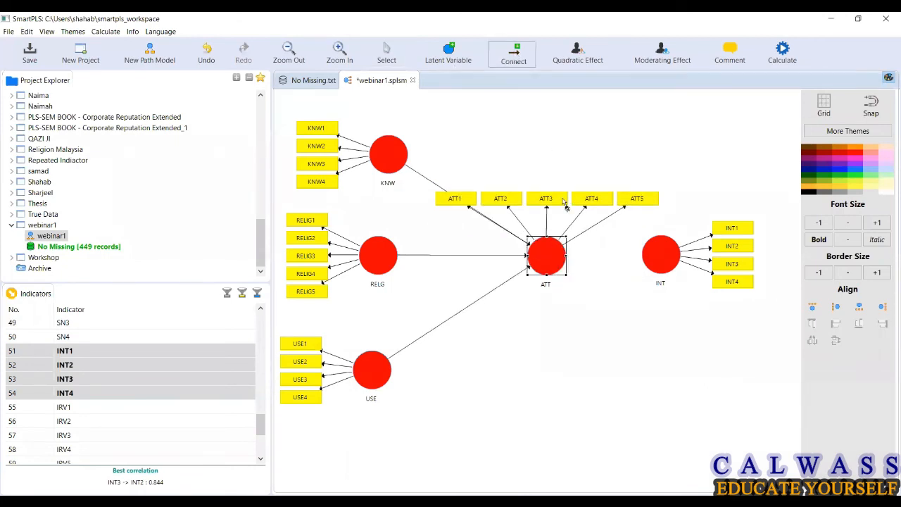
pyautogui.click(559, 258)
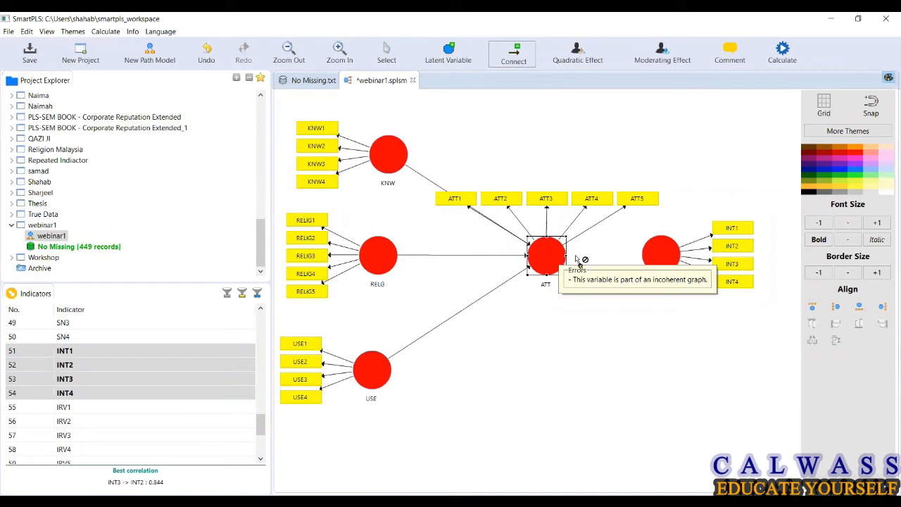
pyautogui.click(664, 254)
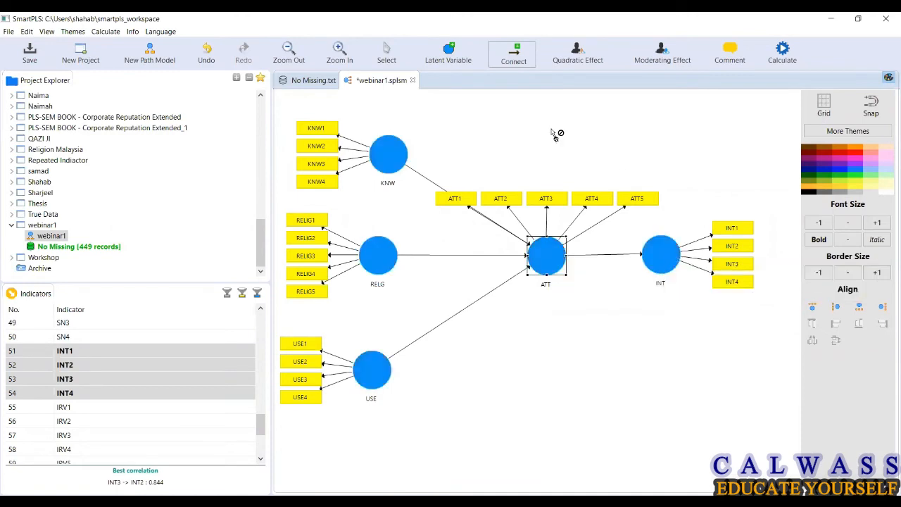
pyautogui.click(388, 52)
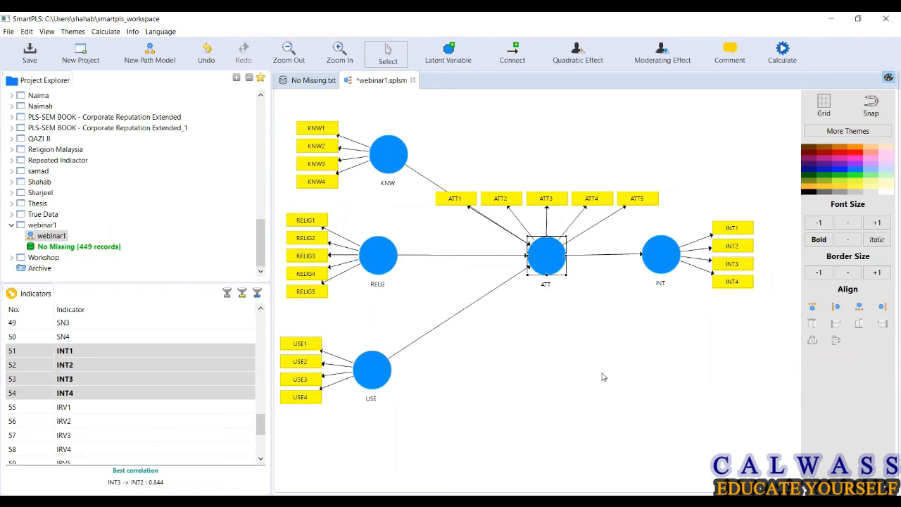
# - Run a two-tailed Bootstrapping with 500 subsamples, show its Specific Indirect Effects and widen the path name column
pyautogui.click(782, 53)
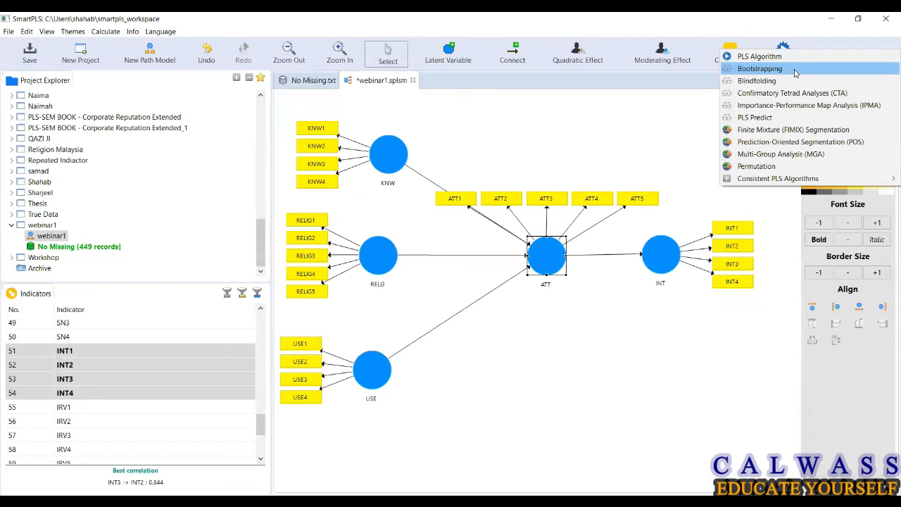
pyautogui.click(795, 73)
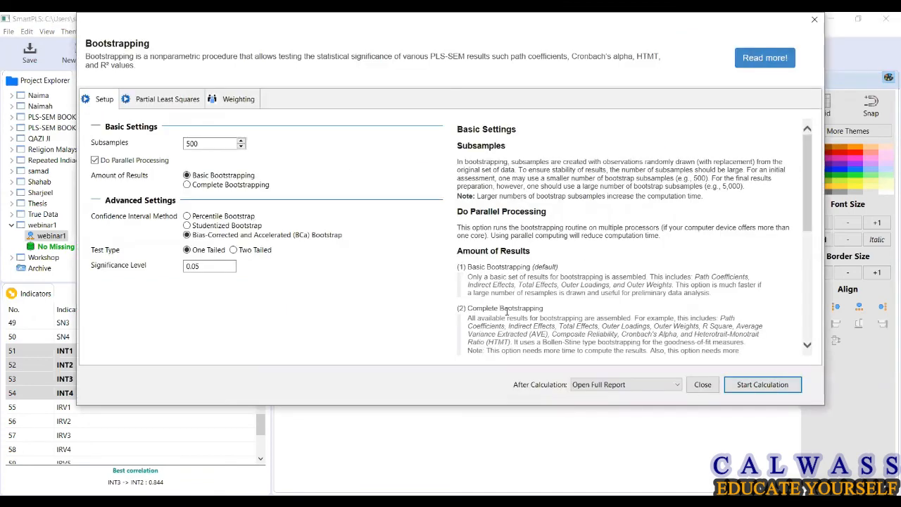
pyautogui.click(233, 250)
pyautogui.click(742, 385)
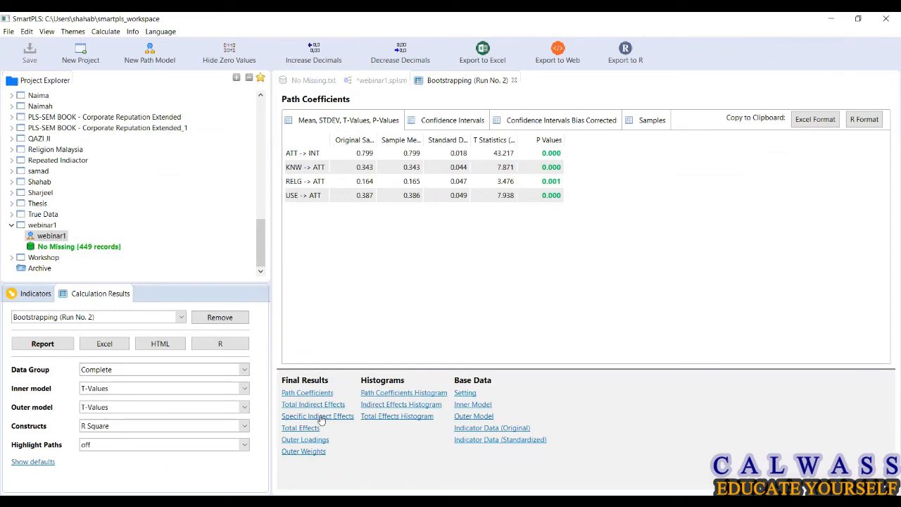
pyautogui.click(320, 416)
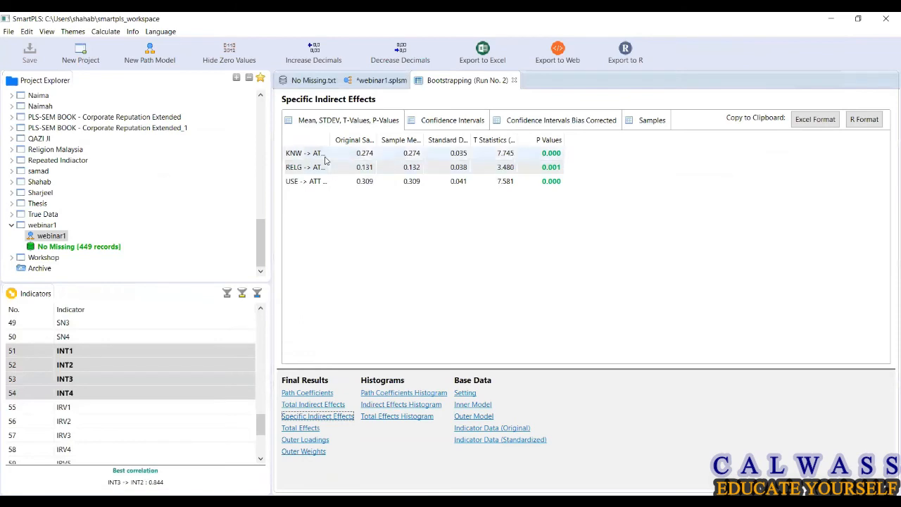
pyautogui.moveTo(328, 140); pyautogui.dragTo(374, 140)
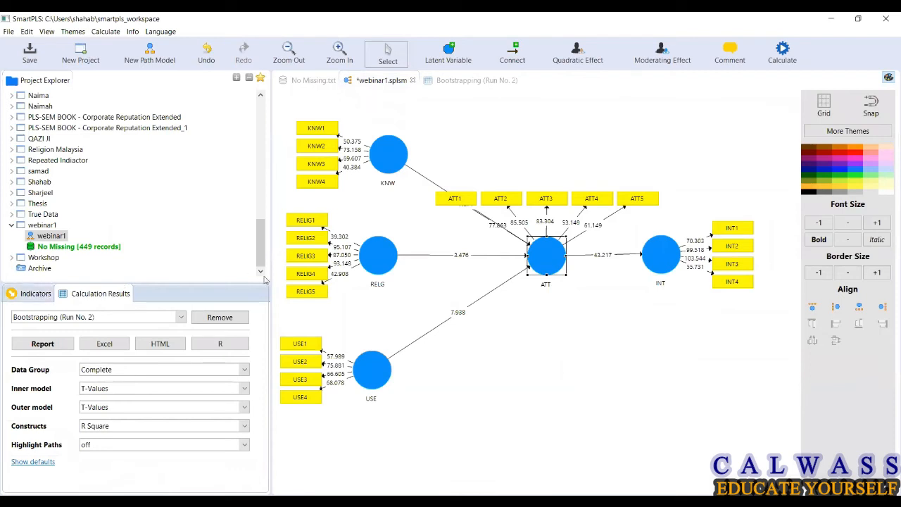
# - Add a latent variable from the Age indicator to the webinar1 model, below and between ATT and INT
pyautogui.click(42, 298)
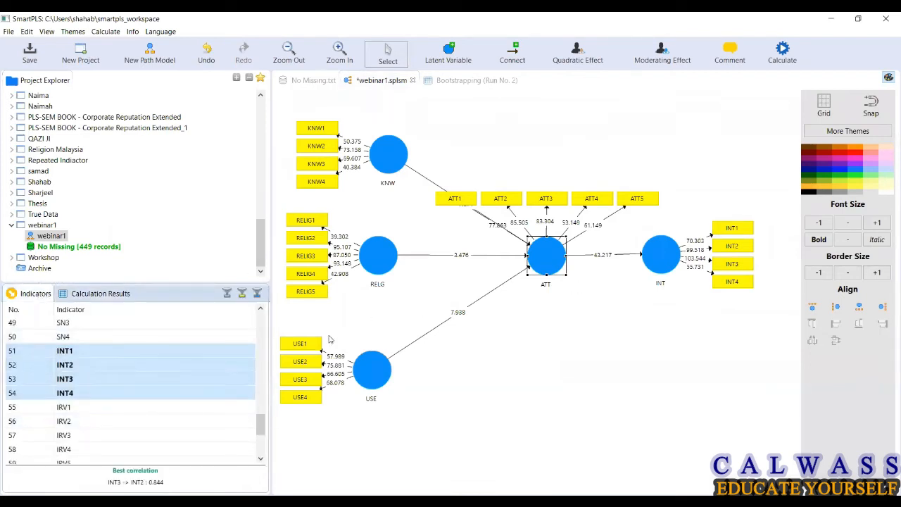
pyautogui.moveTo(260, 427); pyautogui.dragTo(261, 445)
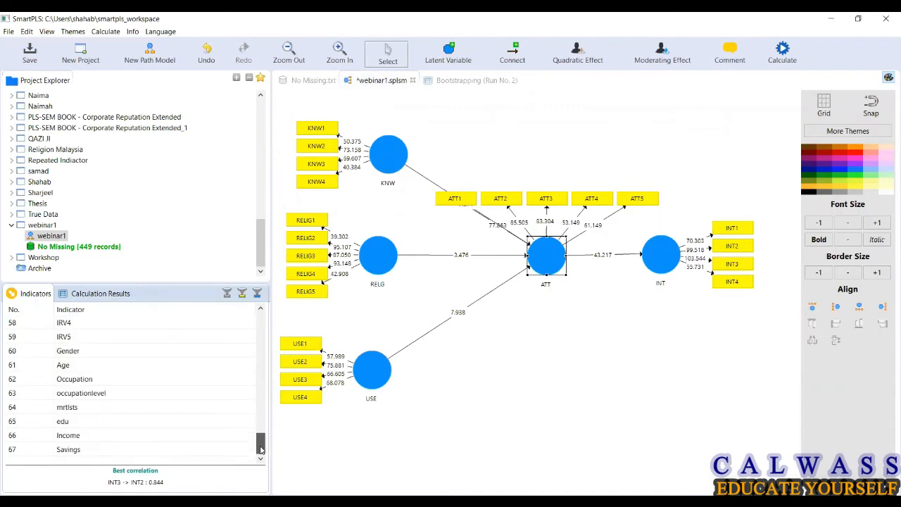
pyautogui.moveTo(122, 368); pyautogui.dragTo(597, 348)
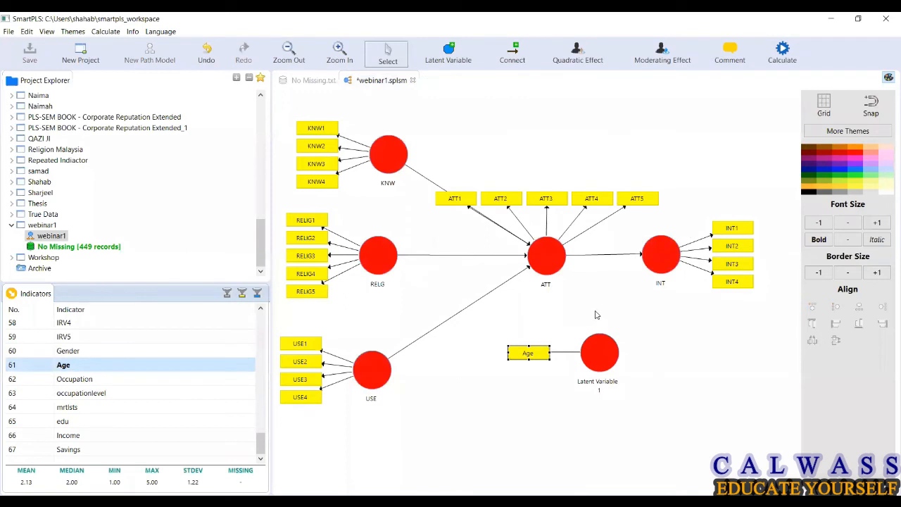
pyautogui.click(662, 410)
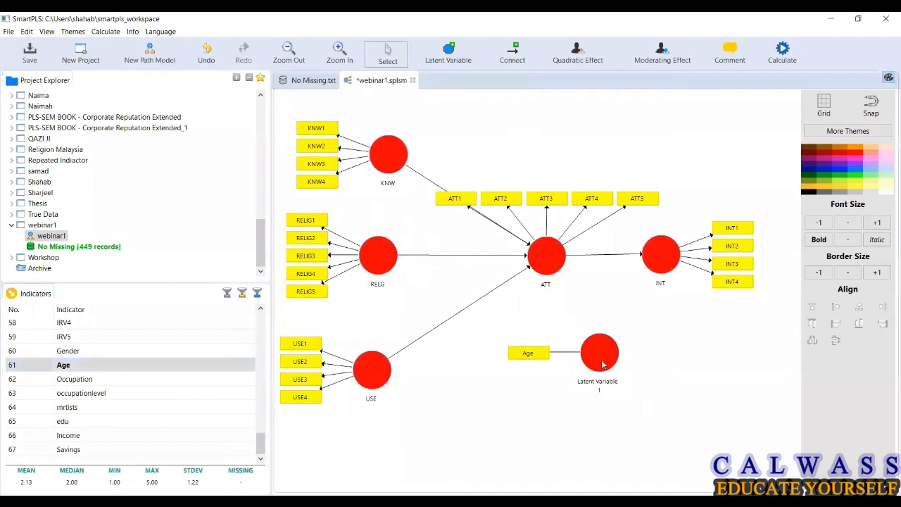
# - Rename the latent variable with the Age indicator as Gender
pyautogui.click(599, 357)
pyautogui.rightClick(599, 357)
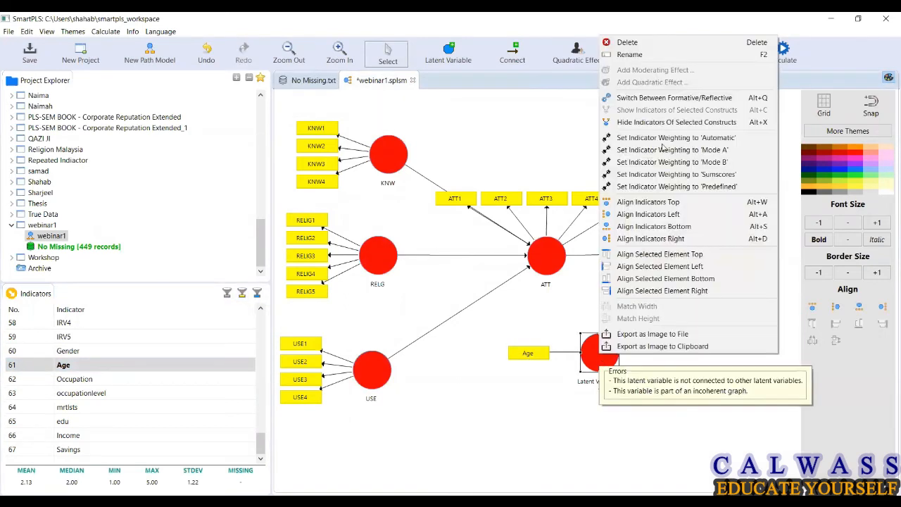
pyautogui.click(651, 56)
pyautogui.press('BackSpace')
pyautogui.write('Gen')
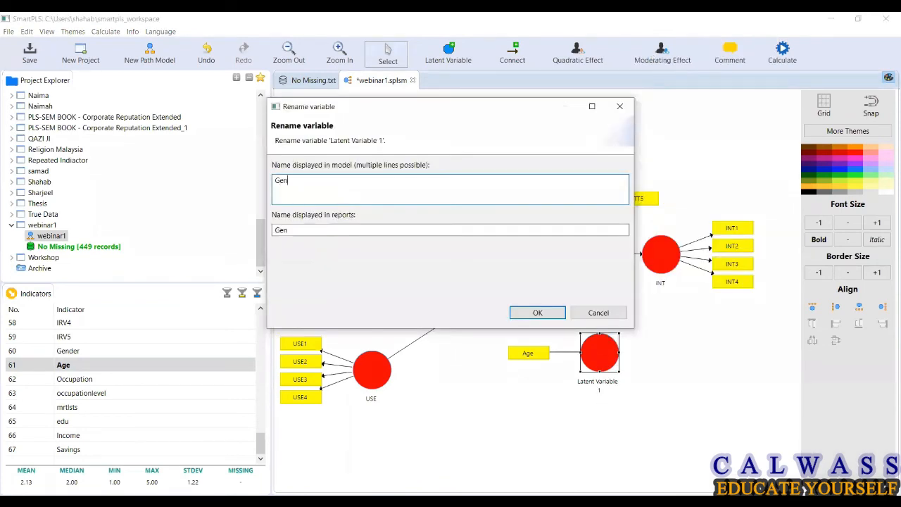
pyautogui.write('der')
pyautogui.click(537, 312)
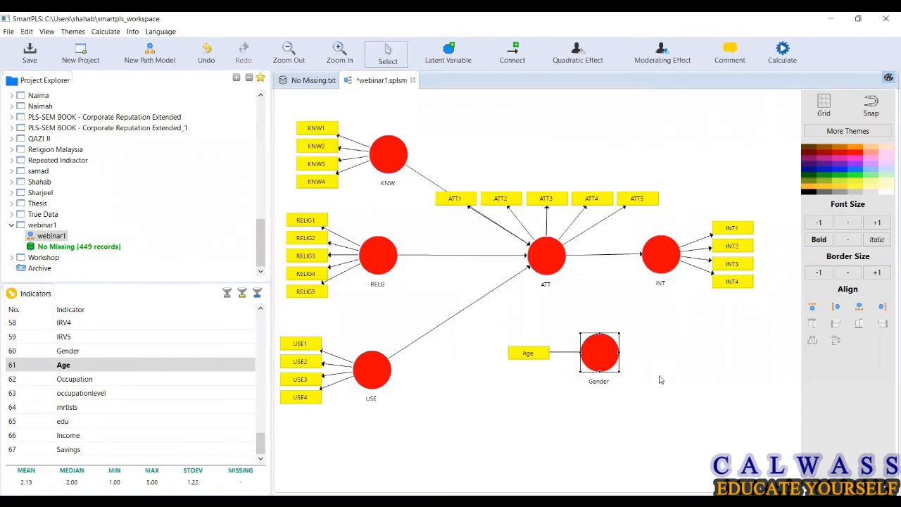
pyautogui.click(660, 380)
# - Connect Gender to INT with a path running from Gender to INT
pyautogui.click(514, 55)
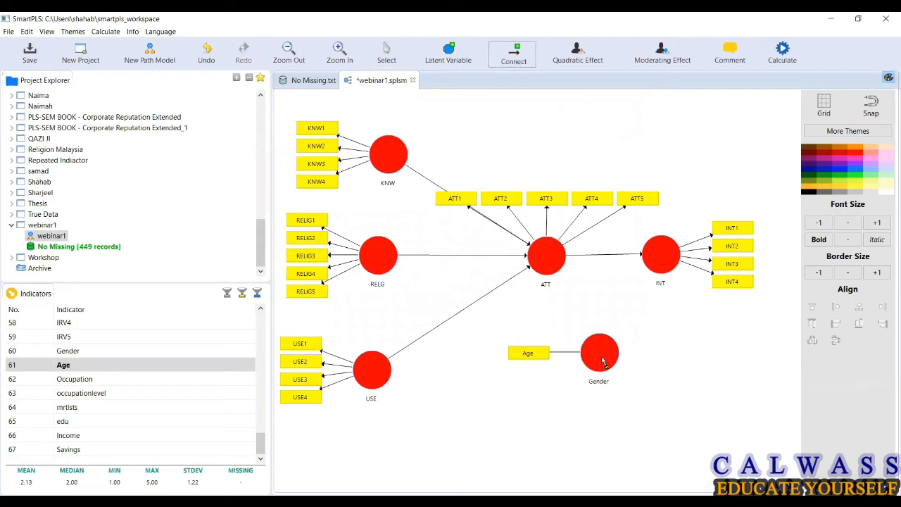
pyautogui.click(611, 356)
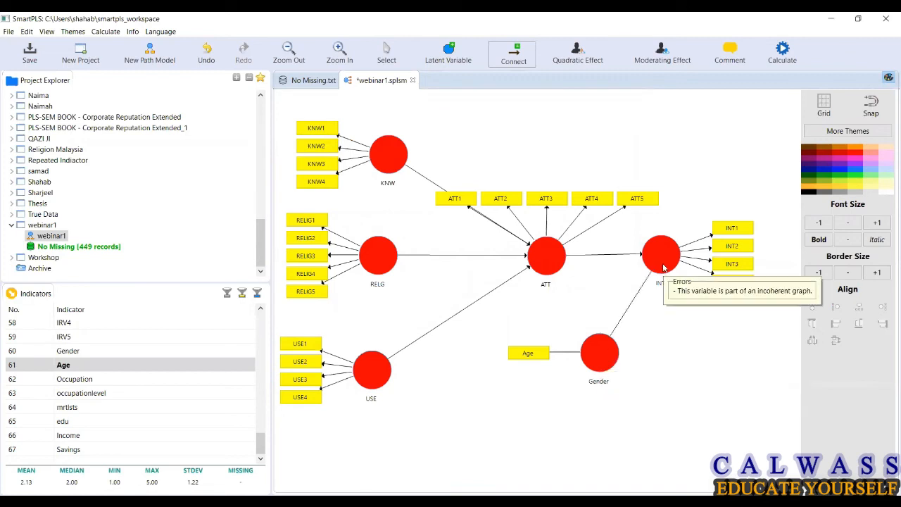
pyautogui.click(664, 267)
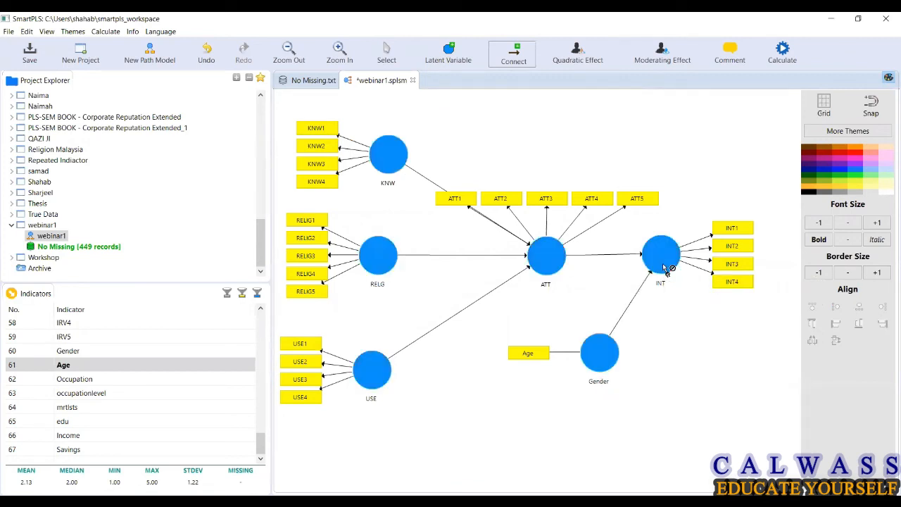
pyautogui.press('Escape')
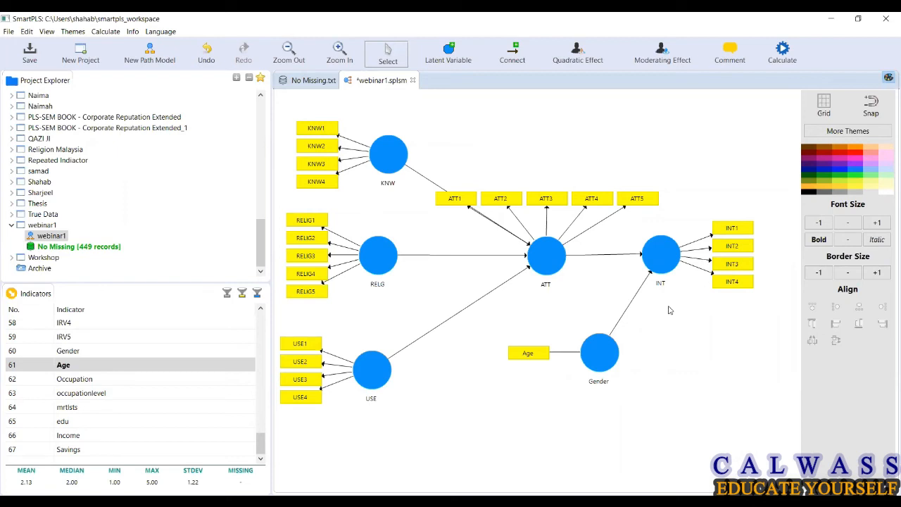
# - Set up a moderating effect on INT with Gender as the moderator variable and ATT as the independent variable
pyautogui.click(663, 261)
pyautogui.rightClick(663, 260)
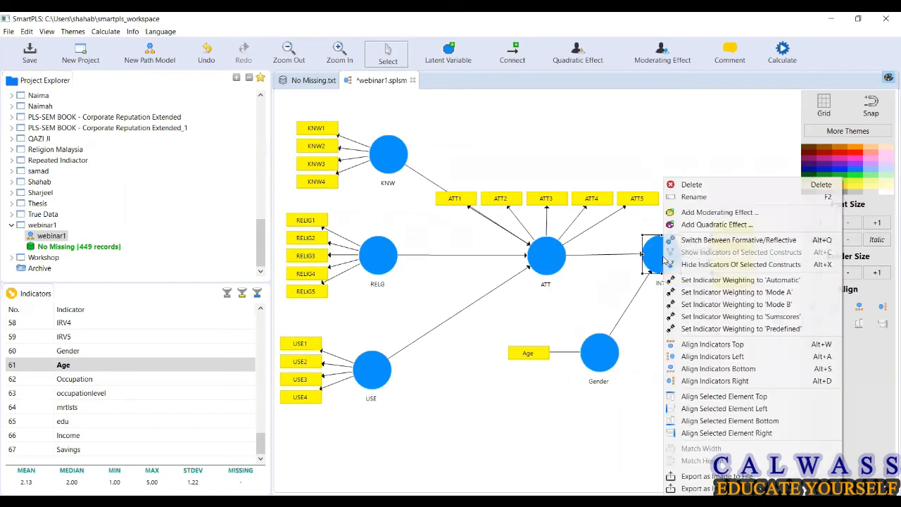
pyautogui.click(719, 212)
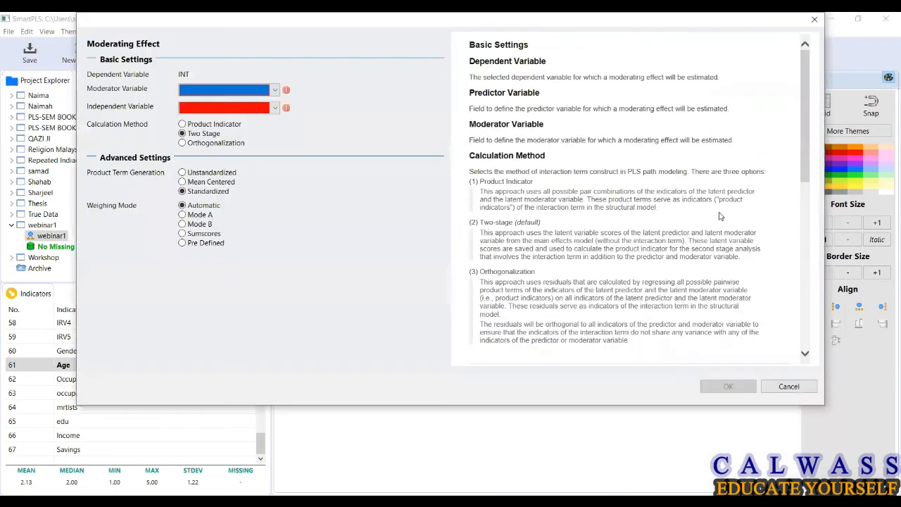
pyautogui.click(275, 91)
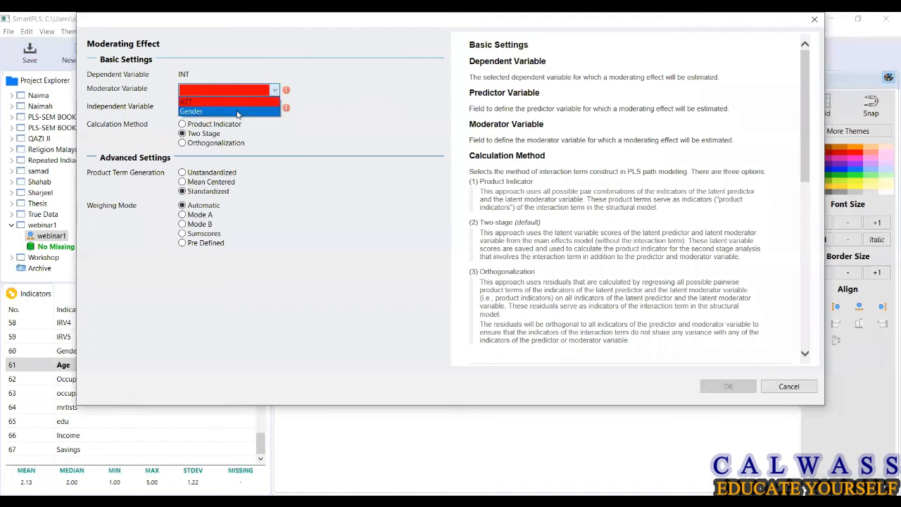
pyautogui.click(271, 111)
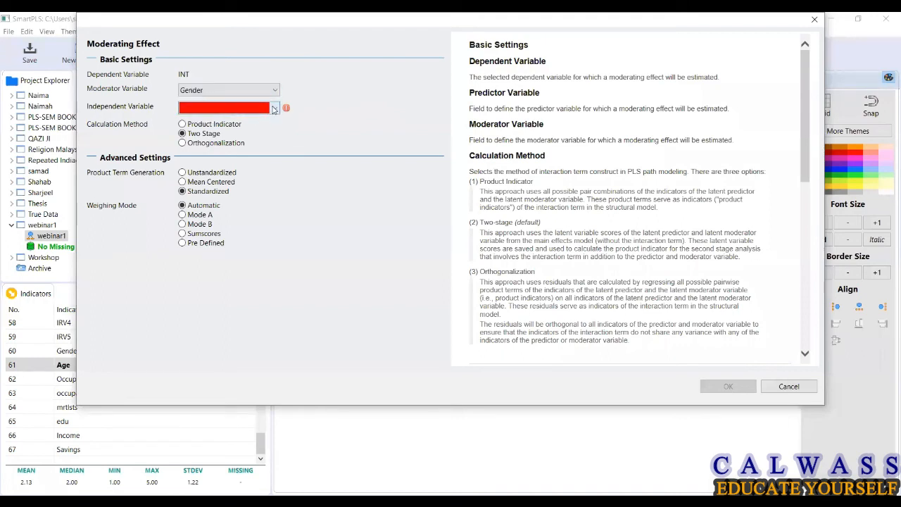
pyautogui.click(275, 109)
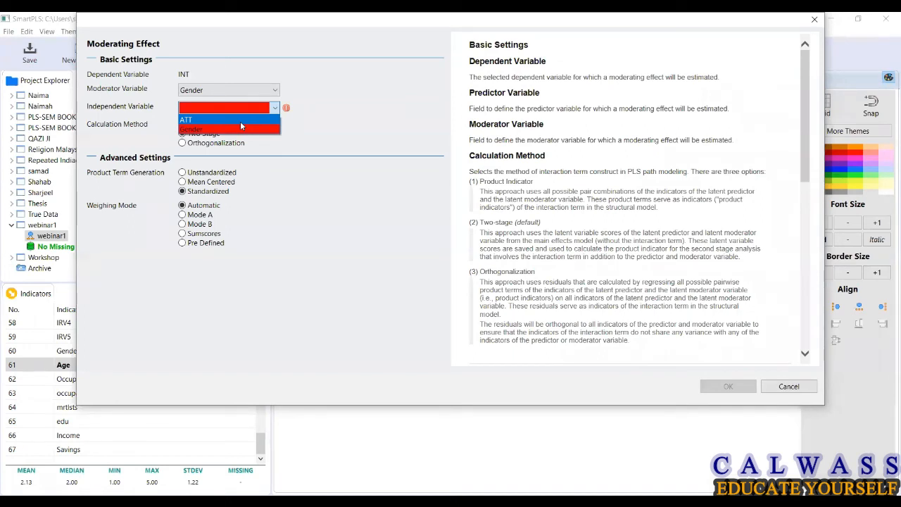
pyautogui.click(340, 105)
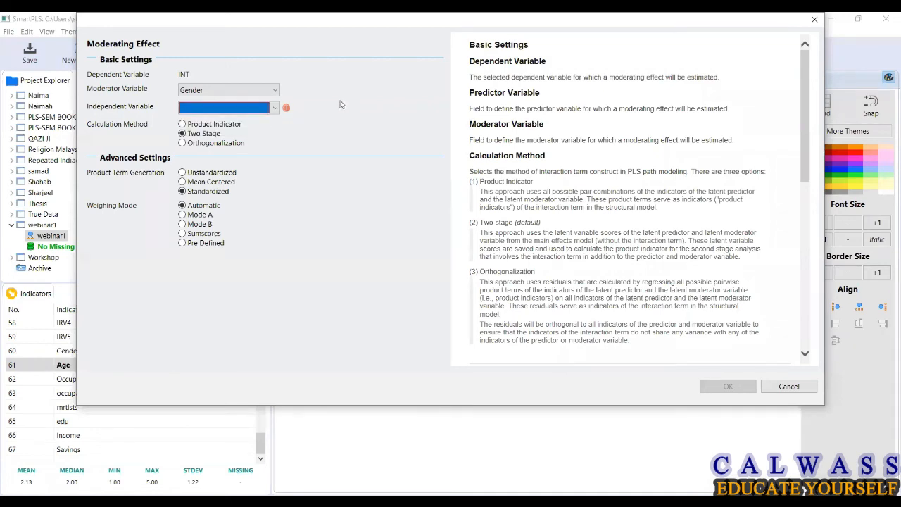
pyautogui.click(275, 107)
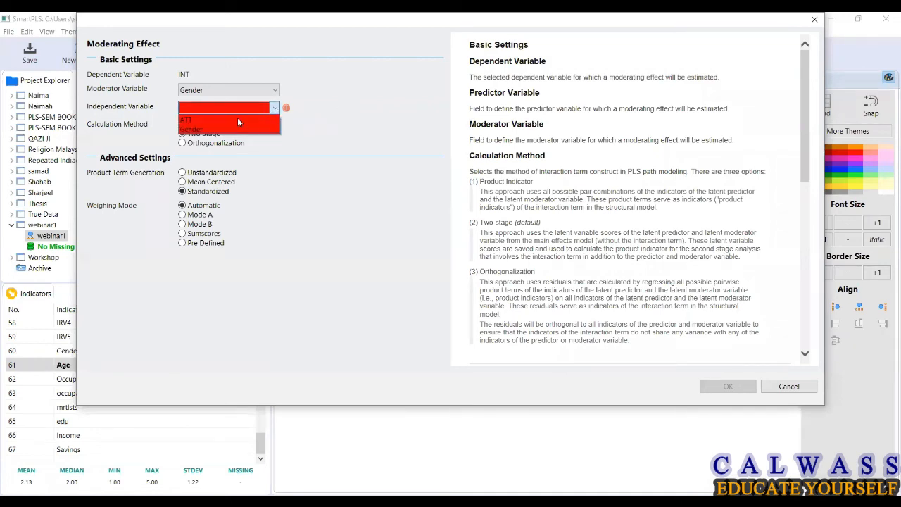
pyautogui.click(226, 120)
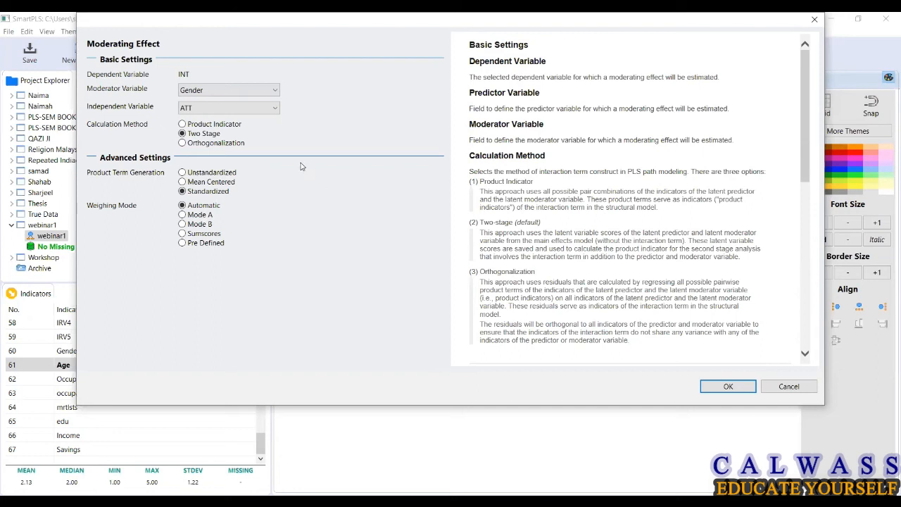
# - Create the moderating effect with the Product Indicator calculation method and place it directly below INT, beside Gender
pyautogui.click(182, 124)
pyautogui.click(746, 389)
pyautogui.moveTo(646, 330); pyautogui.dragTo(667, 343)
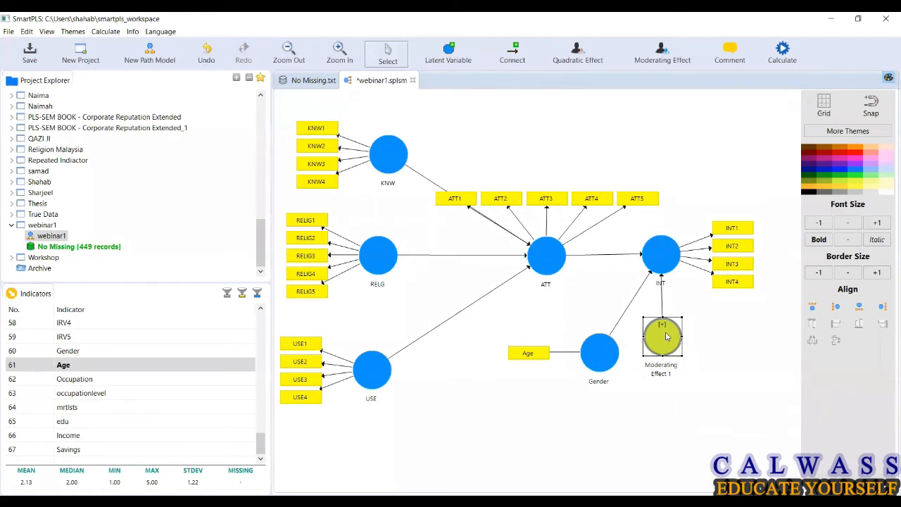
# - Run a one-tailed Bootstrapping with 500 subsamples and a 0.05 significance level on the moderated webinar1 model
pyautogui.moveTo(666, 337)
pyautogui.click(783, 51)
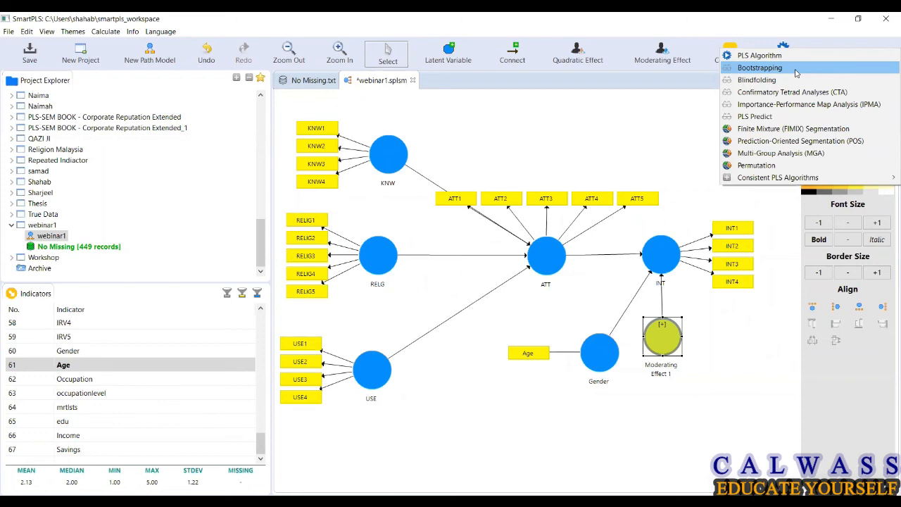
pyautogui.click(587, 269)
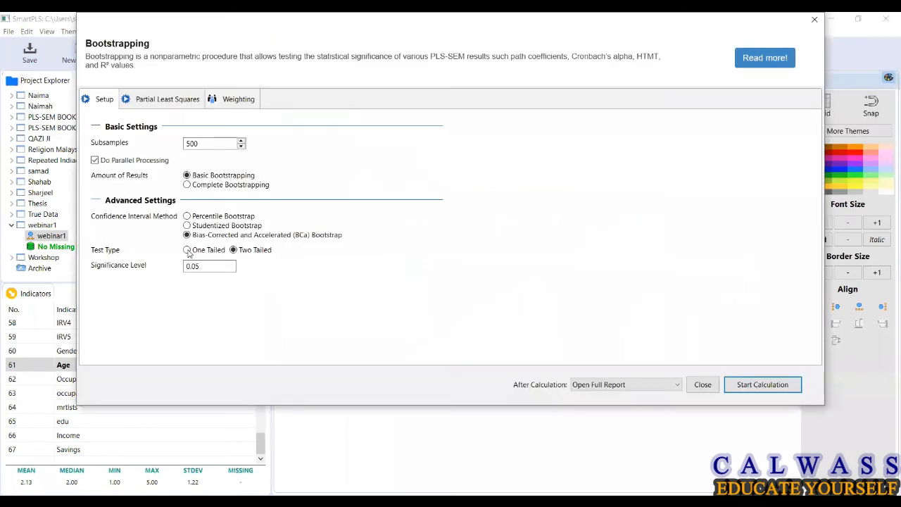
pyautogui.click(747, 387)
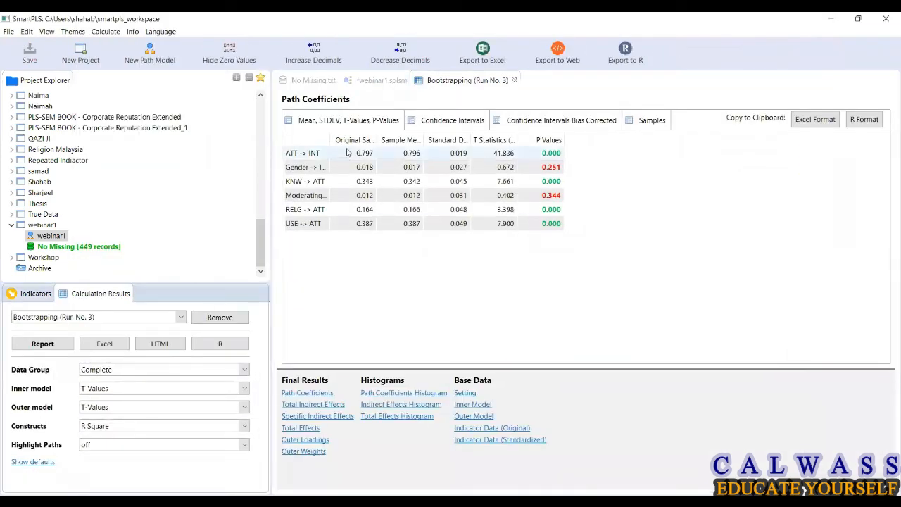
# - Widen the path name column of the Path Coefficients to read the full names, and return to the webinar1 model
pyautogui.moveTo(332, 139); pyautogui.dragTo(390, 139)
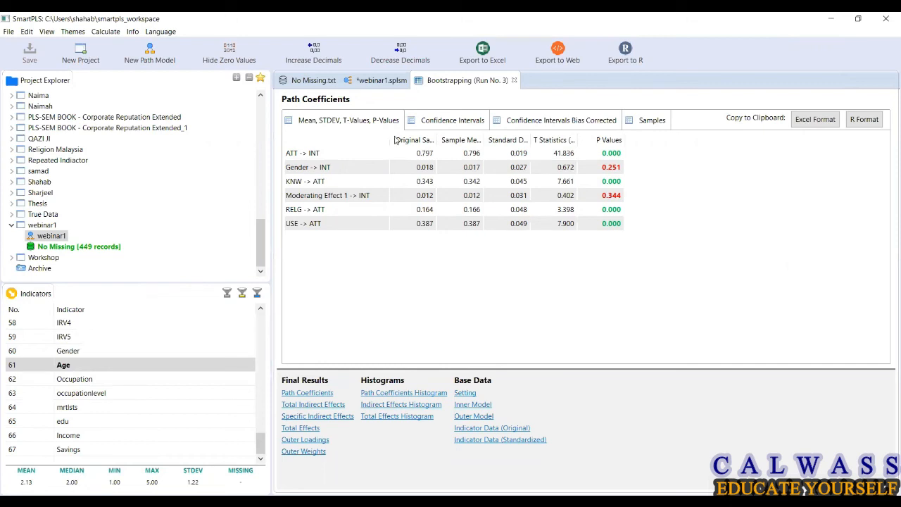
pyautogui.click(381, 80)
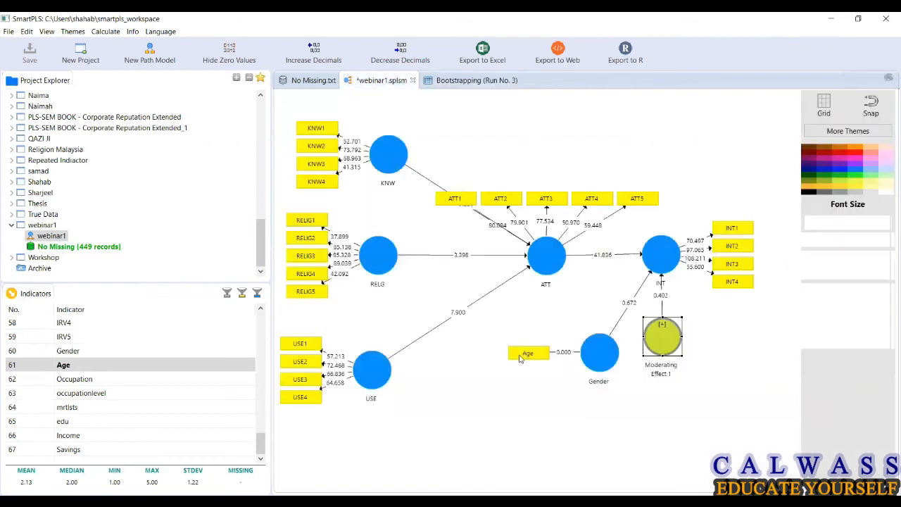